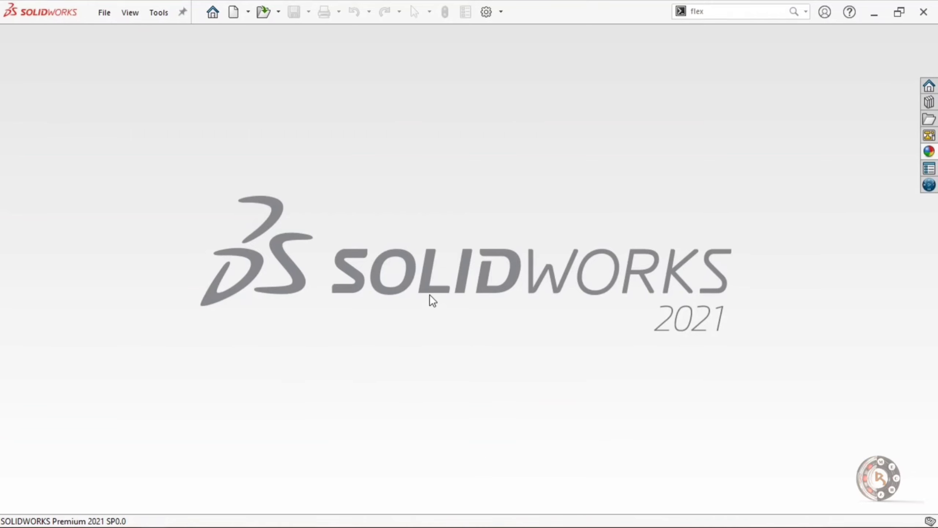
Step: Create a new blank Part document (Part5) from File > New
left_click(104, 14)
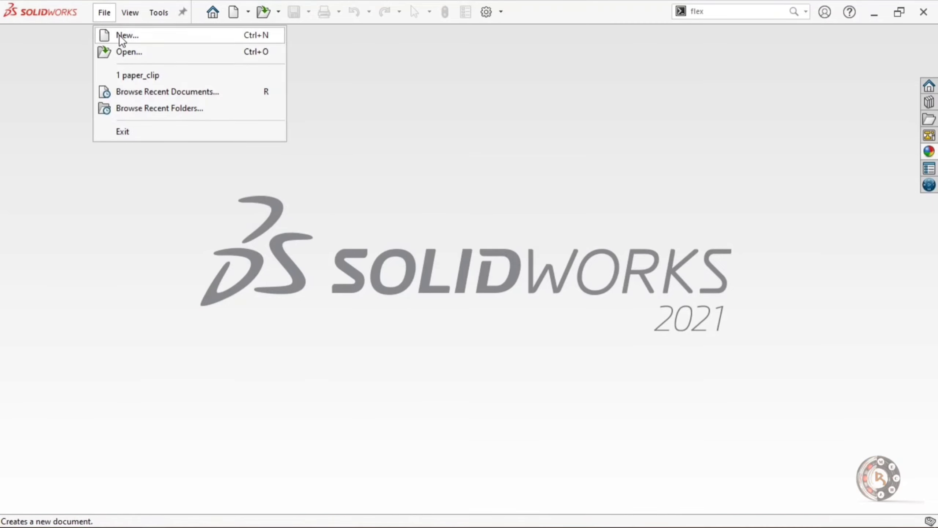
left_click(121, 36)
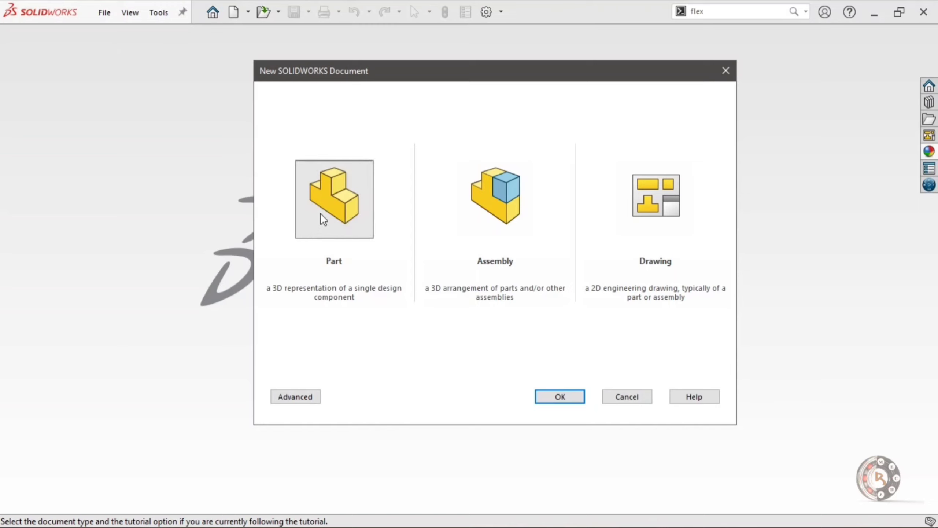
left_click(575, 396)
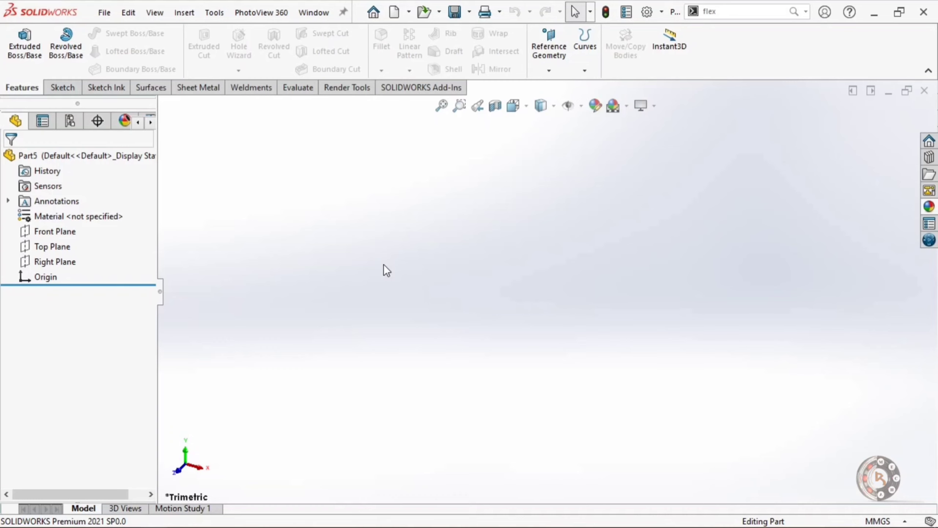
Step: Start Sketch1 on the Top Plane of Part5
left_click(45, 249)
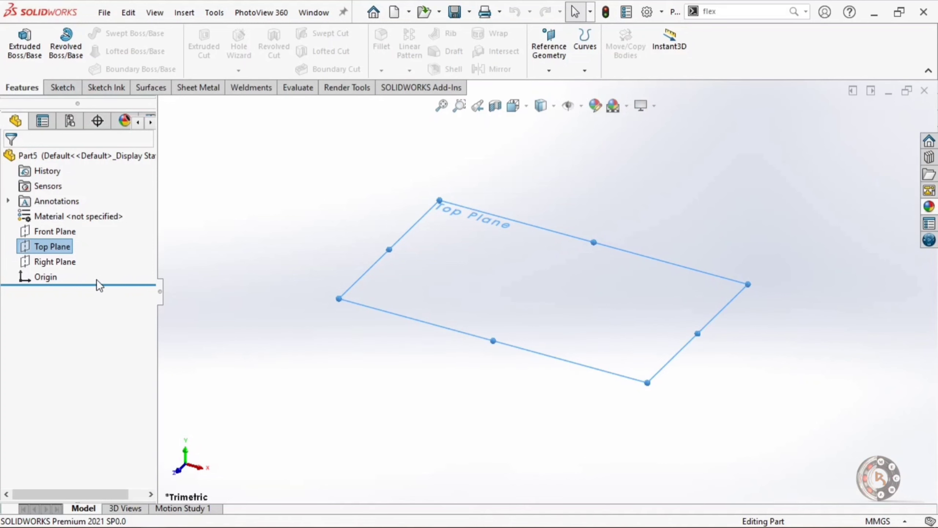
left_click(59, 88)
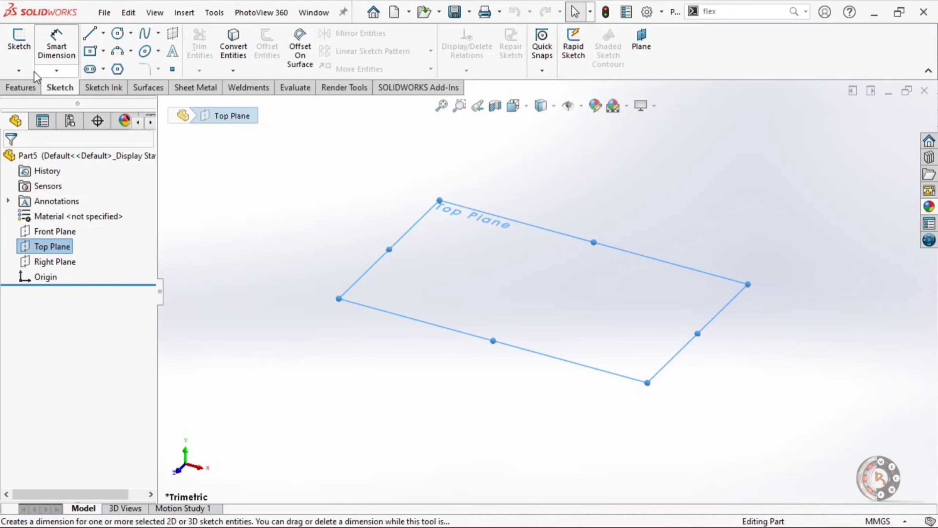
left_click(19, 41)
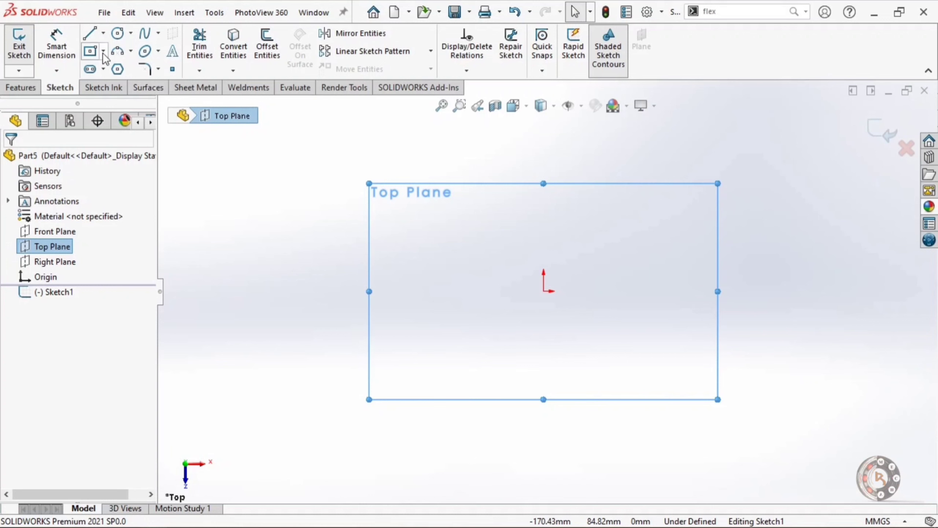
Step: Draw an upper horizontal line, two slanted lines to a left tip, and a lower horizontal line
left_click(95, 39)
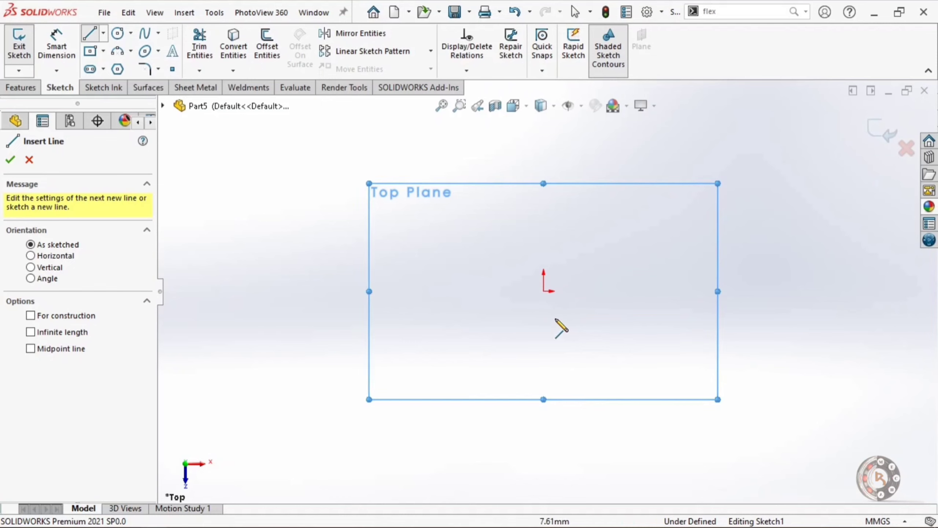
left_click(542, 249)
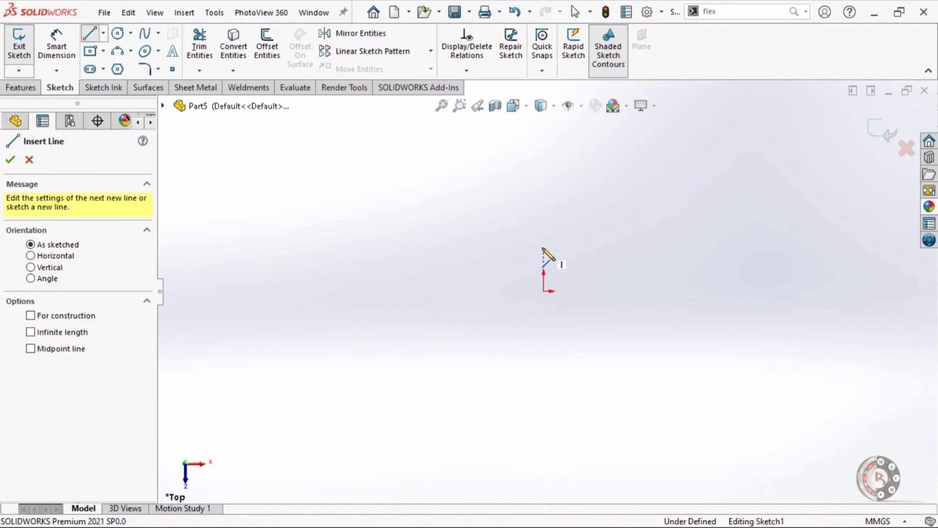
left_click(339, 247)
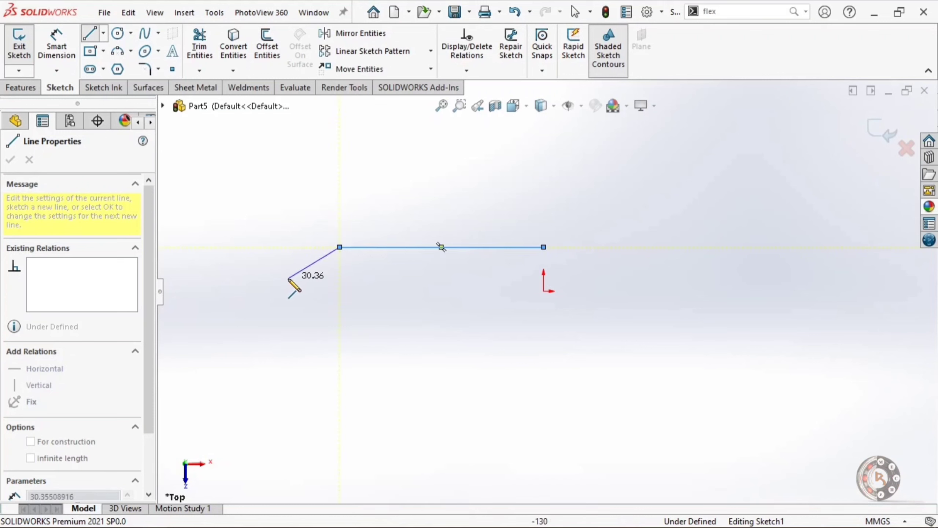
left_click(268, 291)
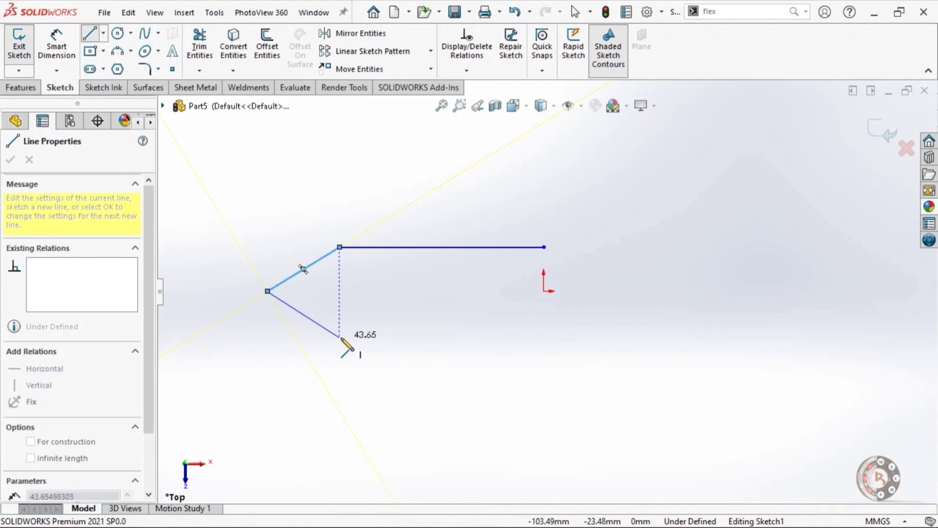
left_click(340, 338)
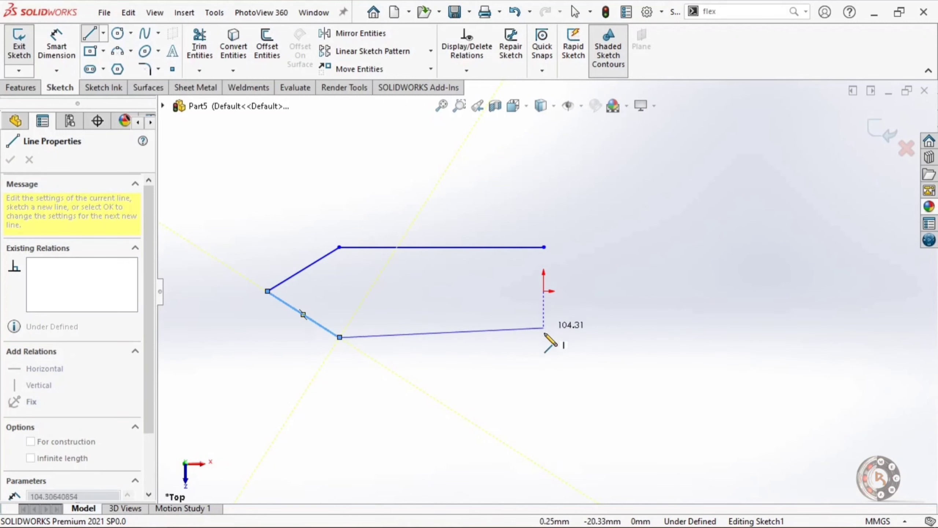
left_click(545, 337)
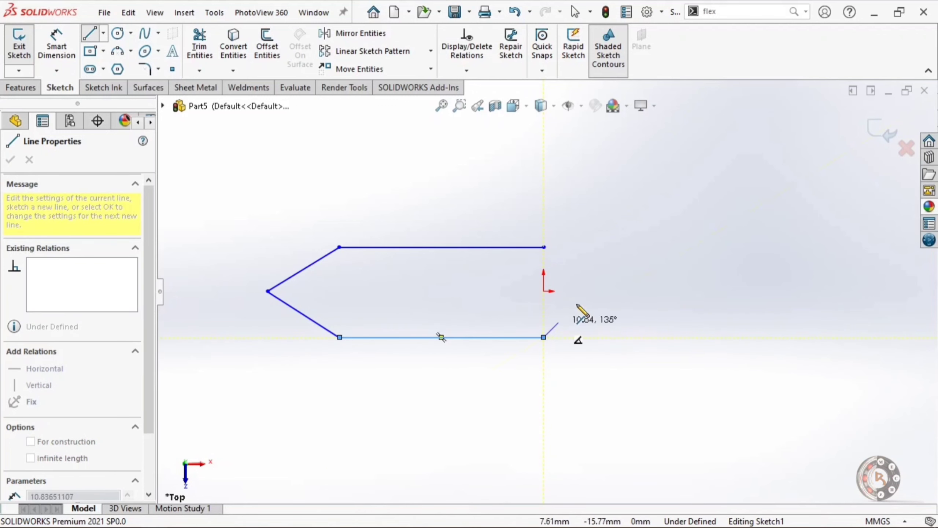
key("Escape")
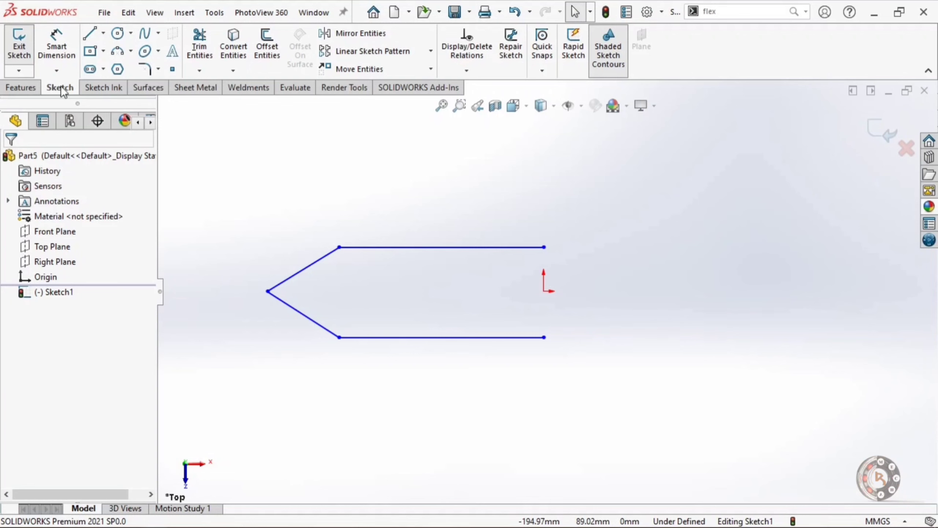
Step: Dimension the upper horizontal line to 60 mm
left_click(56, 44)
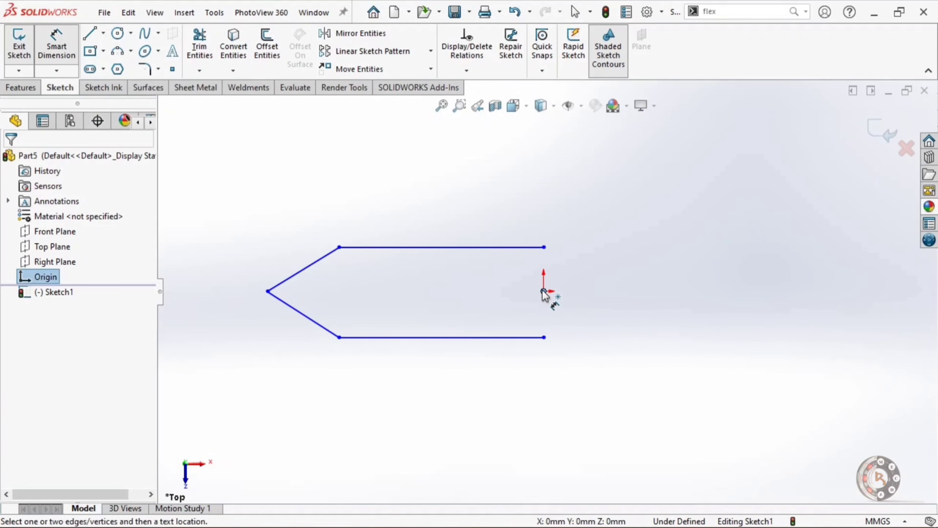
left_click(340, 248)
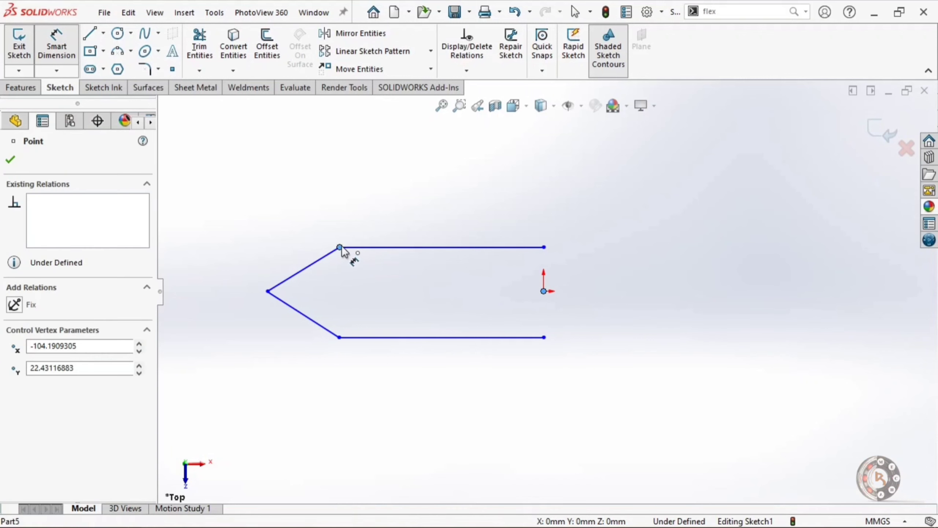
left_click(446, 167)
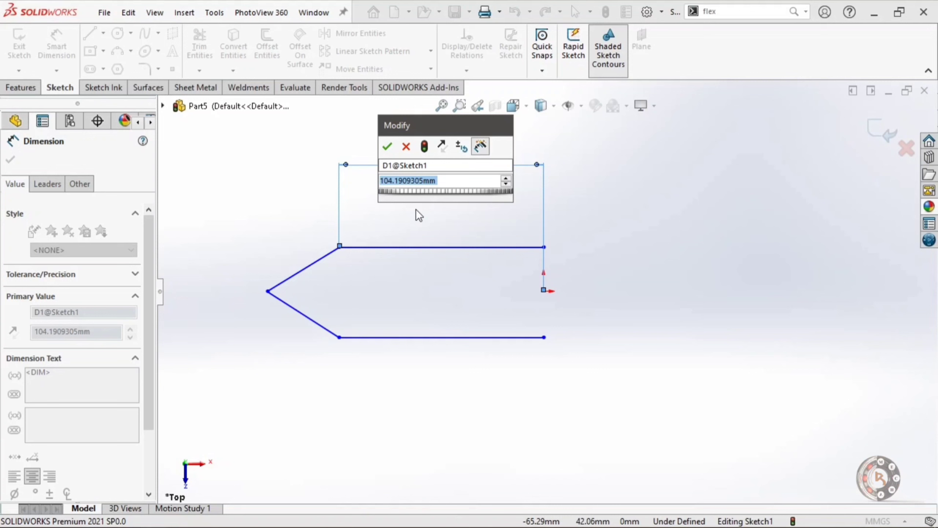
type("60")
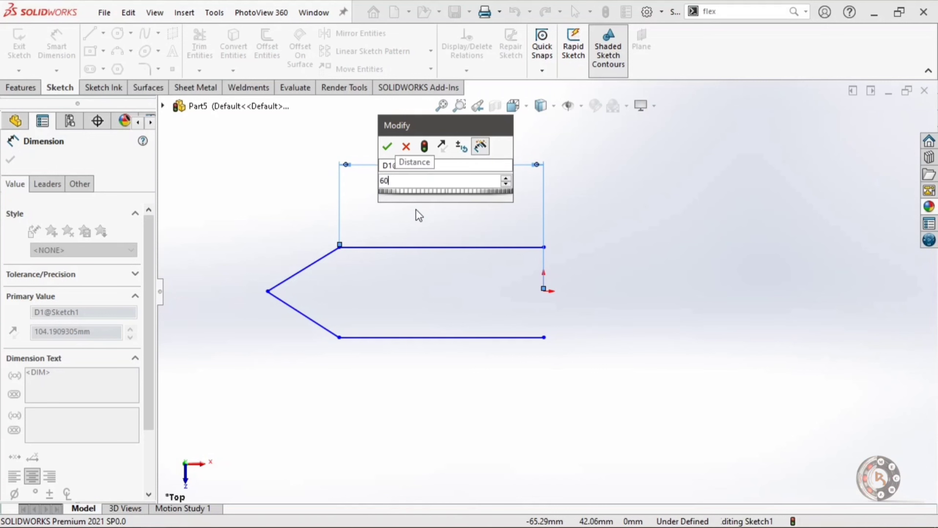
key("Return")
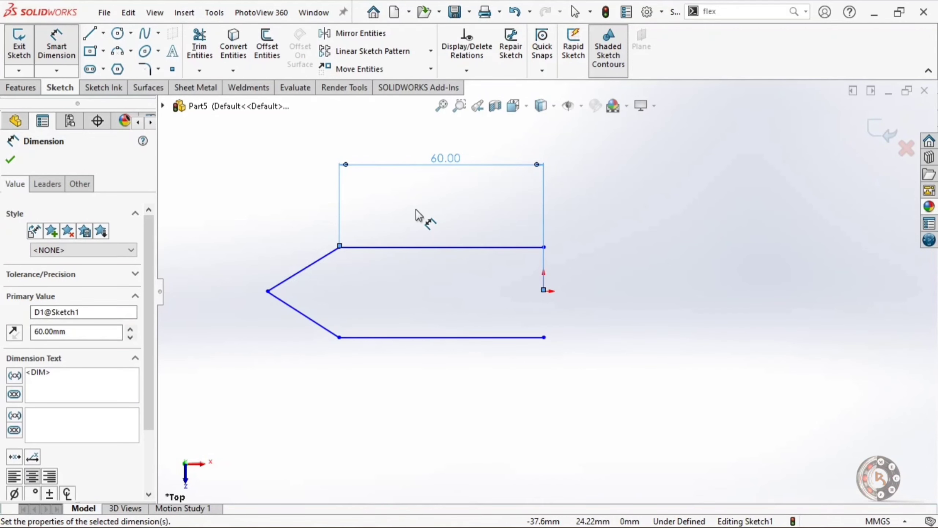
key("Escape")
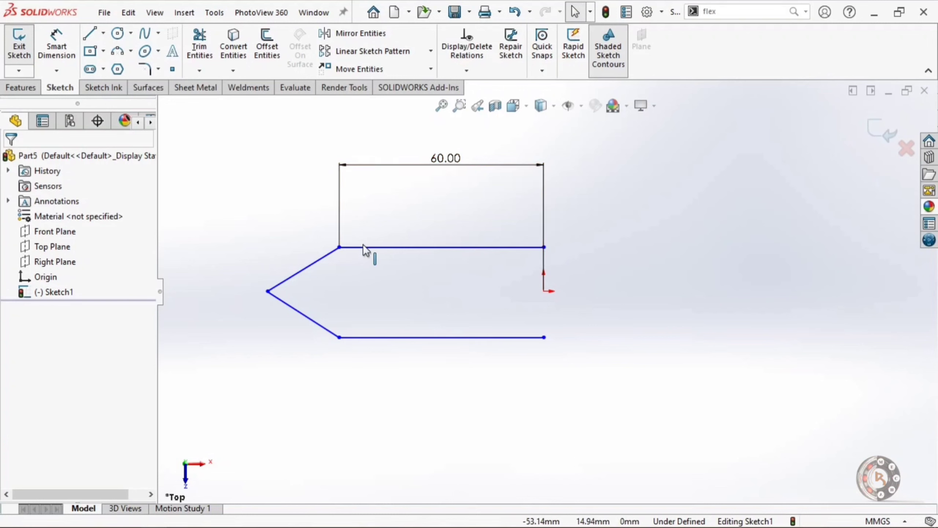
Step: Make the upper line's right endpoint vertical with the origin
scroll(550, 251, "down", 2)
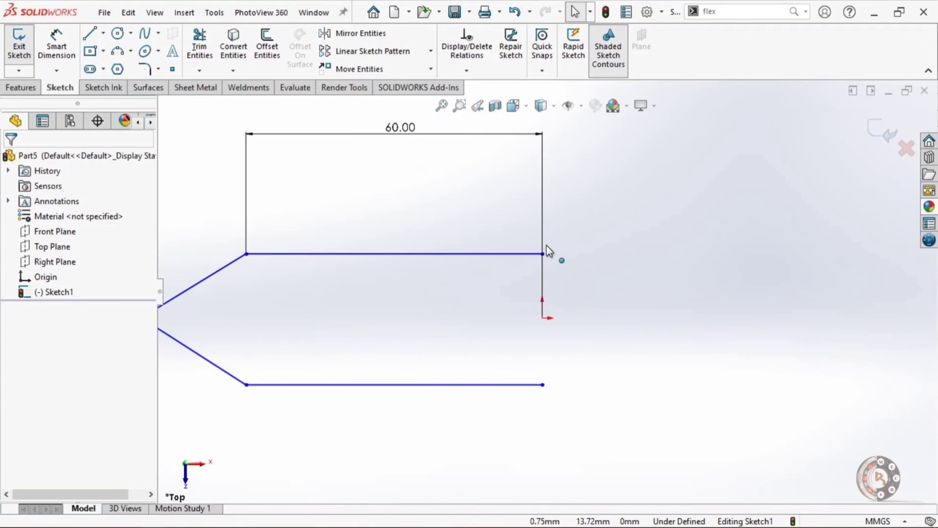
scroll(550, 251, "down", 1)
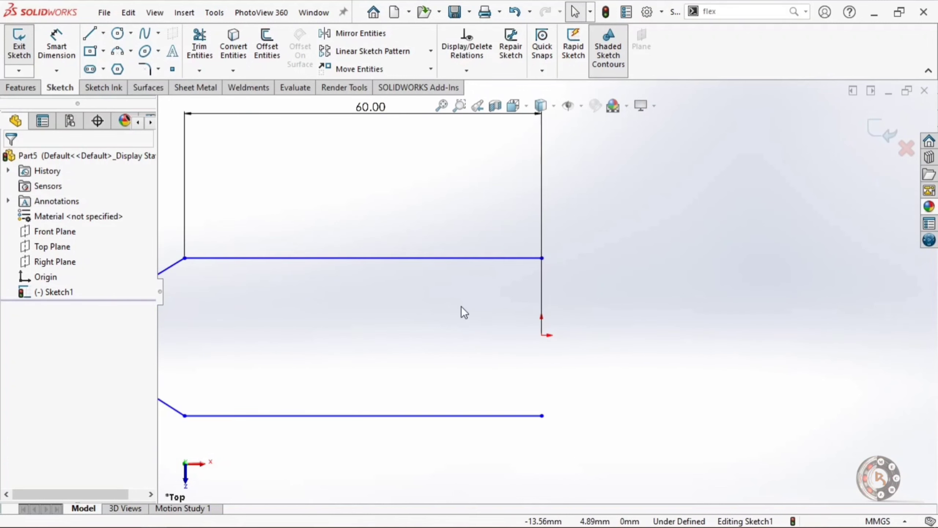
left_click(543, 259)
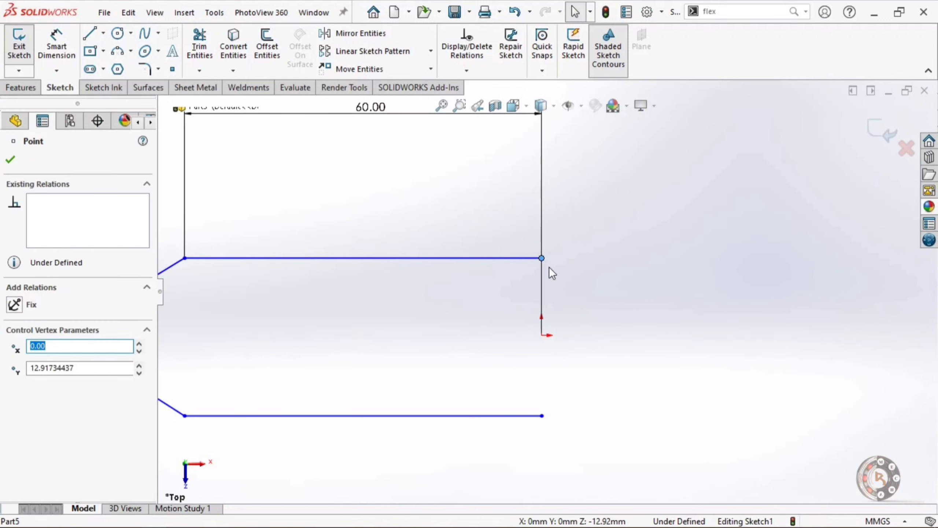
left_click(542, 336, "ctrl")
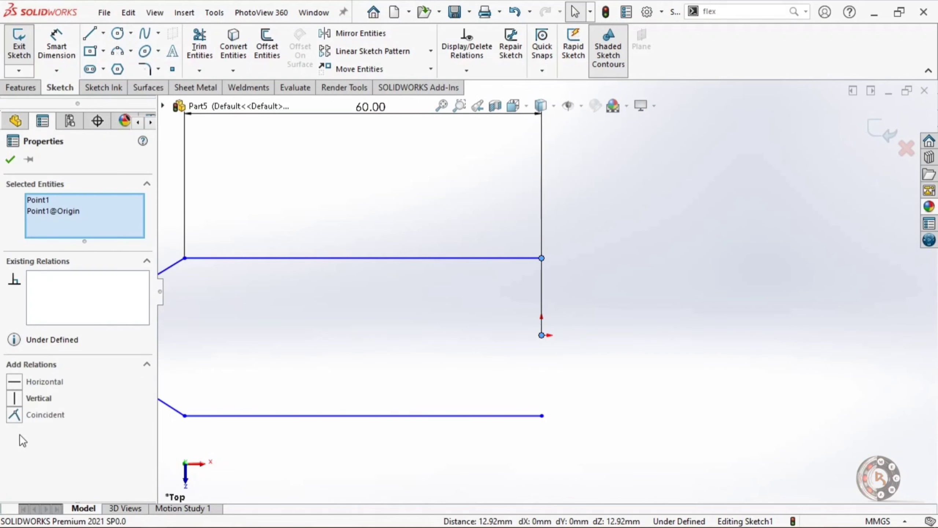
left_click(13, 399)
left_click(261, 321)
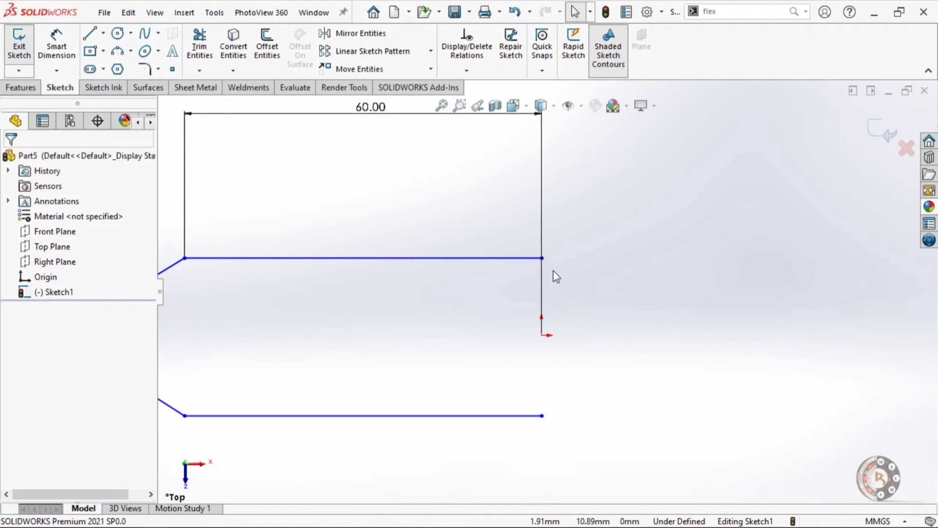
Step: Make the lower line's right endpoint vertical with the origin
scroll(584, 307, "up", 2)
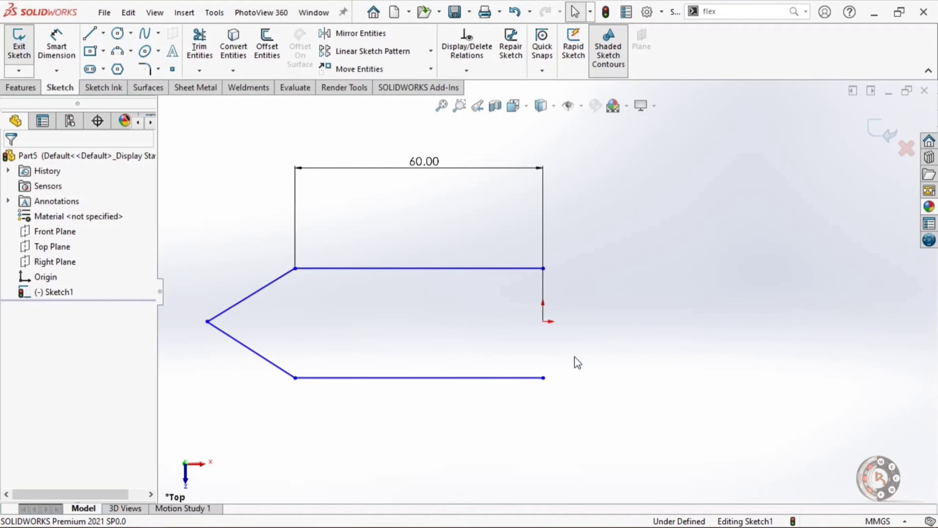
left_click(543, 322)
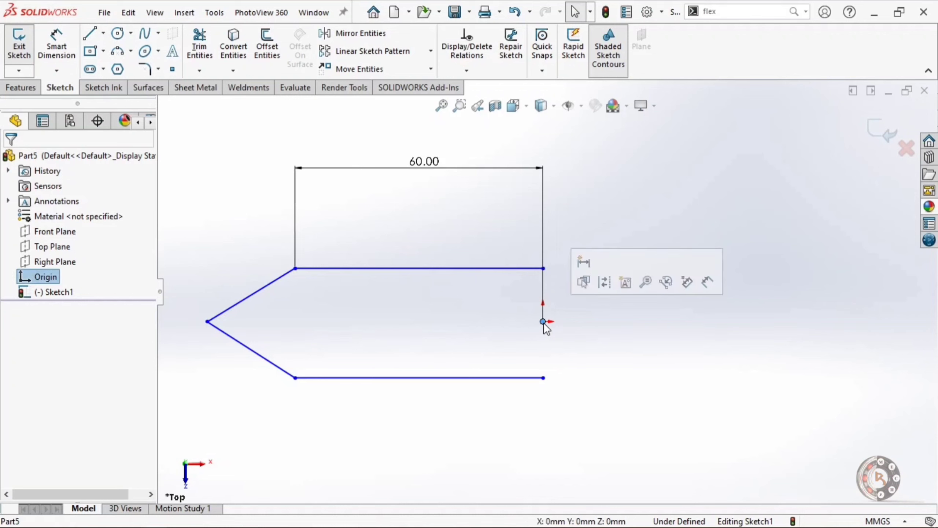
left_click(543, 377, "ctrl")
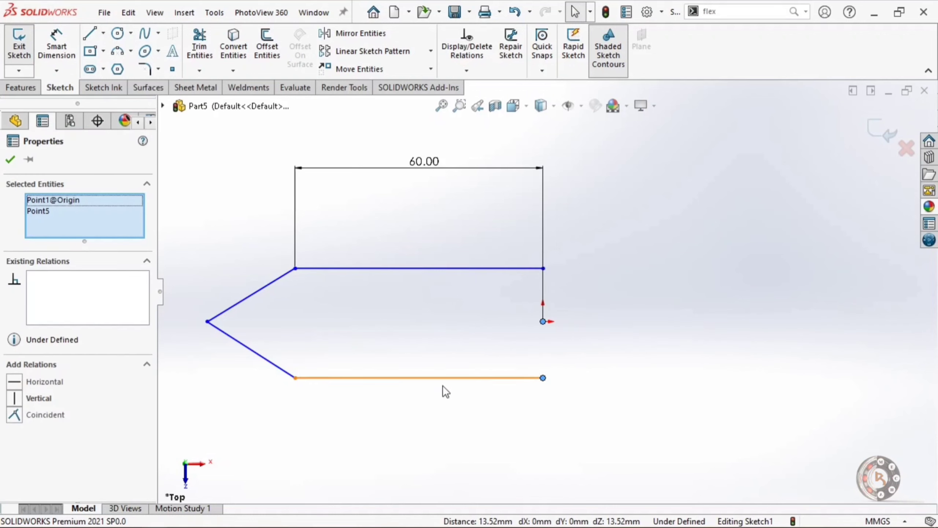
left_click(14, 398)
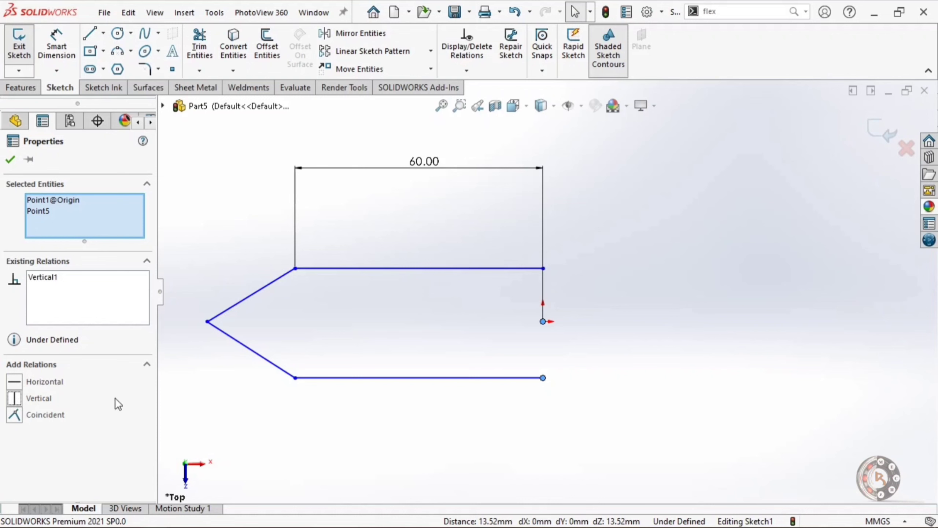
left_click(303, 405)
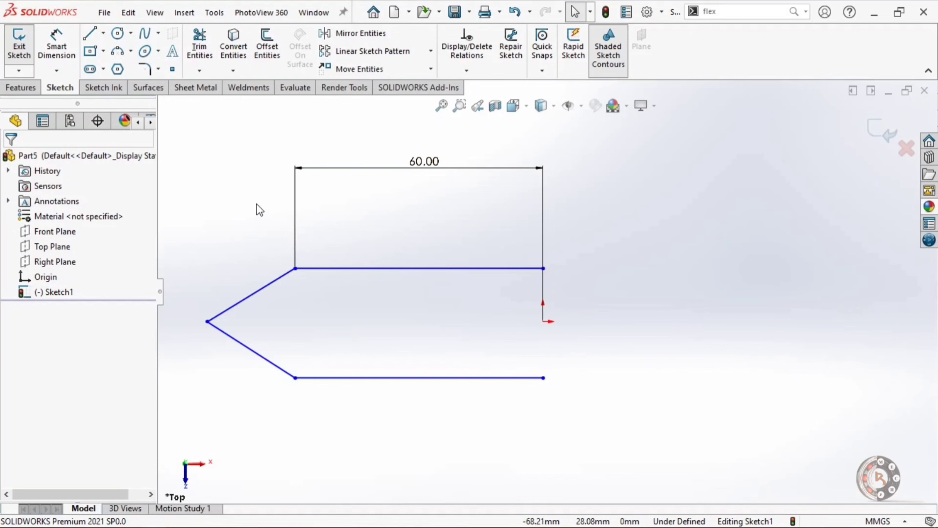
Step: Dimension the vertical gap between the two right line ends as 30 mm
left_click(56, 43)
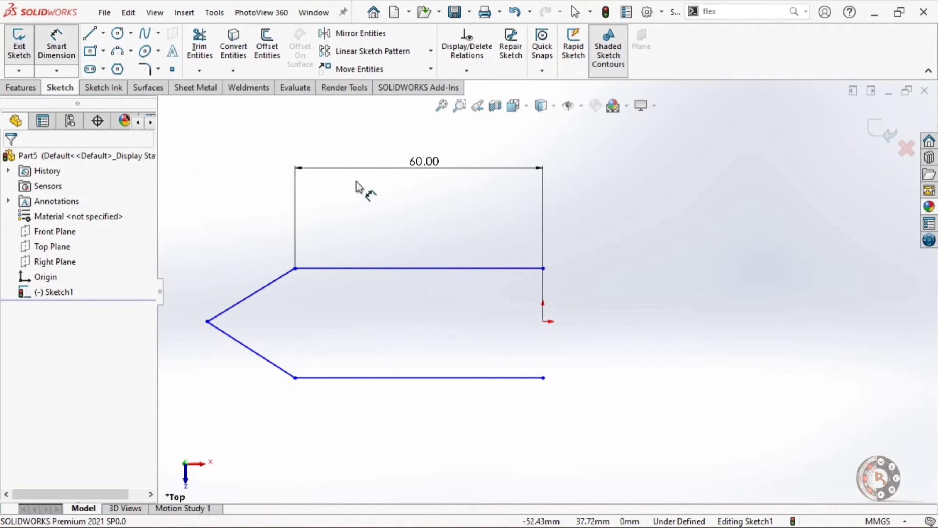
left_click(543, 268)
left_click(544, 378)
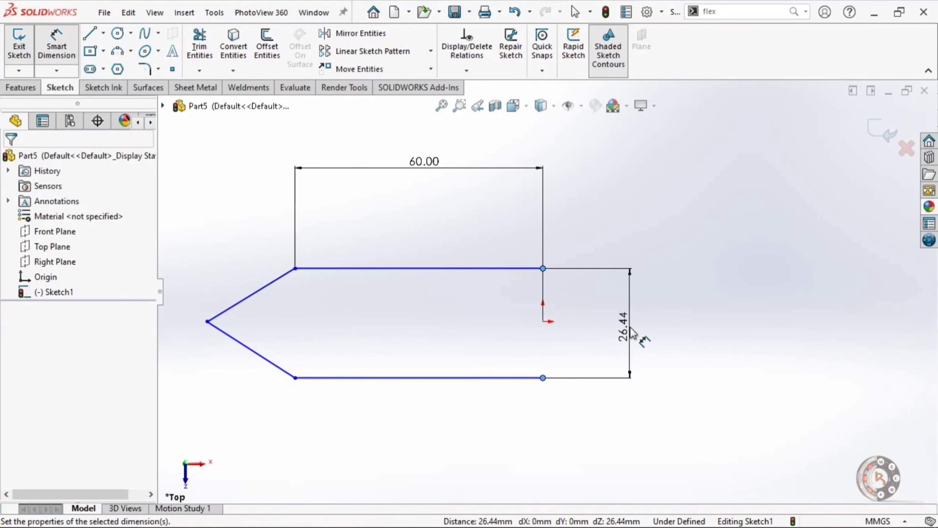
left_click(632, 332)
type("30")
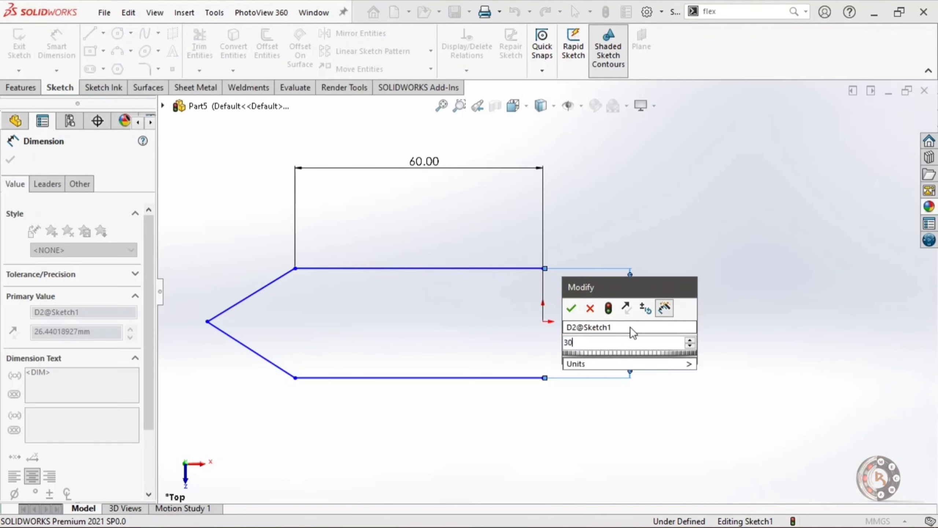
key("Return")
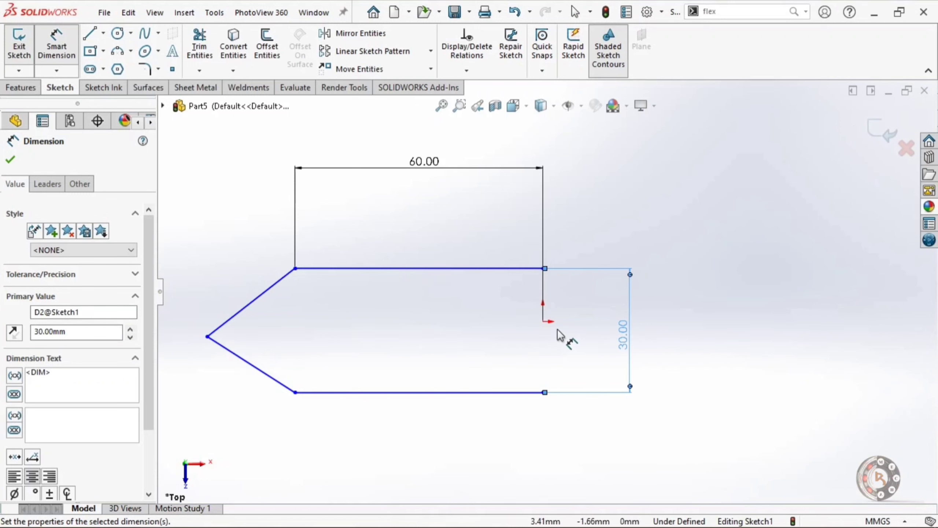
Step: Dimension the origin to the top line as 15 mm, then fit the sketch in view
left_click(543, 321)
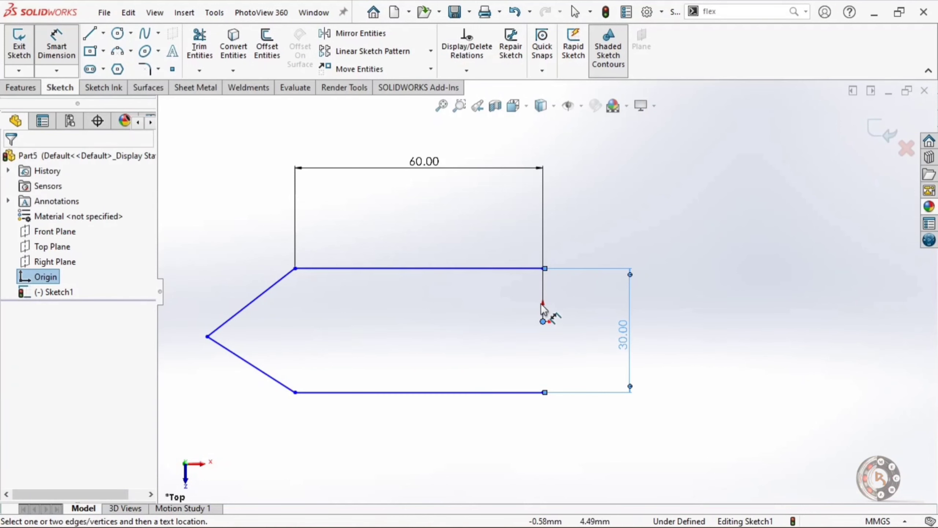
left_click(533, 268)
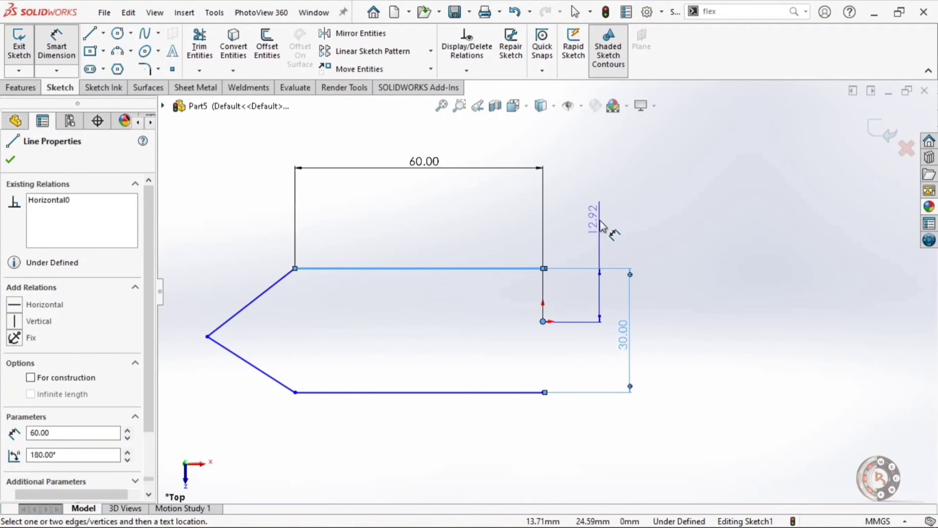
left_click(608, 229)
type("15")
key("Return")
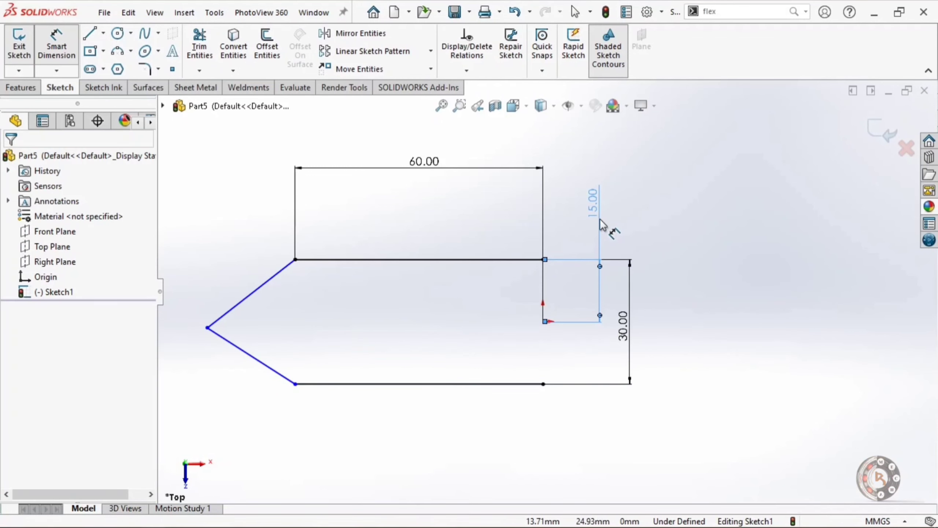
key("Escape")
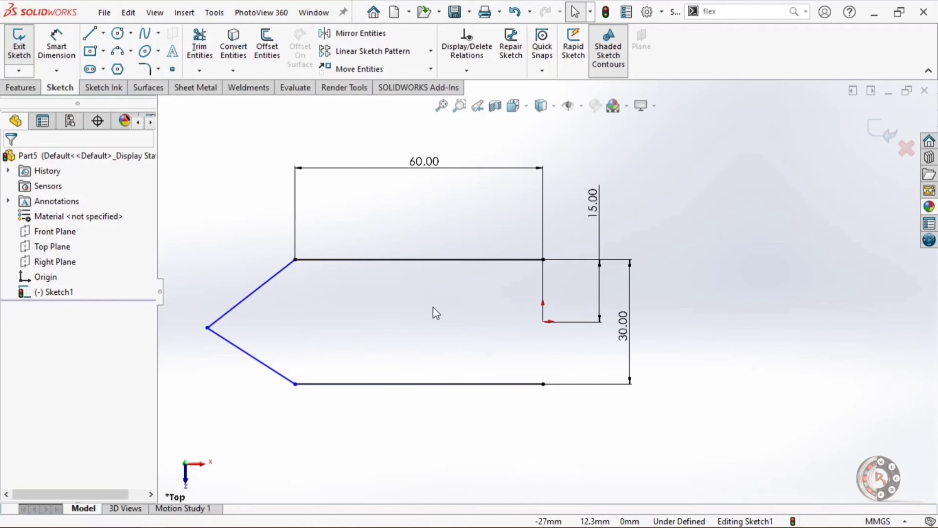
key("z")
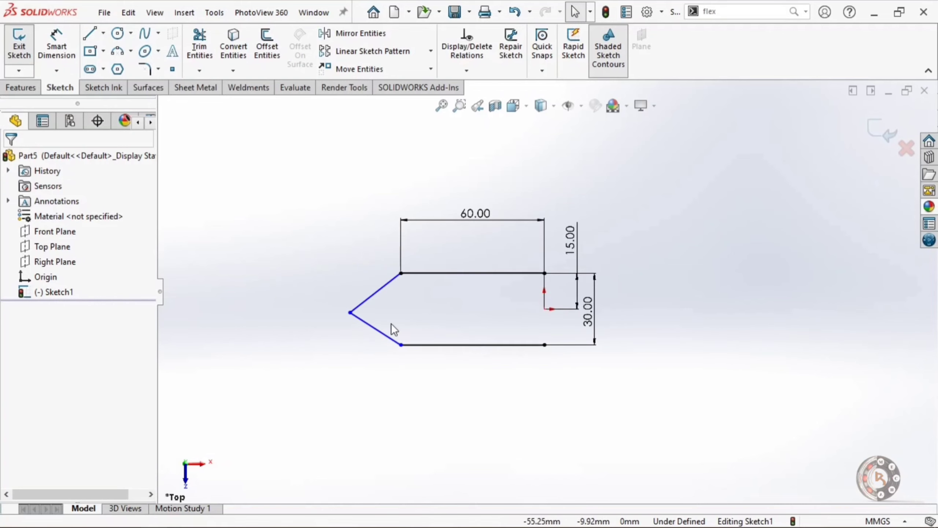
scroll(318, 303, "down", 2)
scroll(319, 302, "down", 2)
scroll(326, 306, "down", 2)
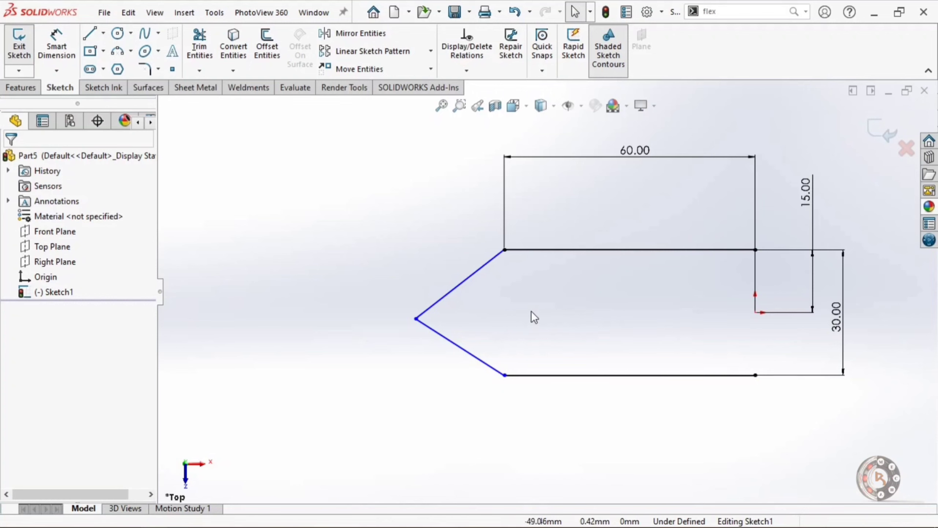
Step: Add a Horizontal relation between the V-tip point and the sketch origin
left_click(416, 319)
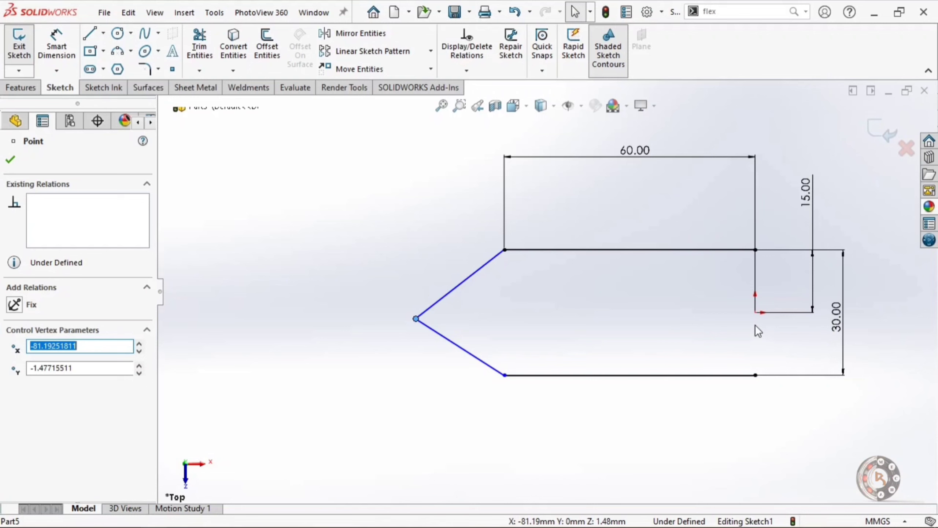
left_click(756, 314, "ctrl")
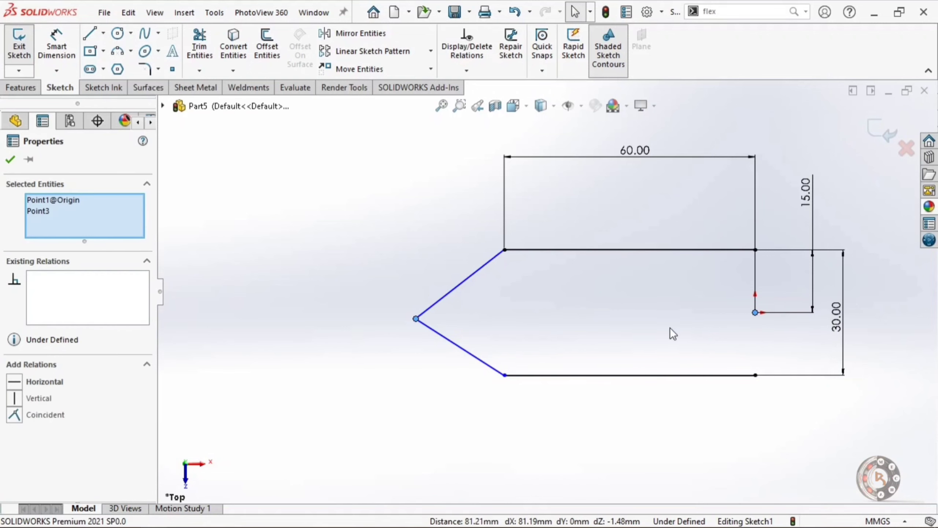
left_click(17, 385)
left_click(331, 341)
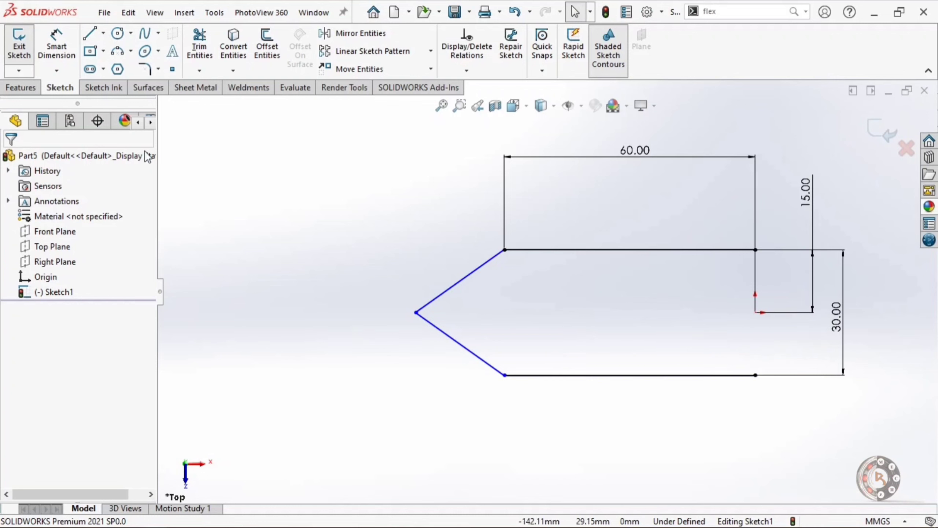
Step: Dimension the angle between the two slanted tip lines as 60°
left_click(56, 43)
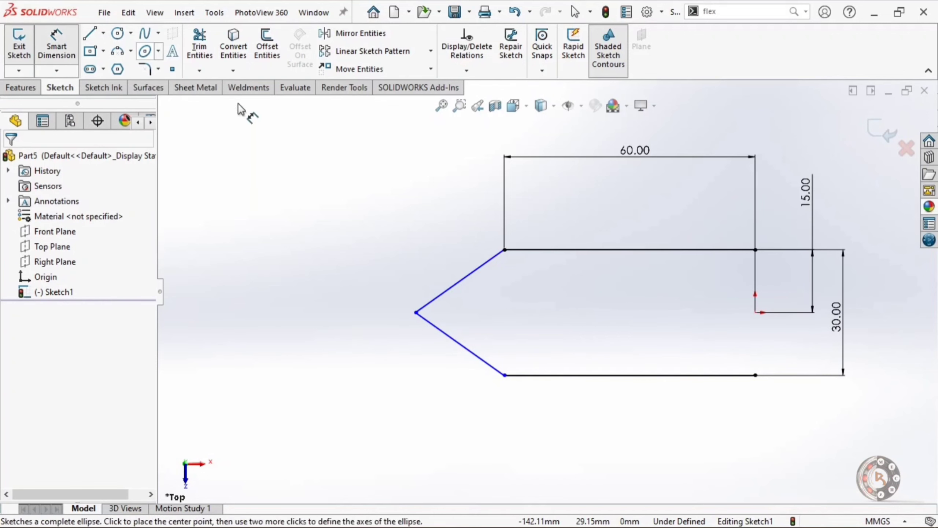
left_click(454, 288)
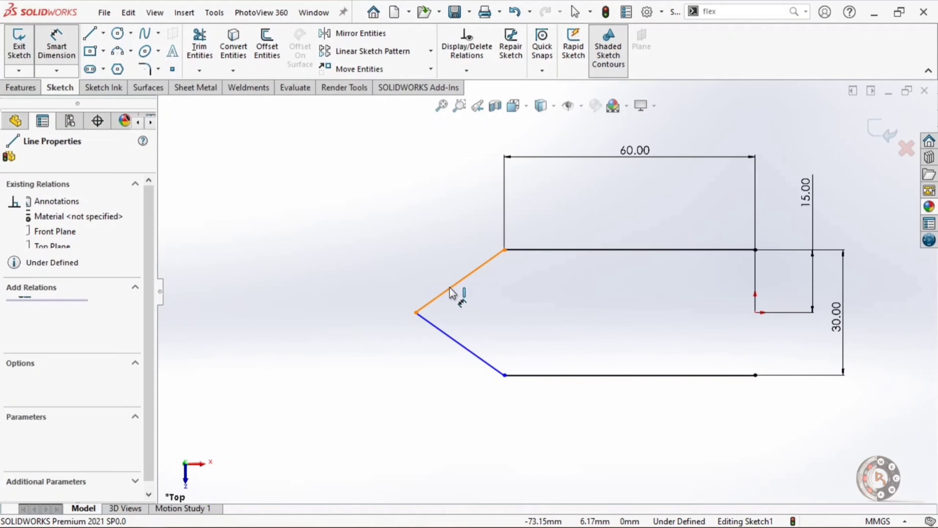
left_click(464, 346)
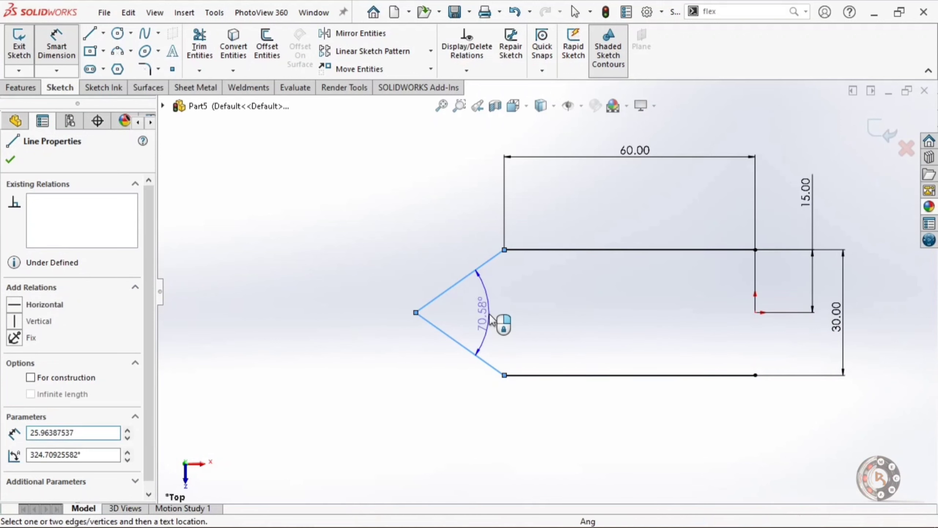
left_click(490, 315)
type("60")
key("Return")
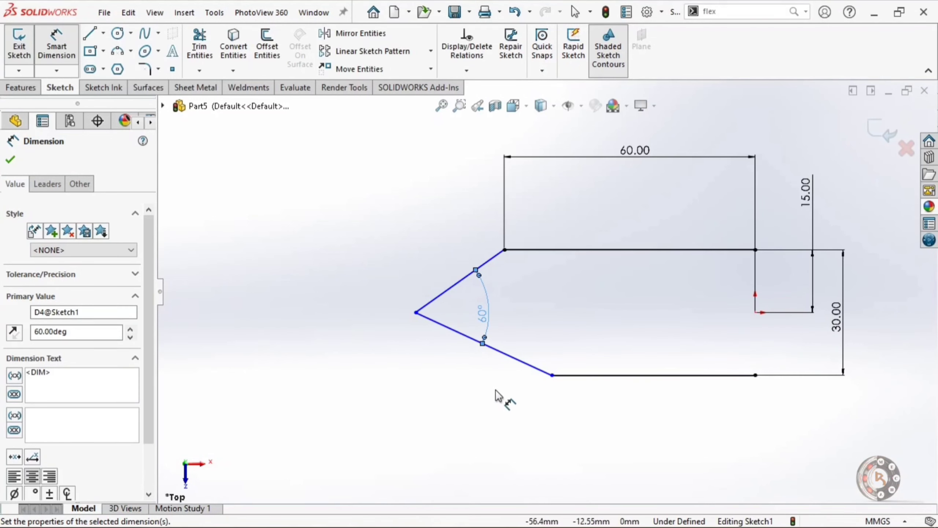
key("Escape")
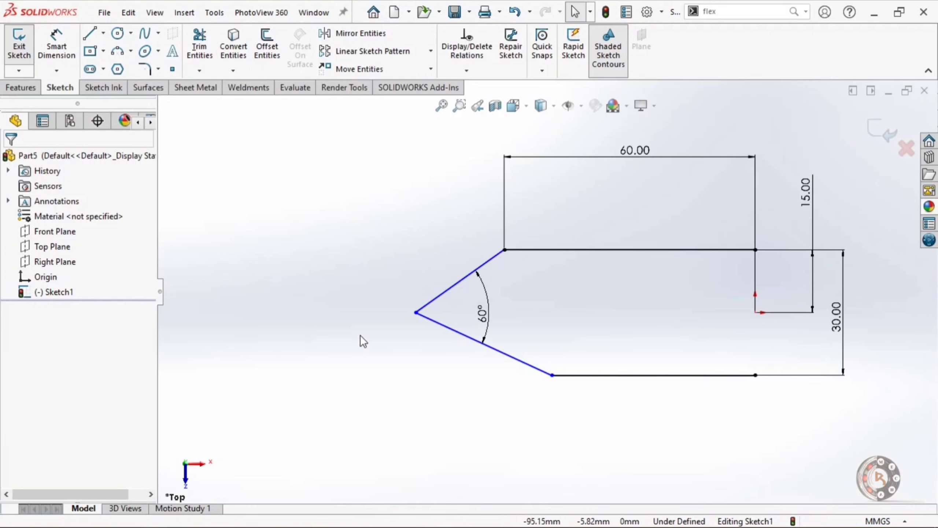
Step: Add a Vertical relation between the two inner endpoints of the slanted lines
left_click(505, 250)
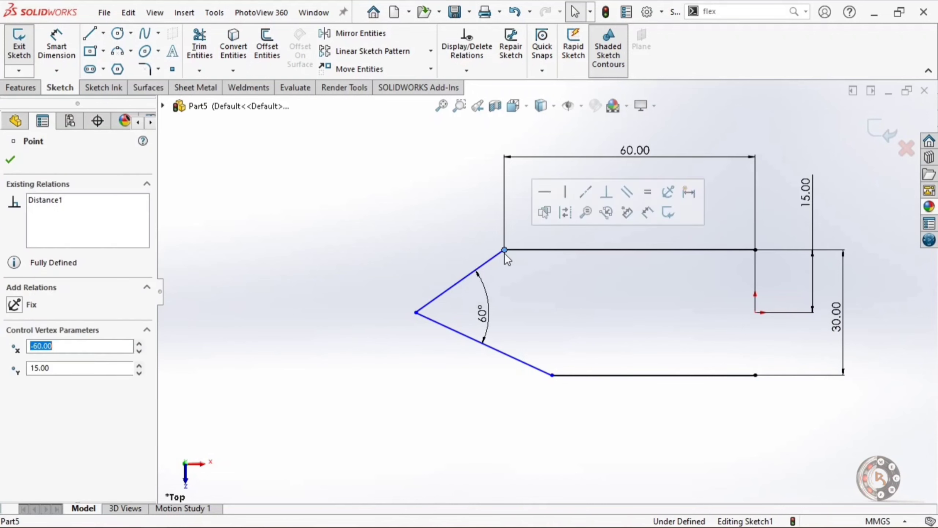
left_click(552, 376, "ctrl")
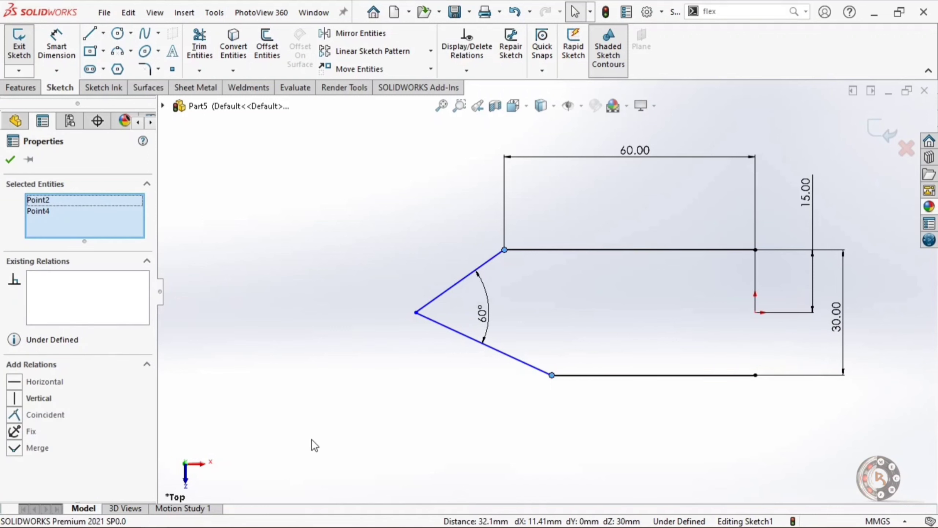
left_click(22, 398)
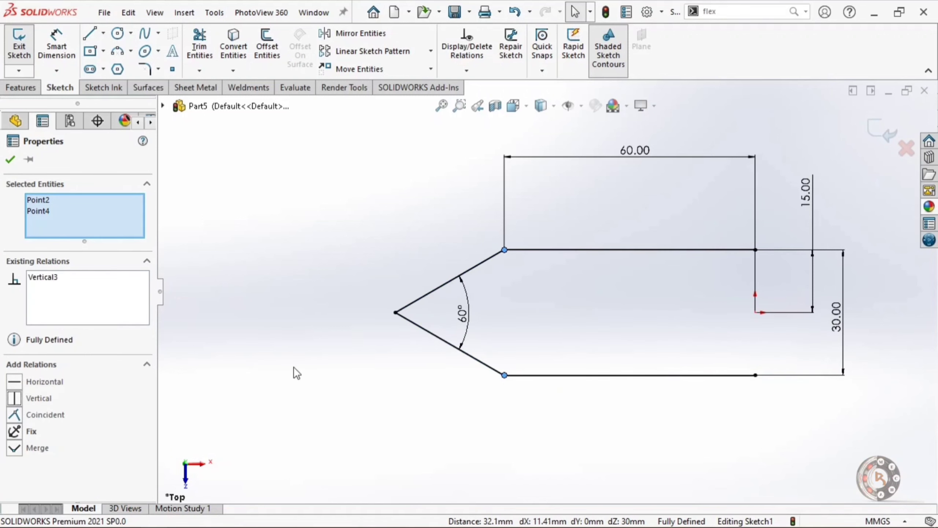
left_click(357, 361)
scroll(532, 314, "up", 1)
scroll(780, 221, "down", 1)
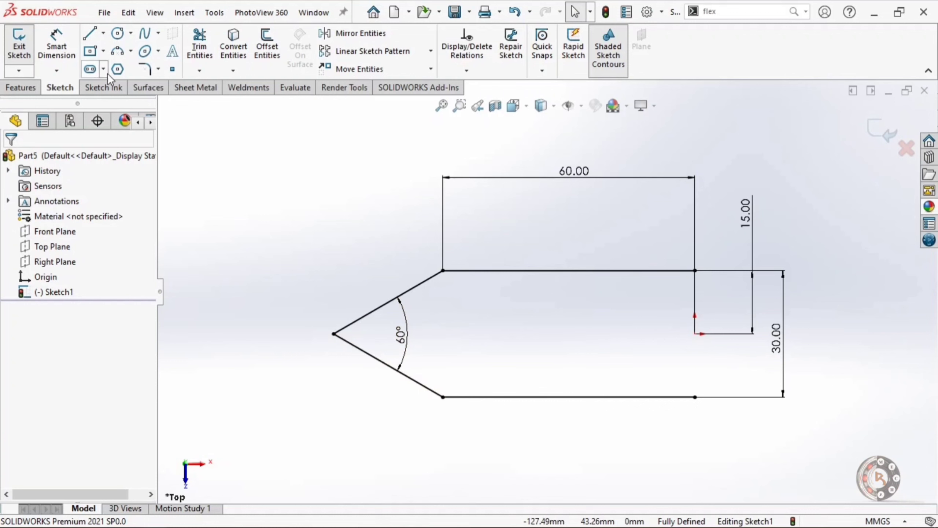
Step: Add a 5 mm sketch fillet between the two slanted lines at the tip
left_click(158, 69)
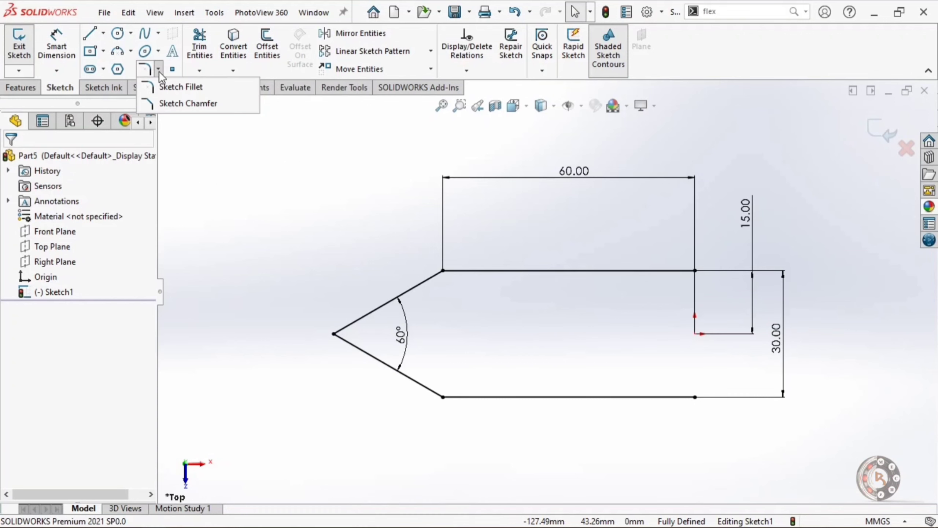
left_click(171, 89)
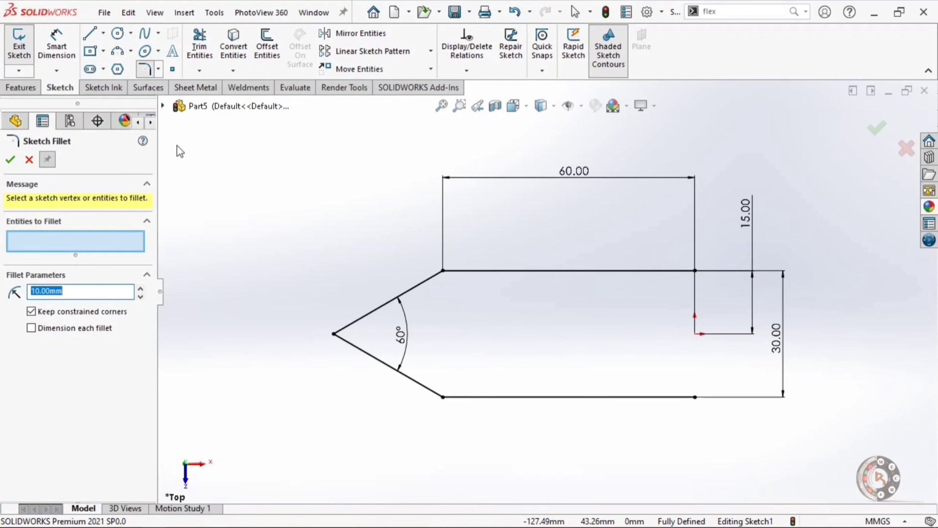
left_click(361, 324)
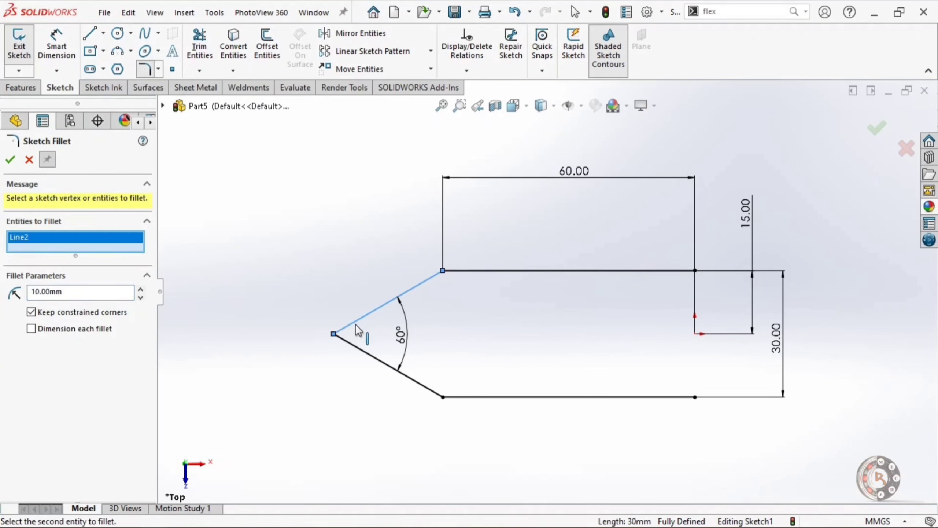
left_click(349, 347)
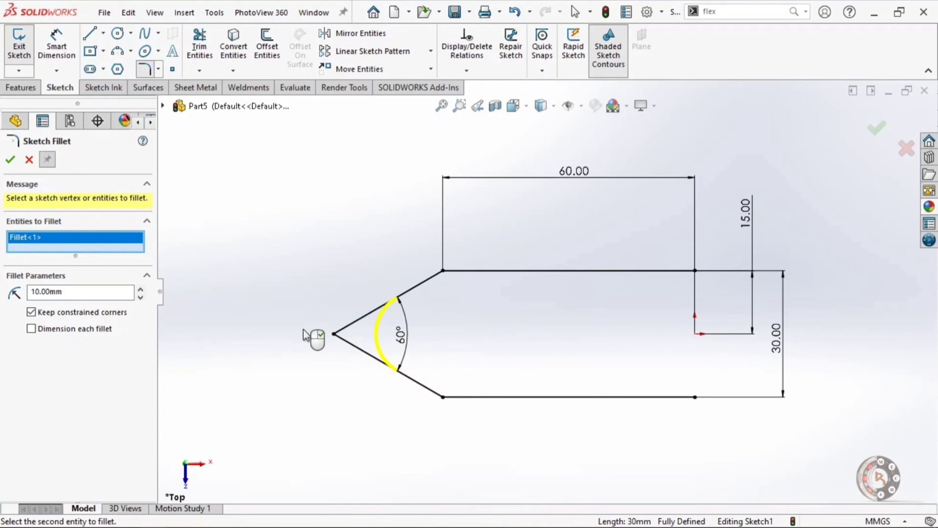
left_click_drag(74, 293, 19, 297)
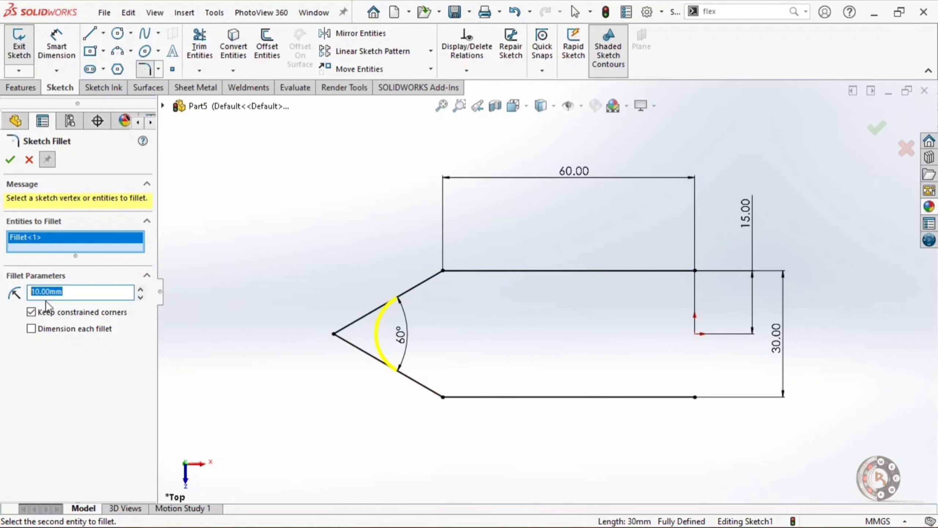
type("5")
key("Return")
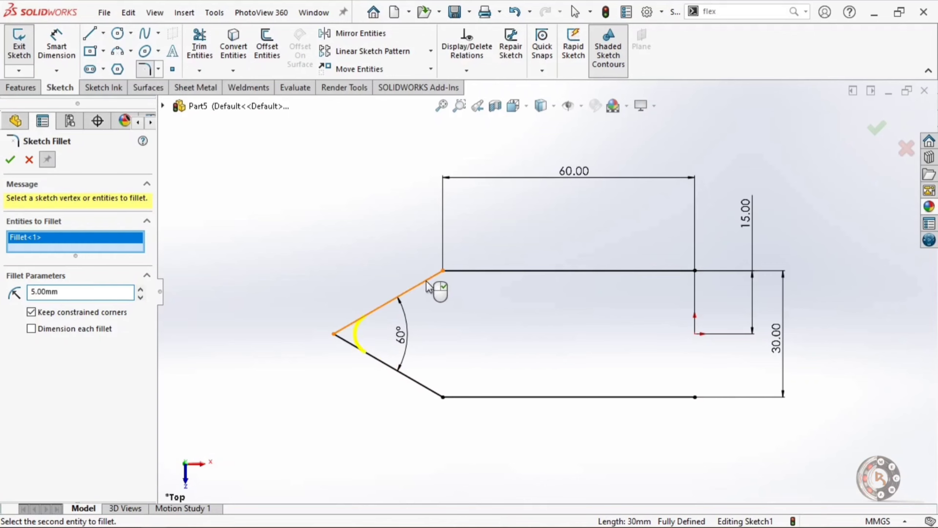
left_click(11, 161)
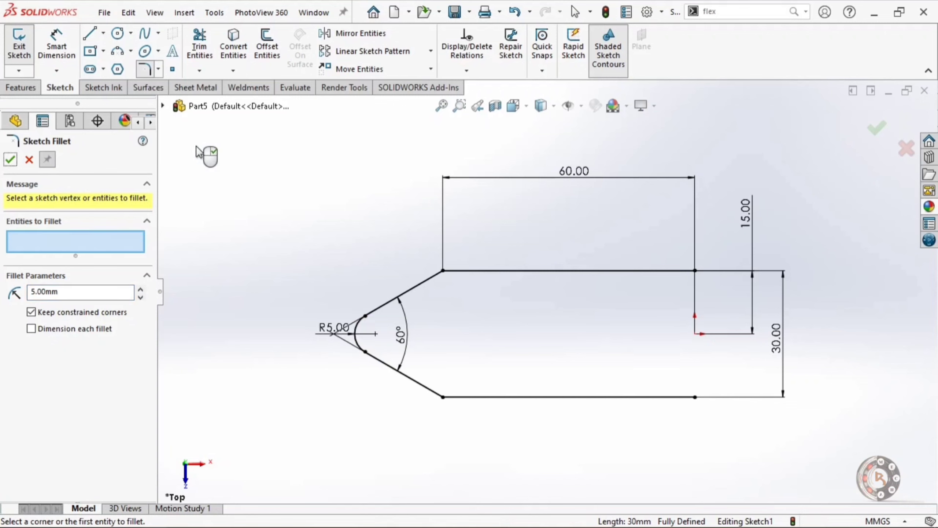
Step: Fillet the upper and lower slanted-to-horizontal corners at 10 mm radius, then fit the view
left_click(430, 277)
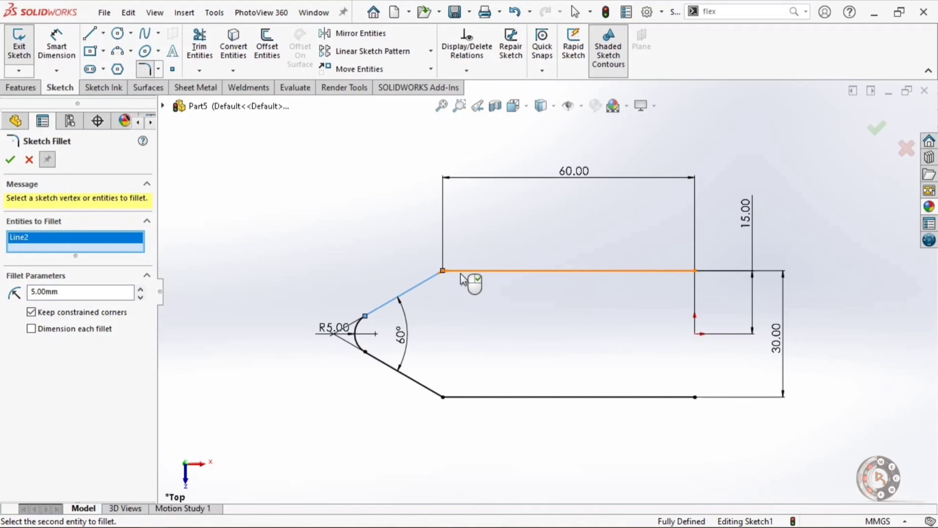
double_click(28, 292)
type("10")
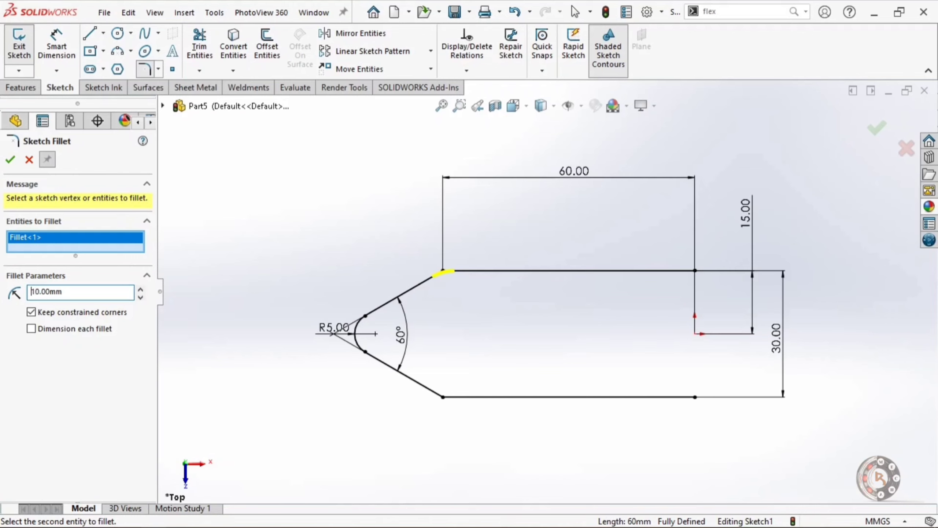
left_click(434, 395)
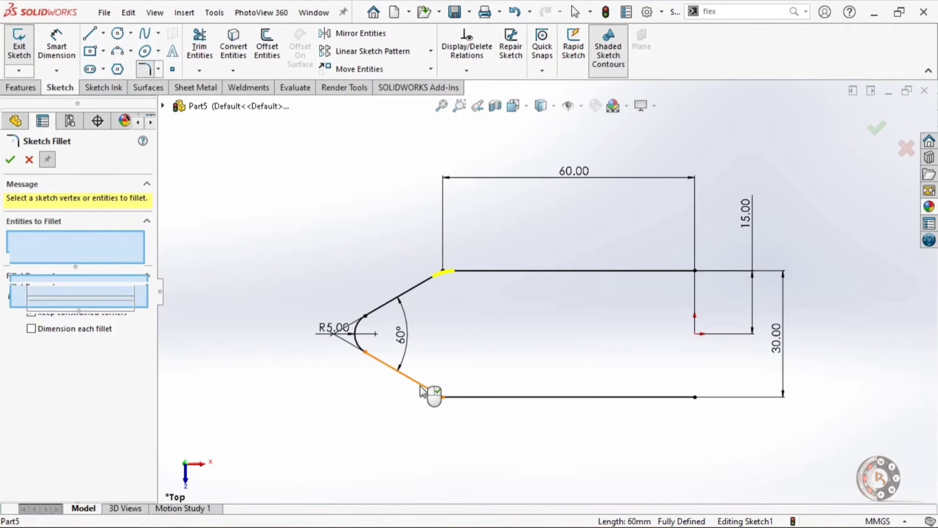
left_click(455, 397)
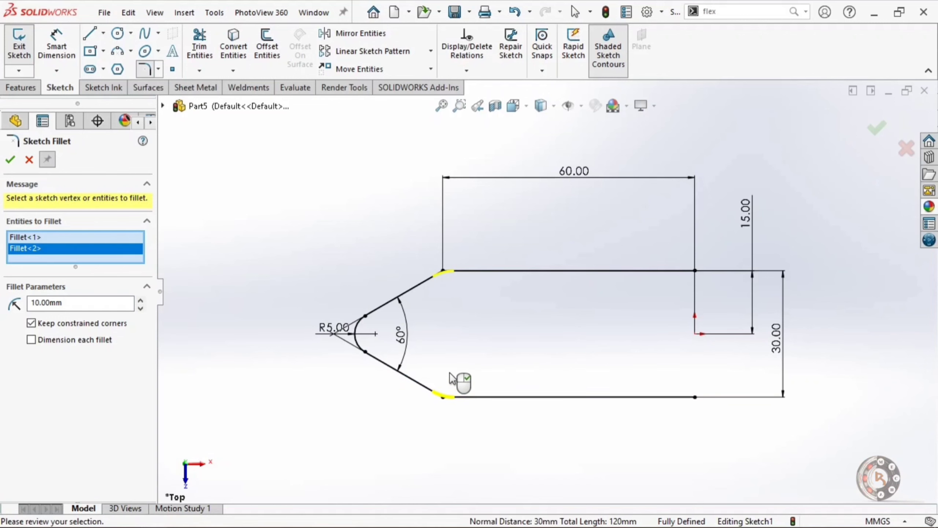
scroll(452, 381, "down", 2)
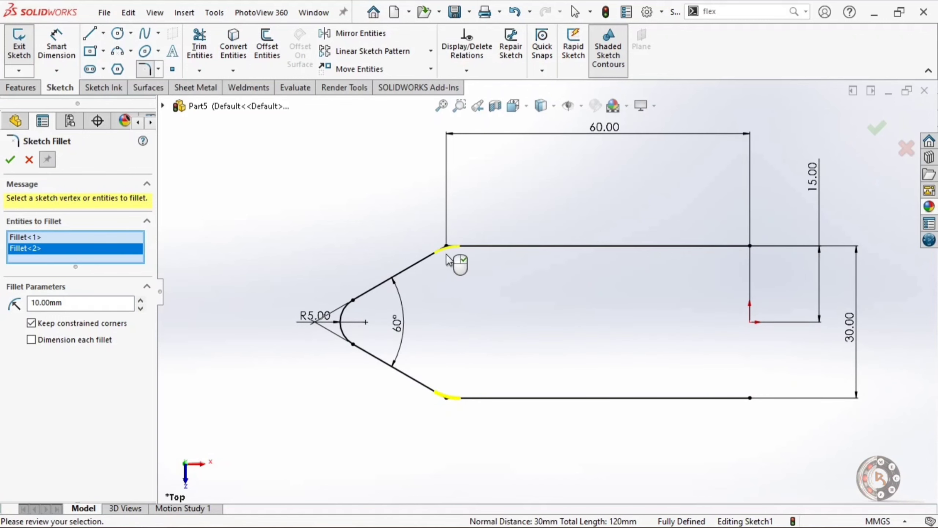
left_click(10, 159)
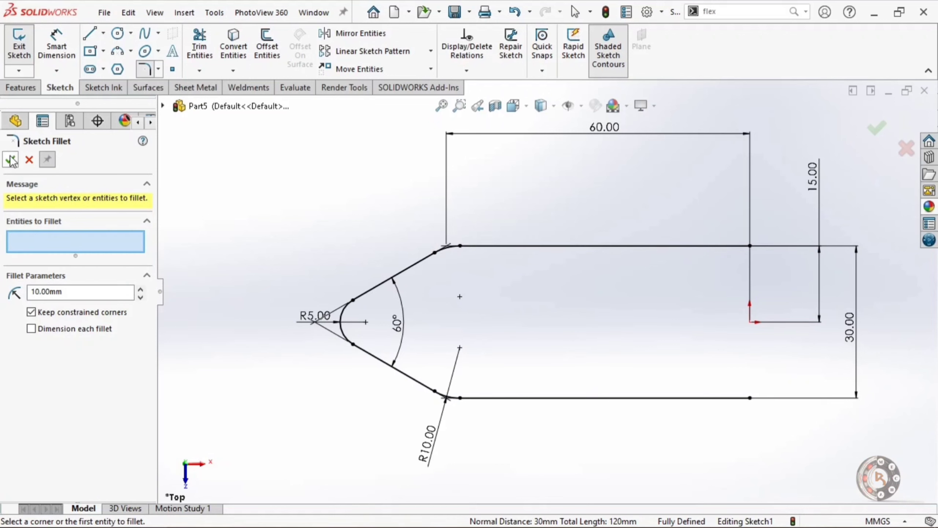
left_click(10, 159)
key("f")
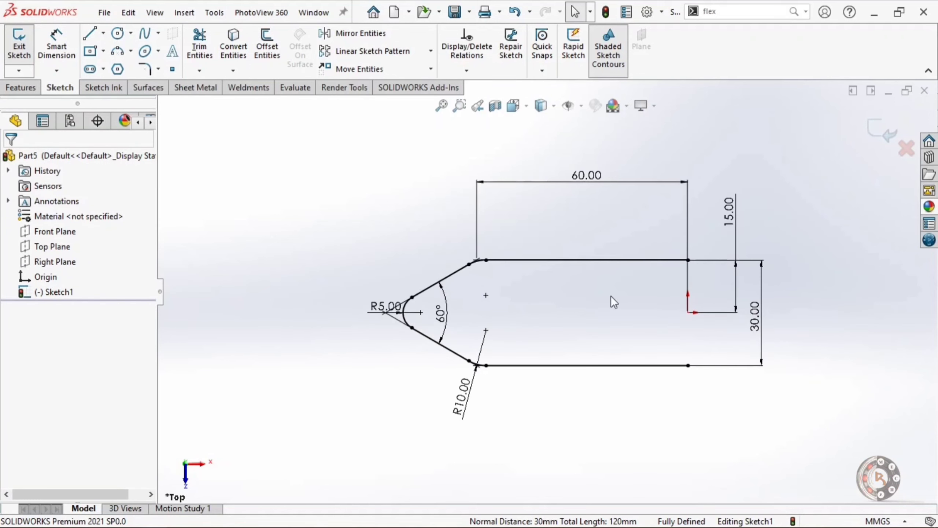
scroll(802, 341, "down", 1)
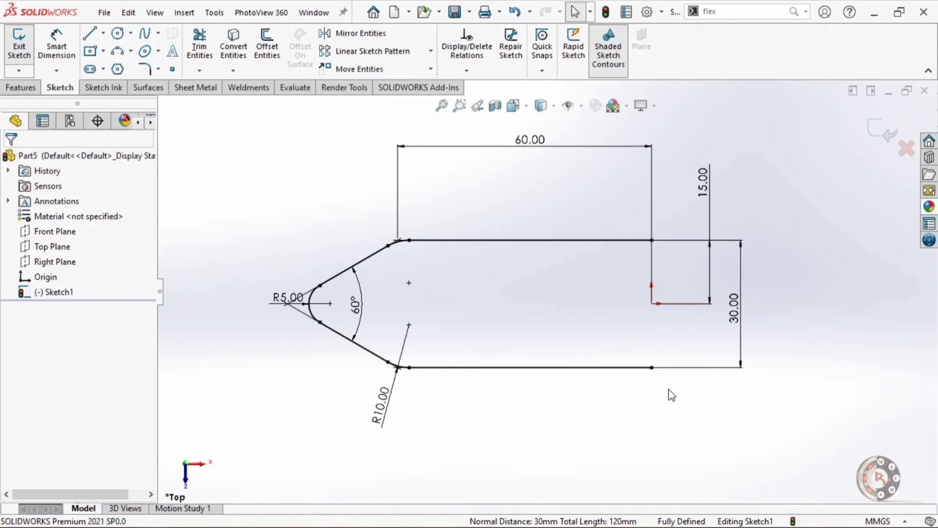
Step: Exit Sketch1 and orbit, pan and zoom to inspect it in a tilted 3D view
left_click(879, 139)
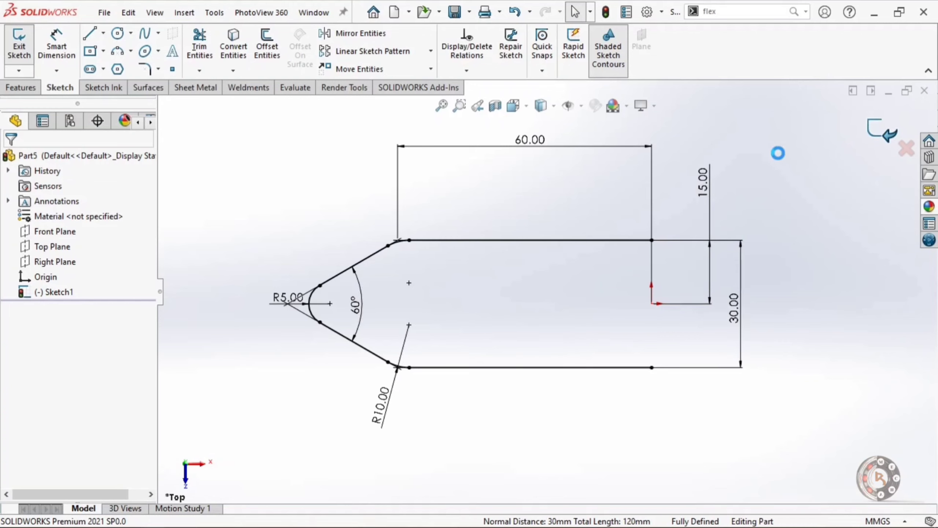
mouse_move(497, 300)
middle_mouse_down()
mouse_move(507, 144)
mouse_move(514, 151)
middle_mouse_up()
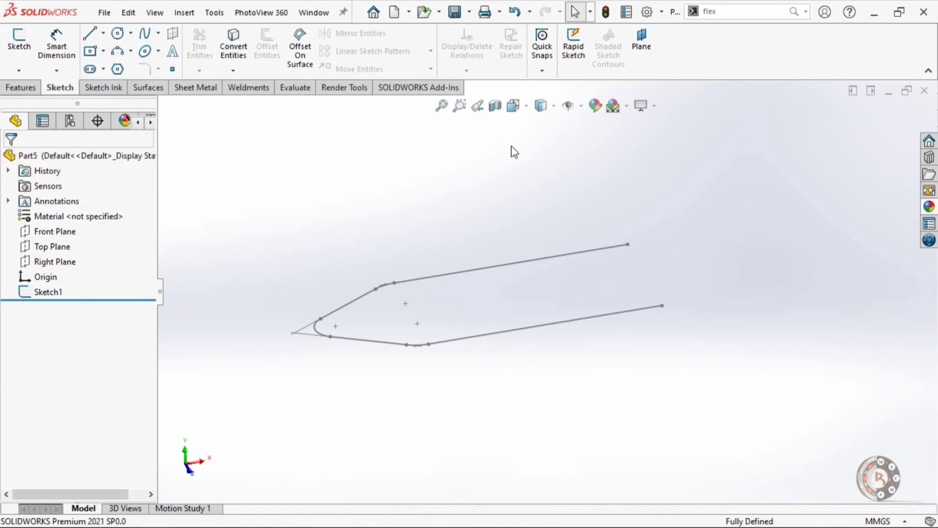
key("ctrl+Right")
key("ctrl+Right")
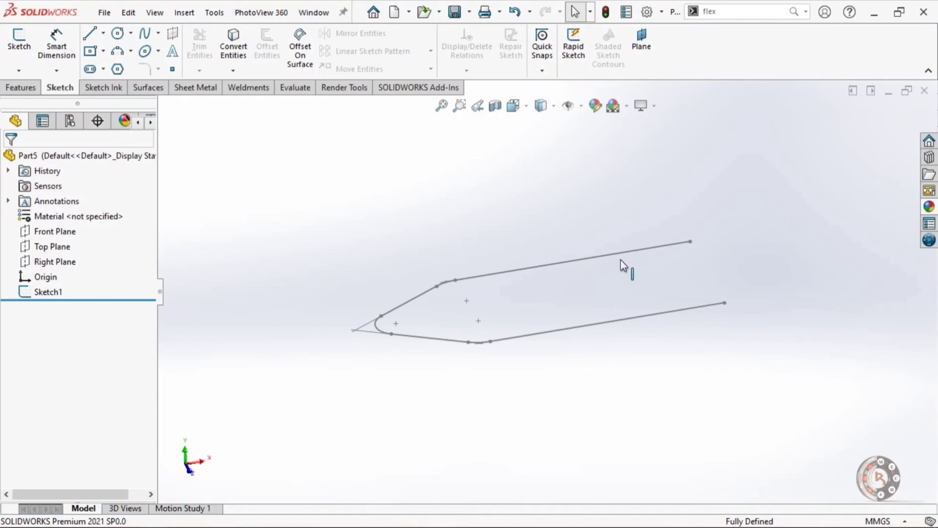
scroll(489, 284, "down", 2)
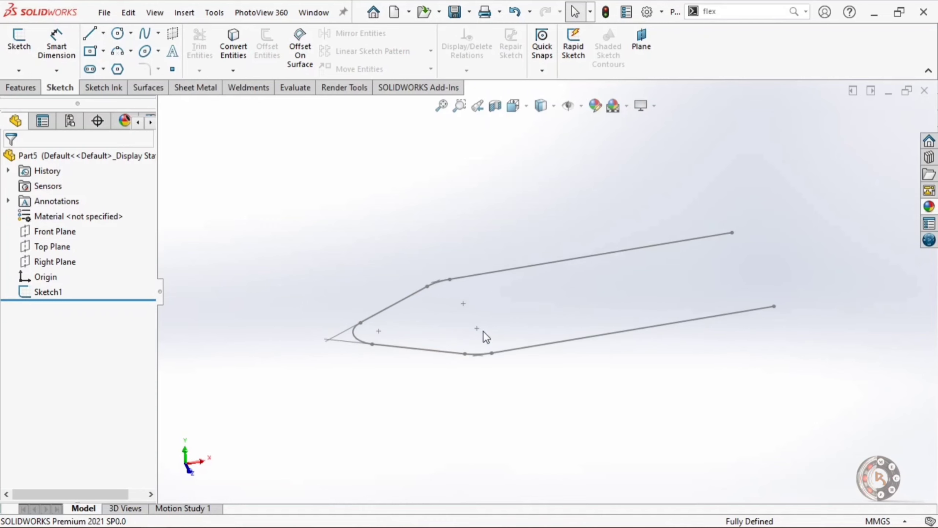
mouse_move(490, 338)
middle_mouse_down()
mouse_move(502, 316)
mouse_move(486, 319)
middle_mouse_up()
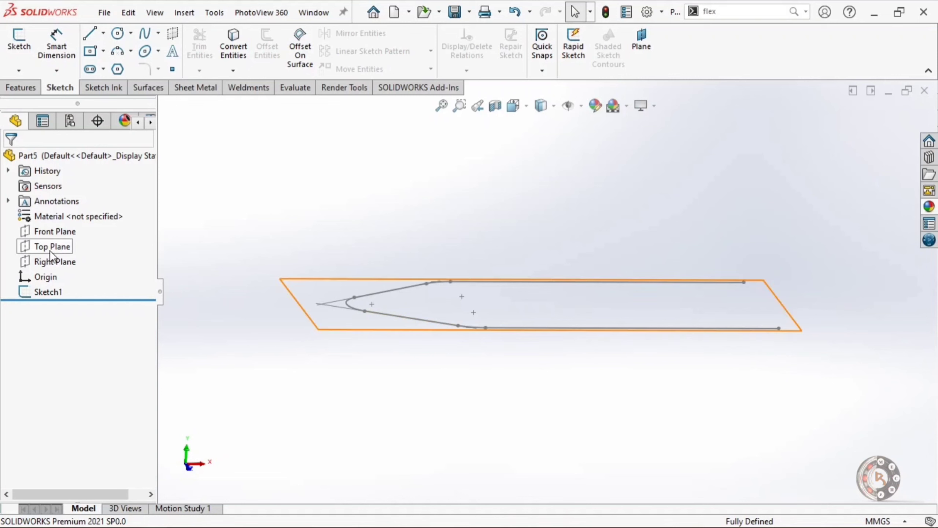
Step: Open Sketch2 on the Front Plane with the Line tool, viewed face-on
left_click(54, 234)
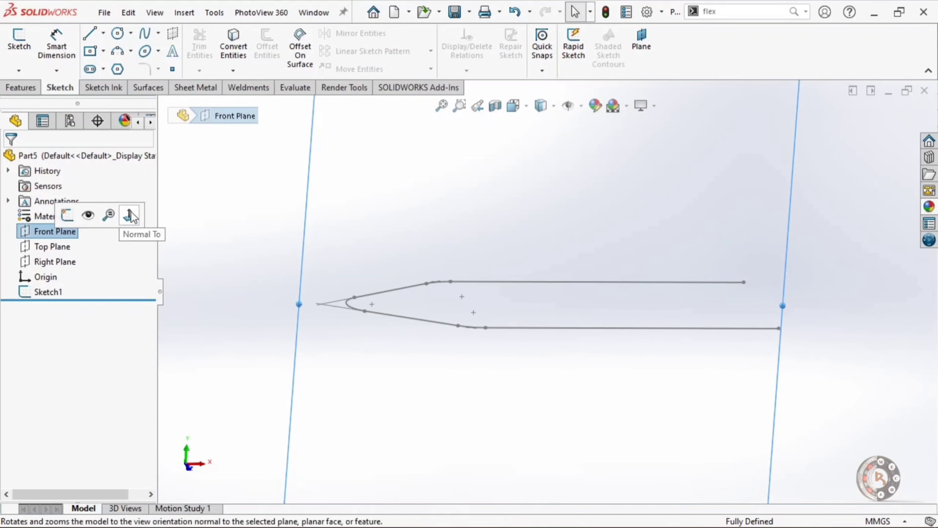
left_click(129, 229)
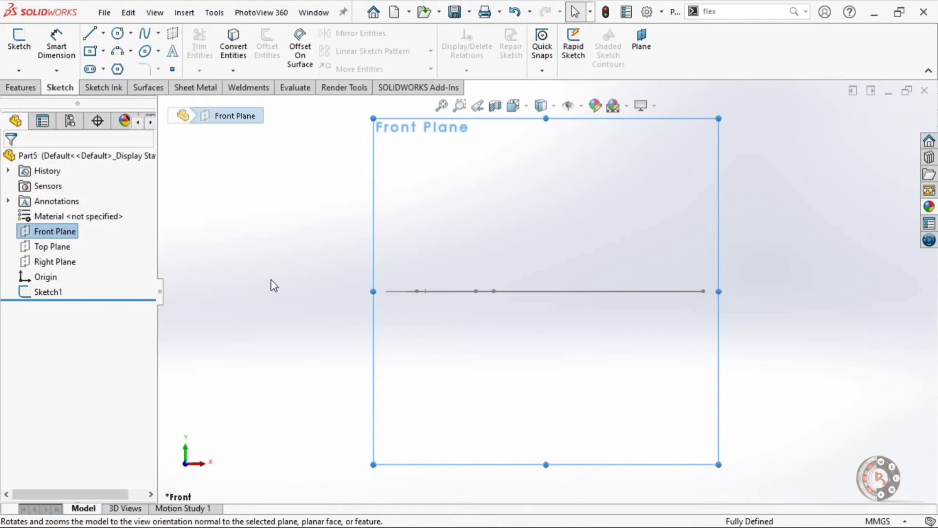
left_click(89, 34)
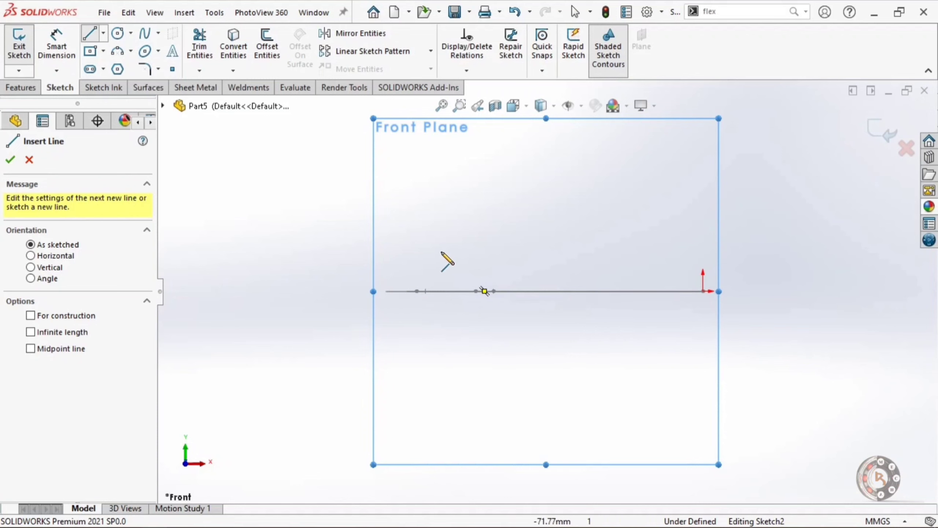
middle_click_drag(469, 278, 487, 262)
scroll(507, 294, "up", 3)
mouse_move(545, 282)
middle_mouse_down()
mouse_move(548, 331)
mouse_move(587, 325)
middle_mouse_up()
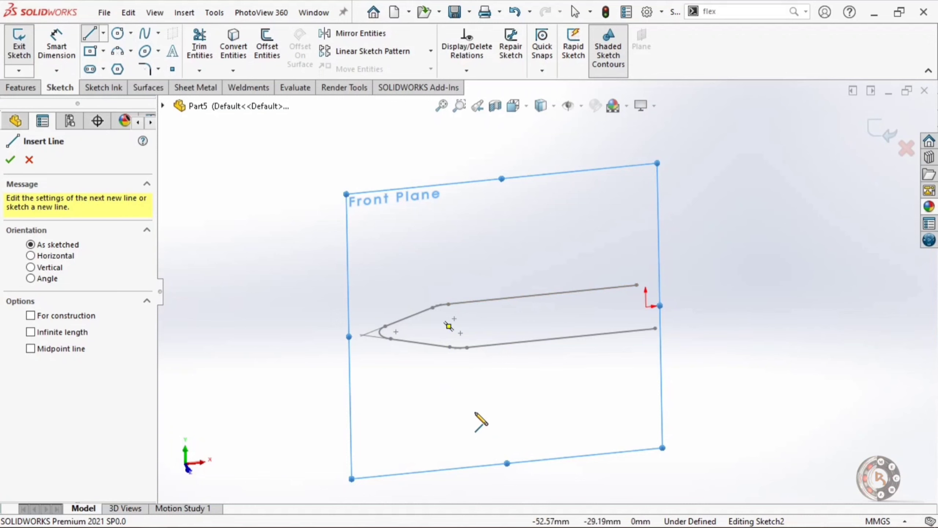
key("ctrl+8")
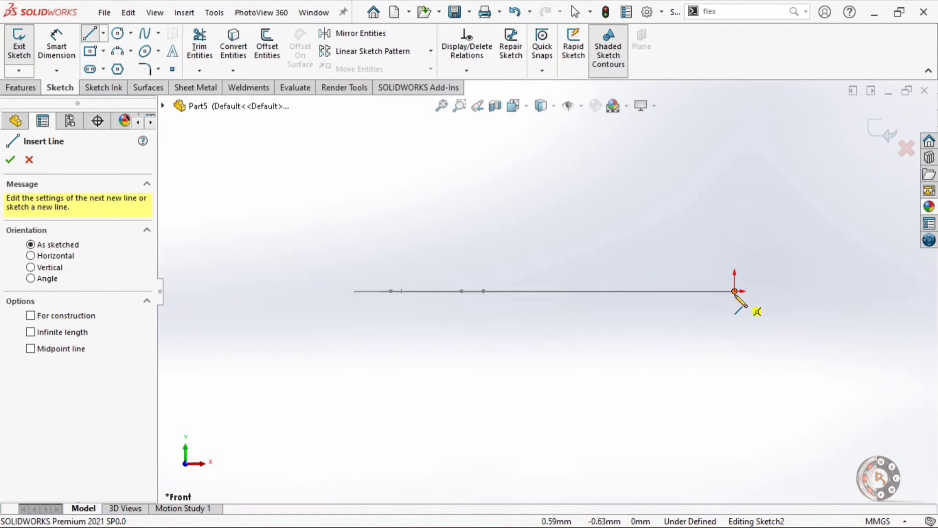
Step: Draw a 60 mm horizontal line left from the origin, then a slanted line rising up-left
left_click(735, 292)
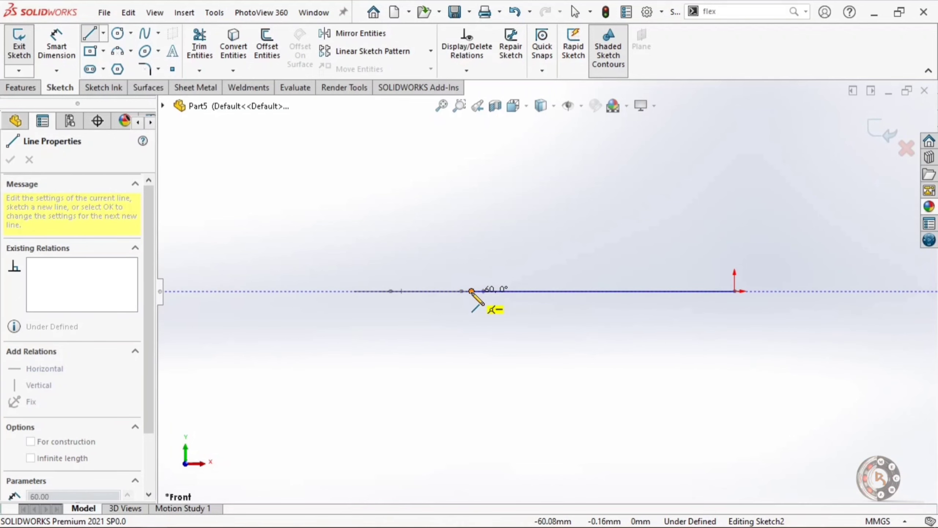
left_click(471, 292)
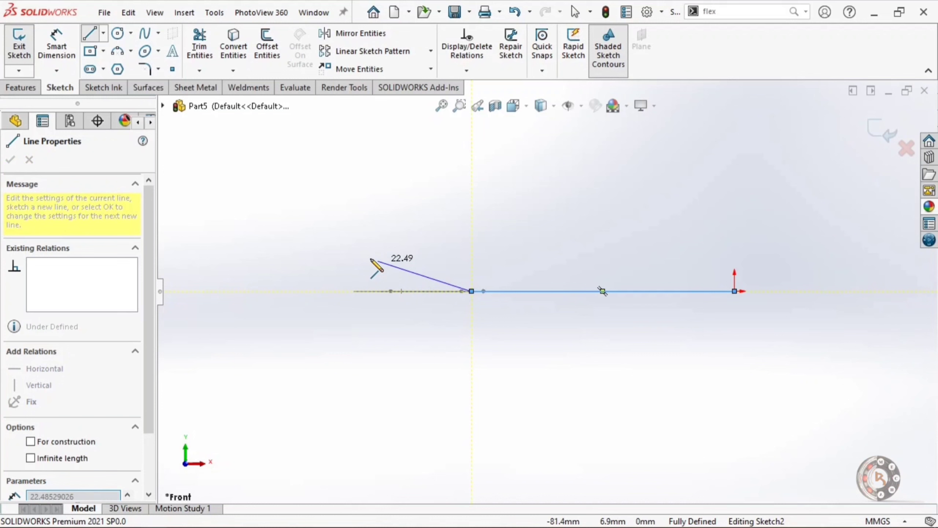
left_click(357, 241)
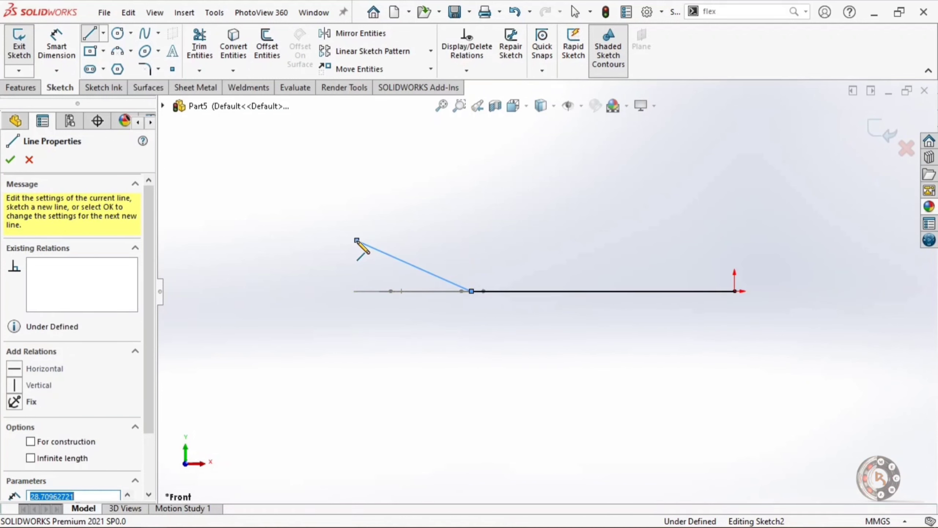
key("Escape")
key("Escape")
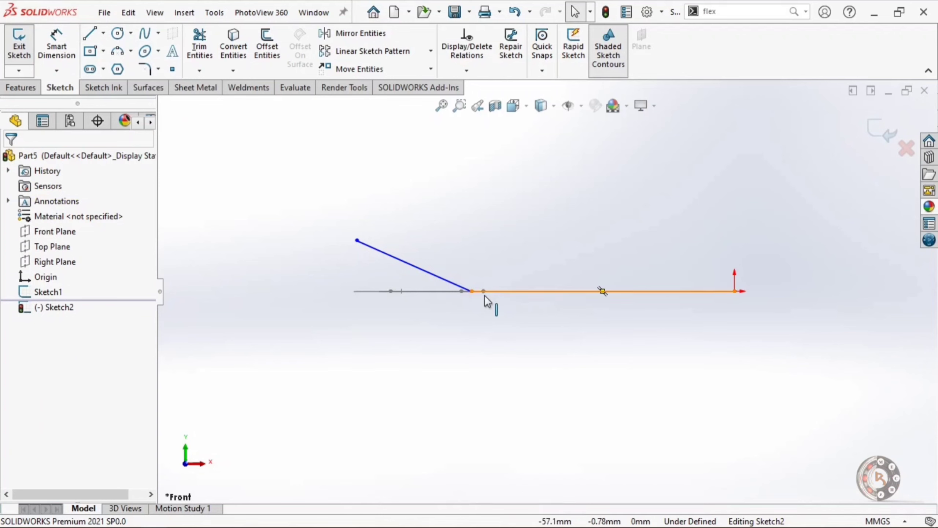
Step: Dimension the angle between the slanted and horizontal lines at 175°
key("d")
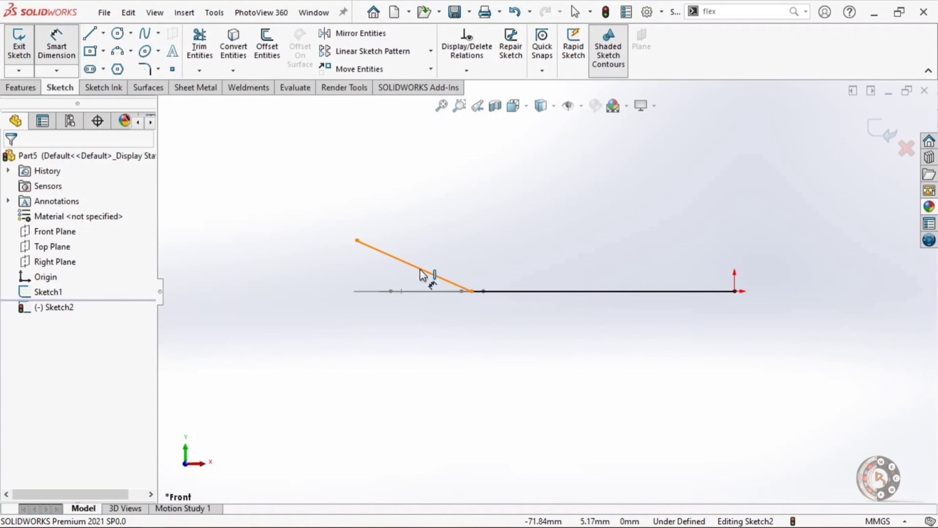
left_click(425, 271)
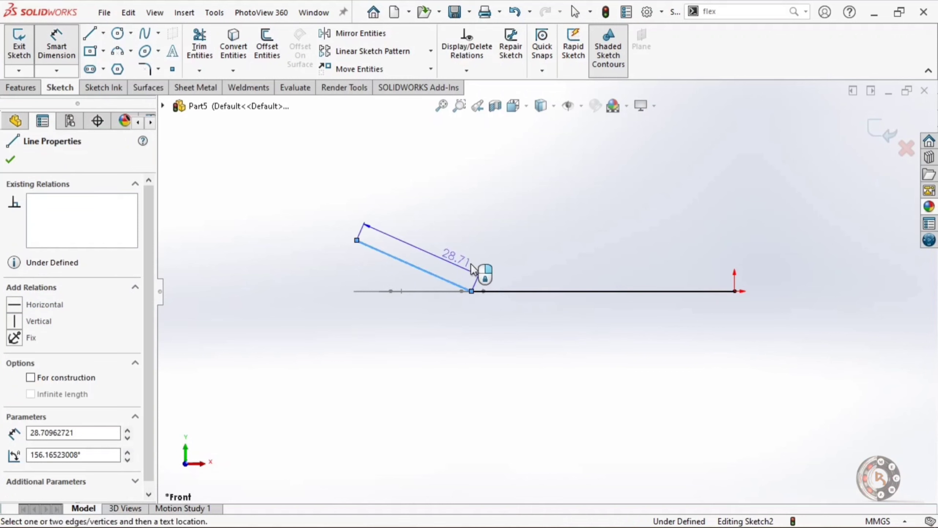
left_click(509, 292)
left_click(500, 261)
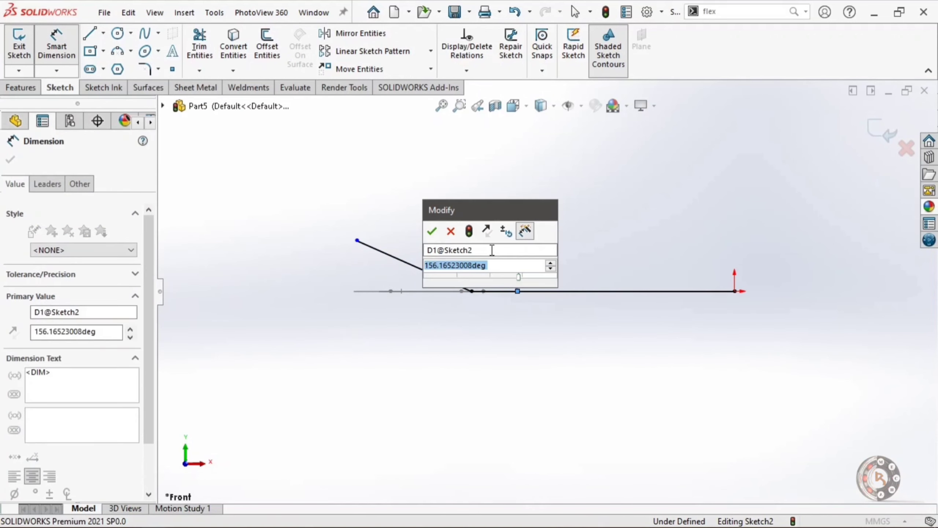
type("175")
key("Return")
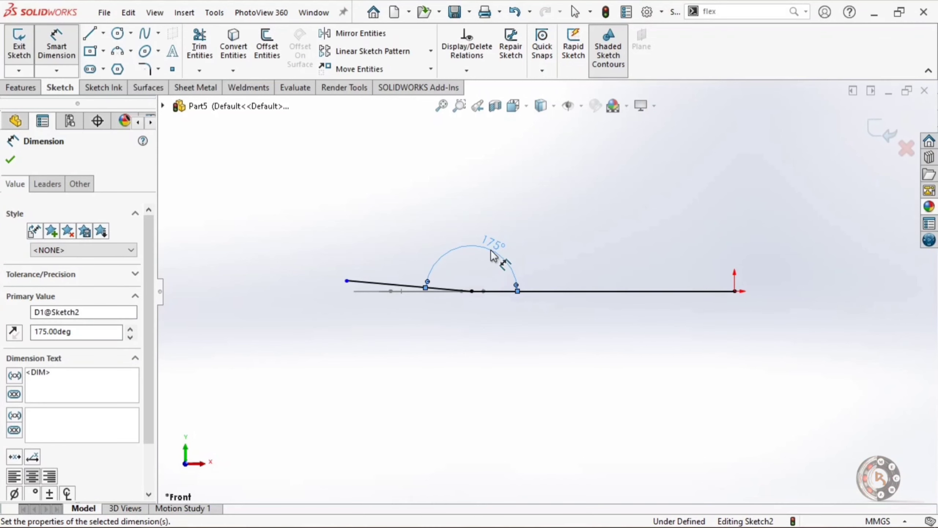
Step: Set the slanted line's free end 90 mm from the origin
scroll(470, 244, "down", 1)
scroll(470, 245, "down", 1)
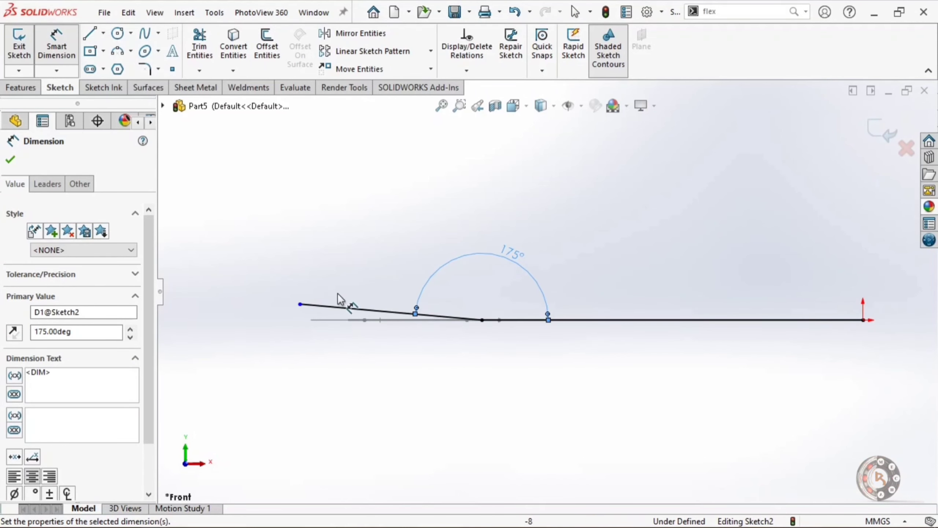
left_click(300, 304)
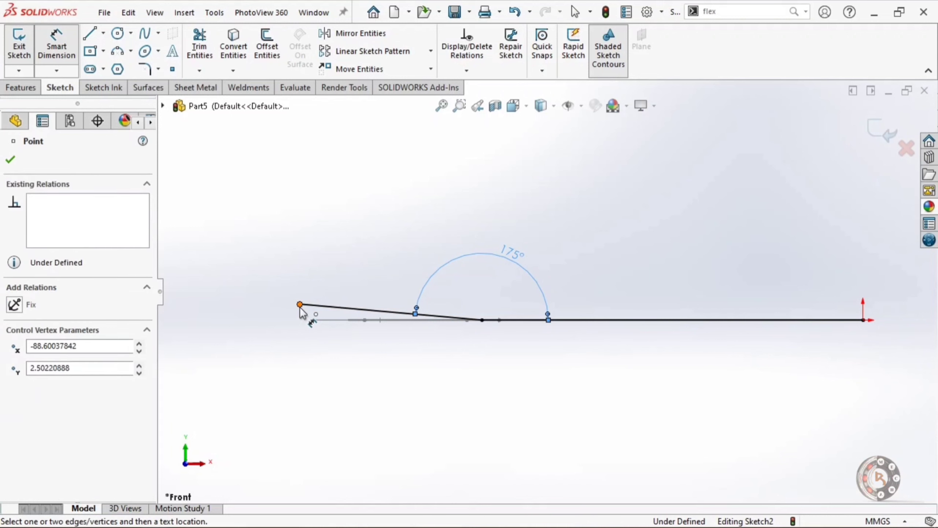
left_click(863, 320)
left_click(536, 159)
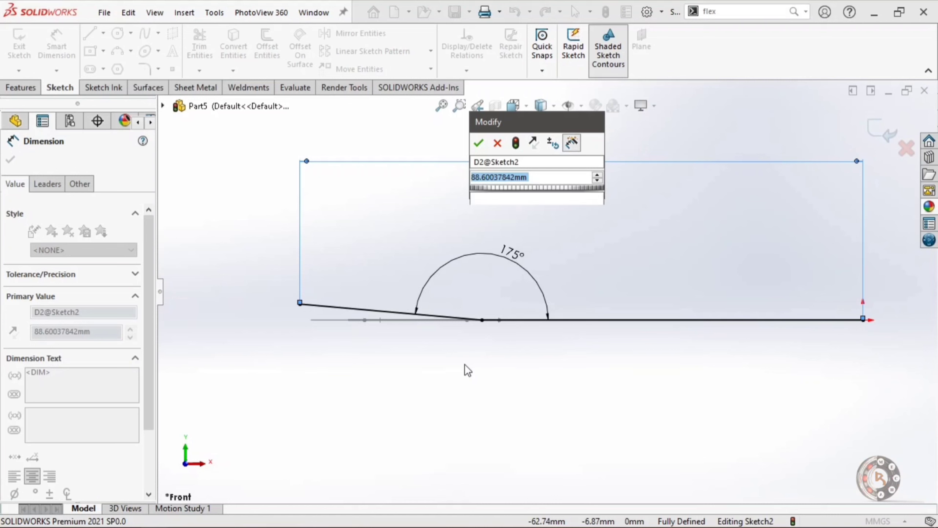
type("90")
key("Return")
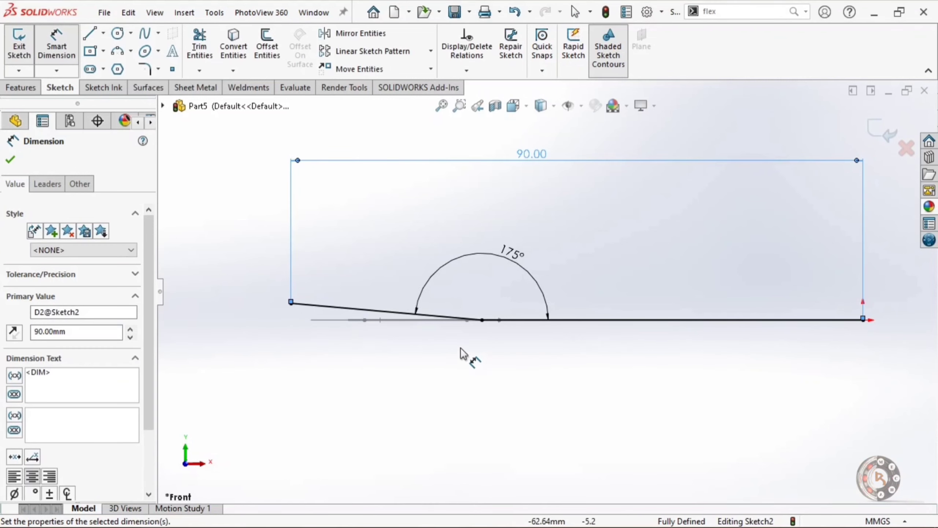
scroll(477, 322, "down", 2)
scroll(484, 324, "down", 3)
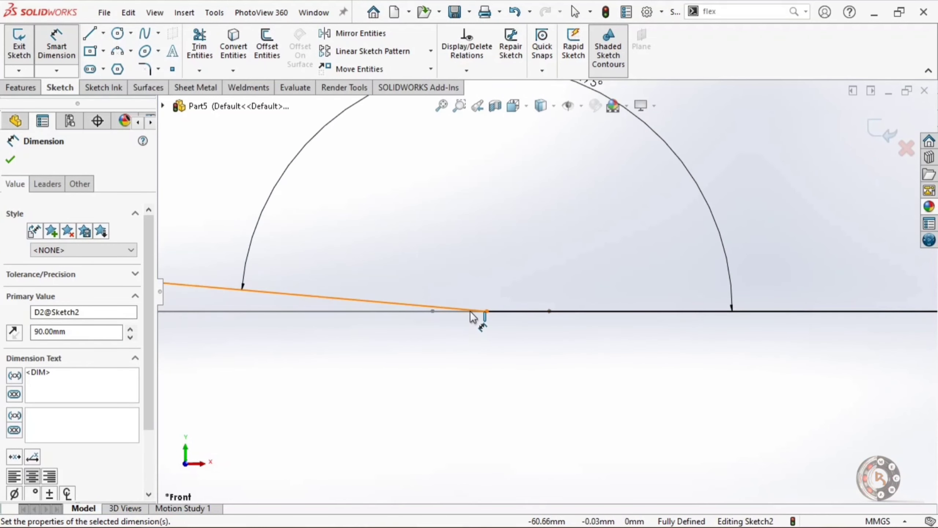
Step: Round the bend between Sketch2's sloped and horizontal lines with a 15 mm sketch fillet
left_click(144, 69)
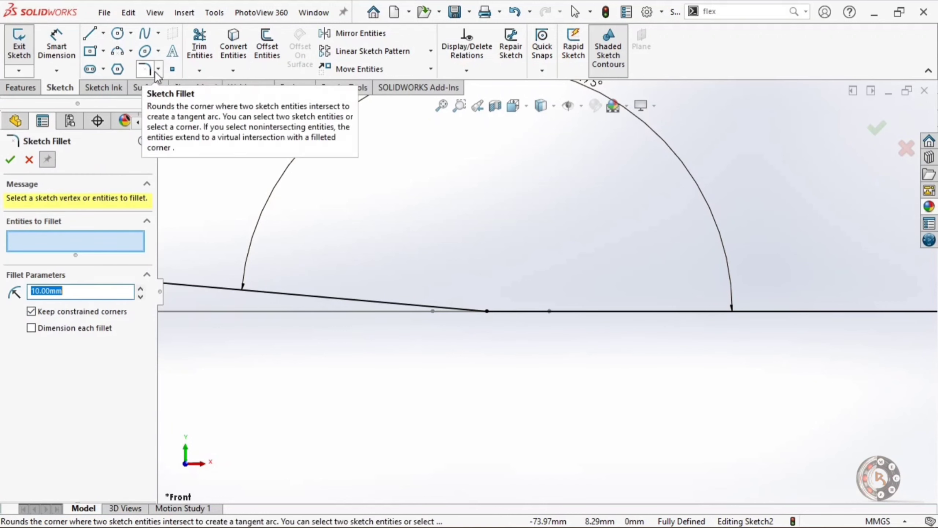
left_click(438, 306)
left_click(507, 312)
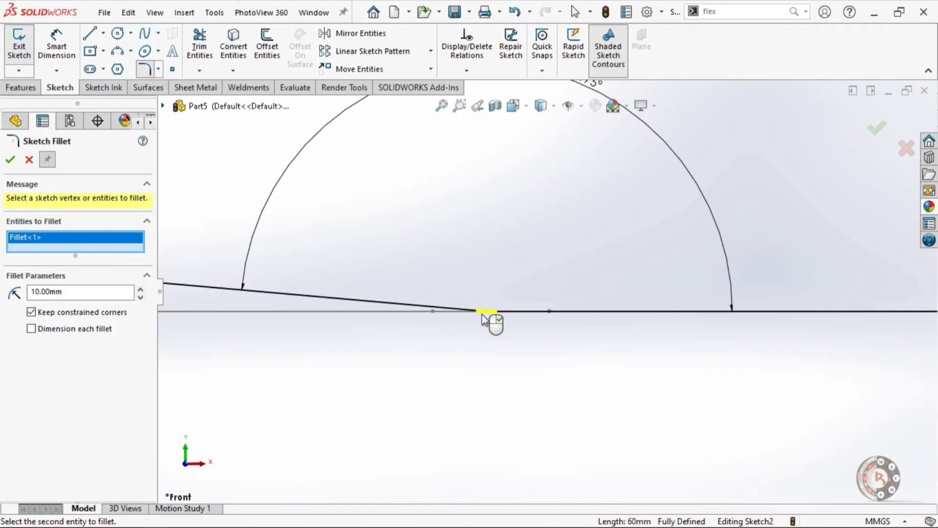
left_click_drag(71, 286, 23, 281)
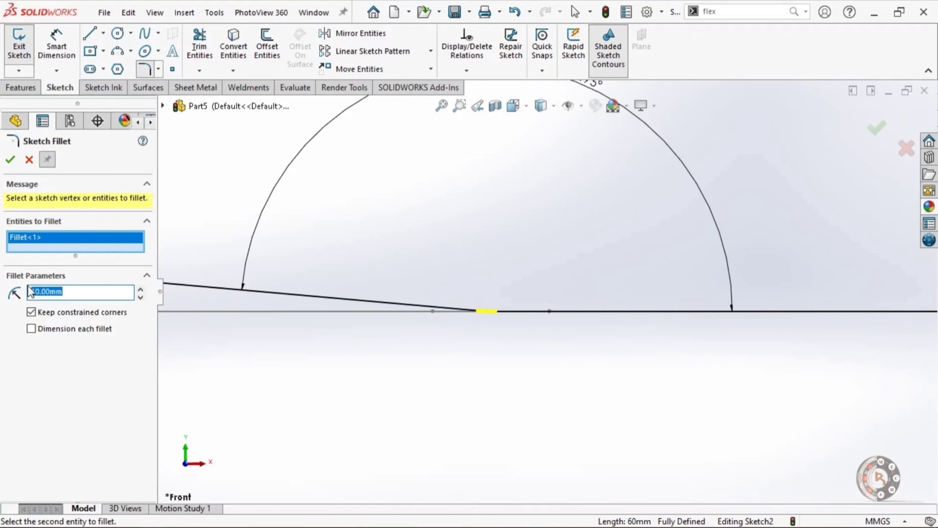
type("15")
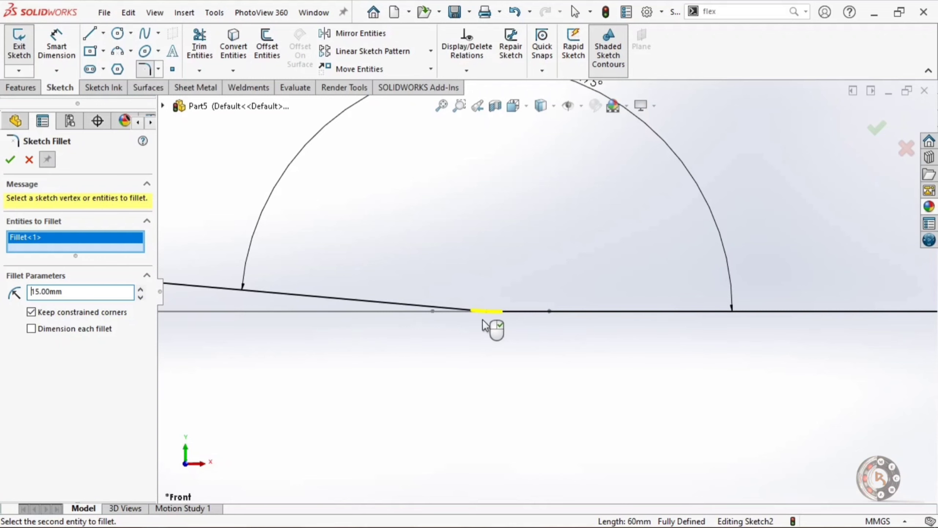
scroll(493, 327, "up", 1)
left_click(10, 160)
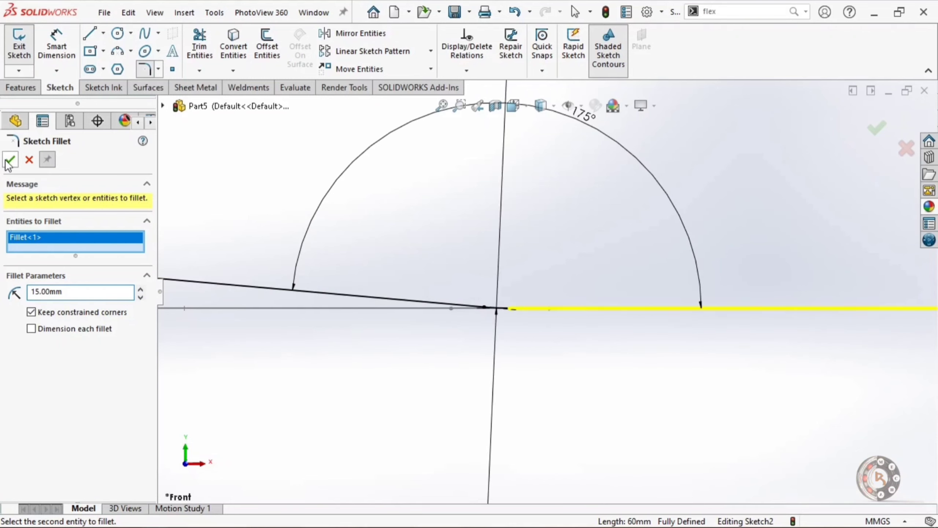
scroll(424, 366, "up", 2)
scroll(424, 359, "up", 1)
scroll(429, 360, "up", 1)
scroll(429, 362, "up", 1)
scroll(621, 260, "down", 1)
scroll(621, 260, "down", 1)
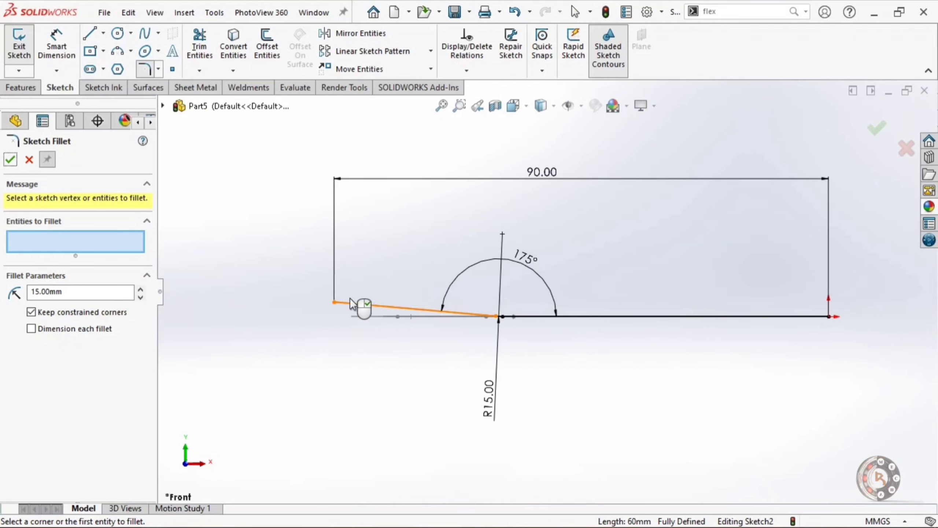
left_click(11, 160)
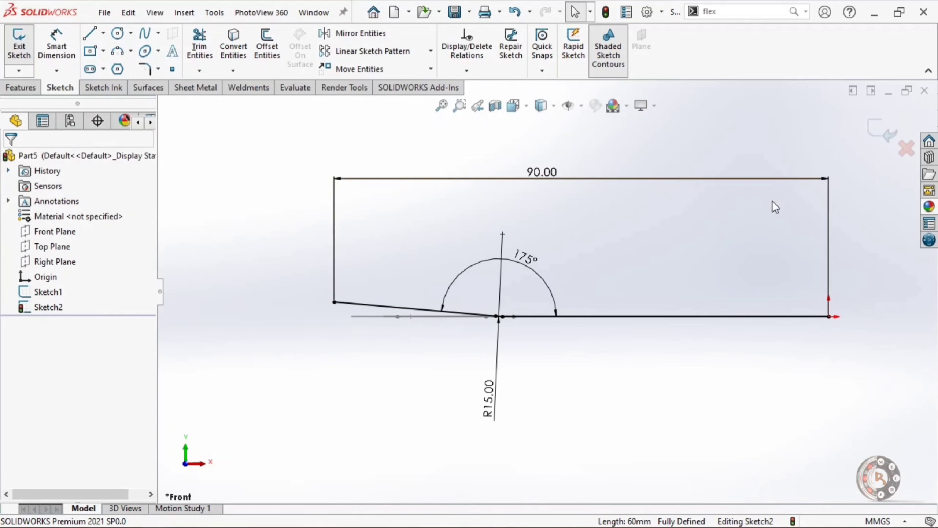
Step: Exit Sketch2 and zoom around the two finished sketches
middle_click_drag(751, 238, 762, 271)
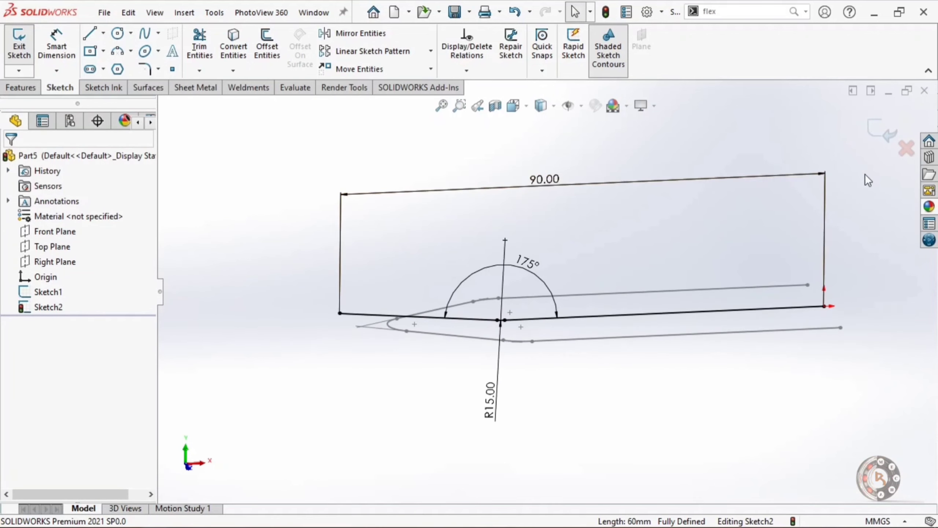
left_click(883, 132)
scroll(381, 260, "up", 2)
scroll(580, 239, "down", 1)
scroll(580, 239, "down", 3)
scroll(488, 247, "up", 1)
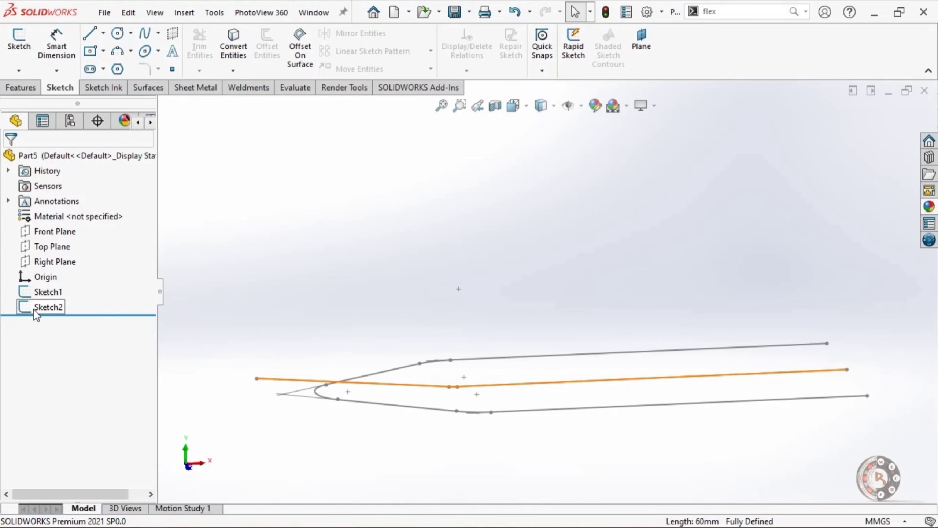
Step: Select Sketch1 and Sketch2 together and open the Curves list on the Features tab
left_click(55, 290)
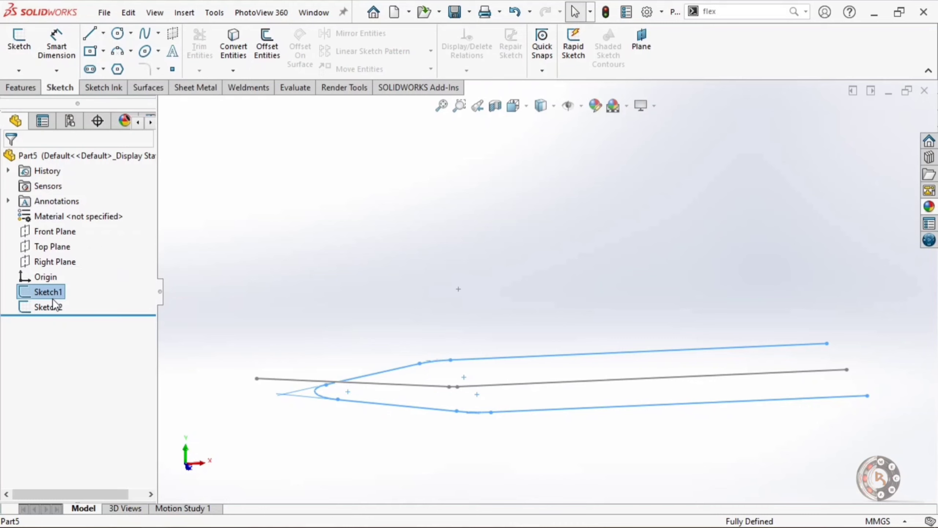
left_click(48, 308, "ctrl")
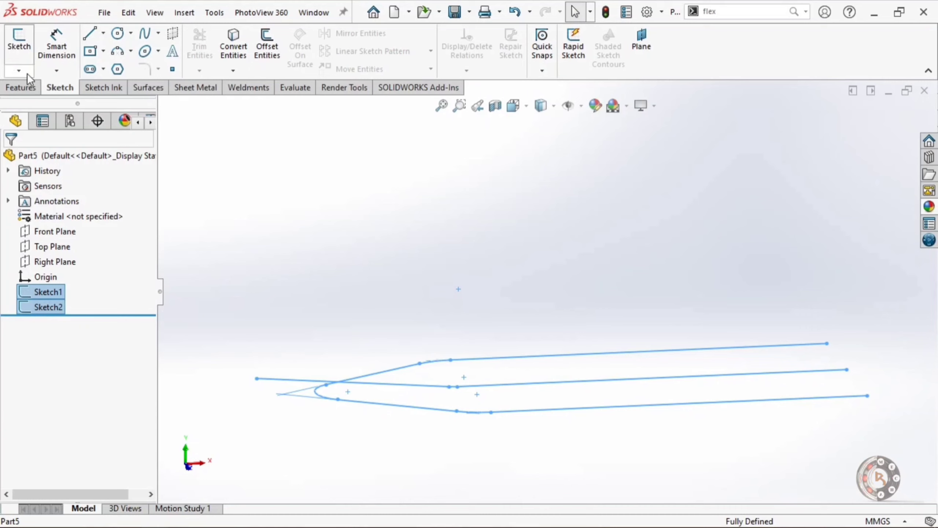
left_click(25, 89)
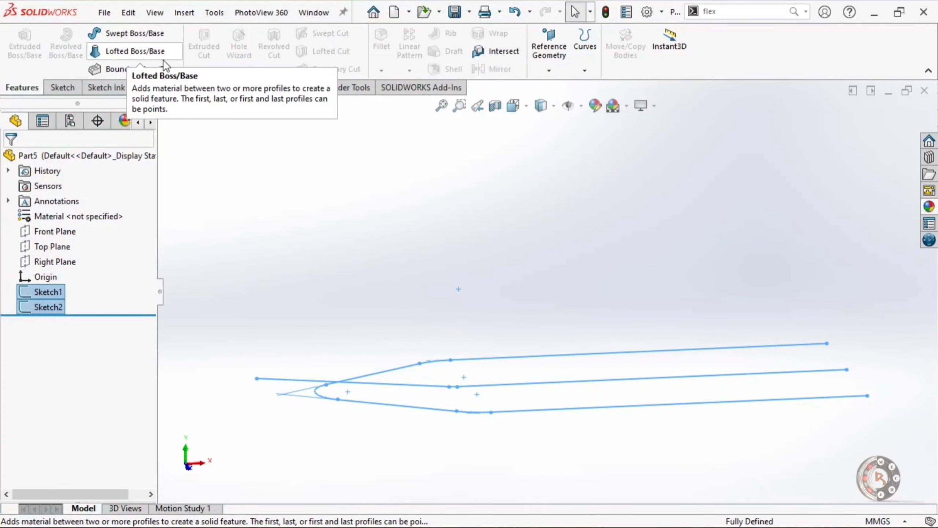
left_click(595, 67)
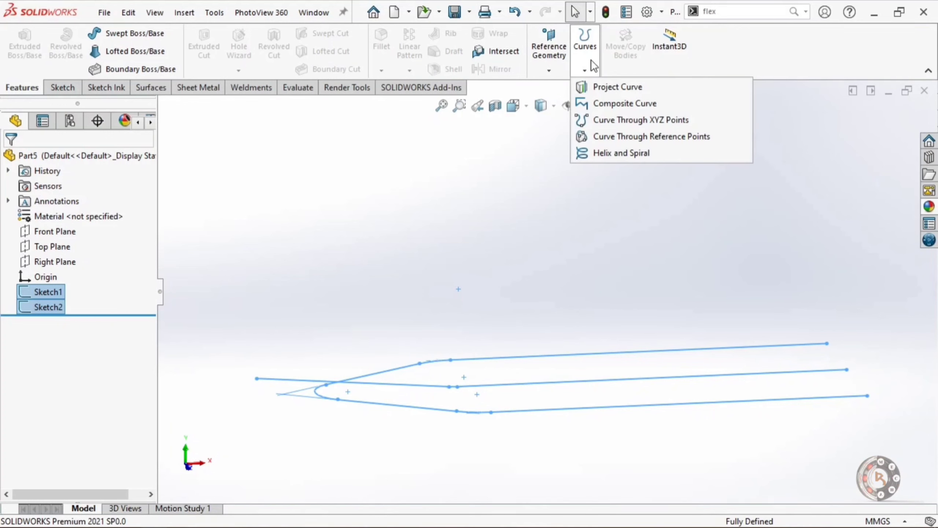
Step: Create Curve1 by projecting Sketch1 and Sketch2 sketch-on-sketch
left_click(608, 93)
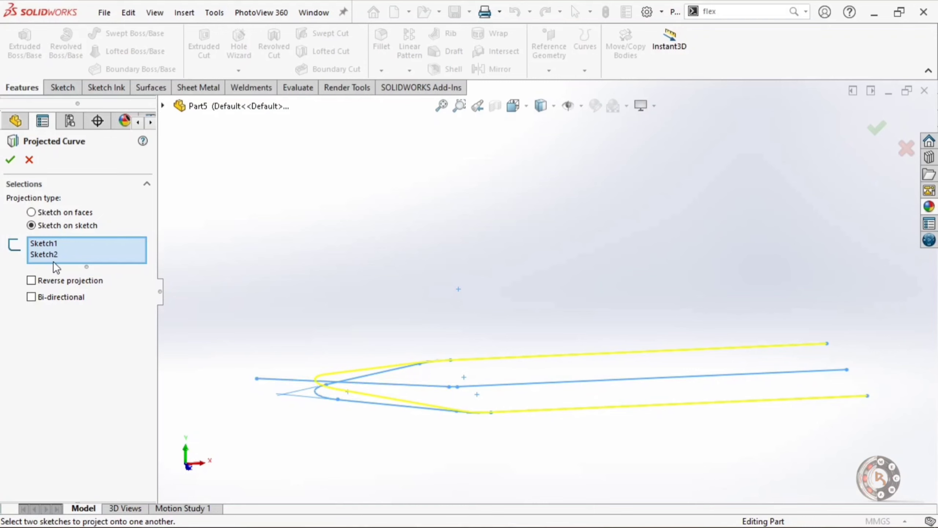
left_click(10, 160)
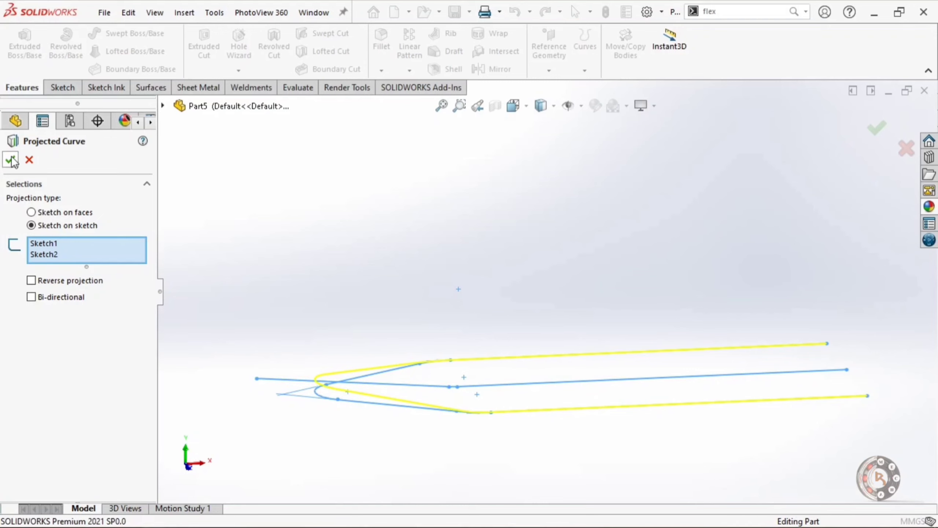
mouse_move(341, 305)
middle_mouse_down()
mouse_move(345, 289)
mouse_move(332, 277)
middle_mouse_up()
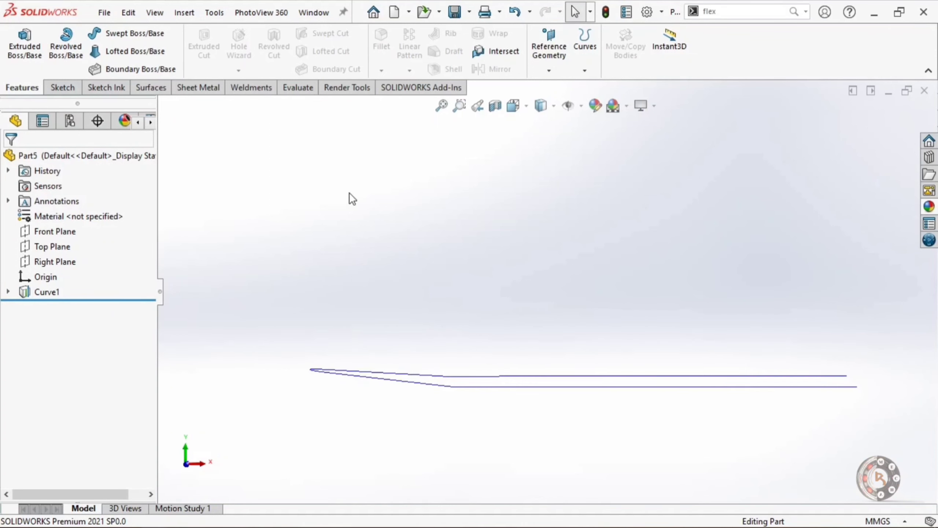
Step: View Curve1 normal to the Front Plane, then orbit to see its full 3D shape
left_click(54, 230)
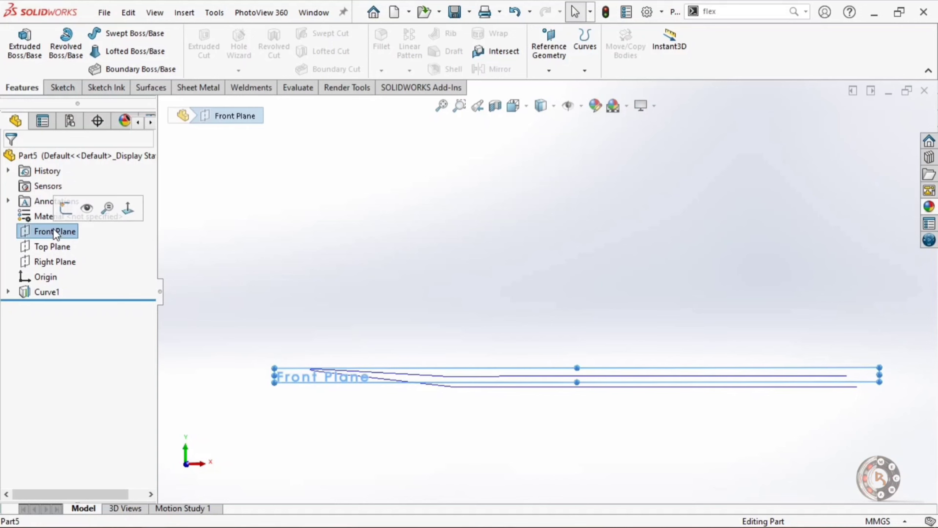
left_click(128, 208)
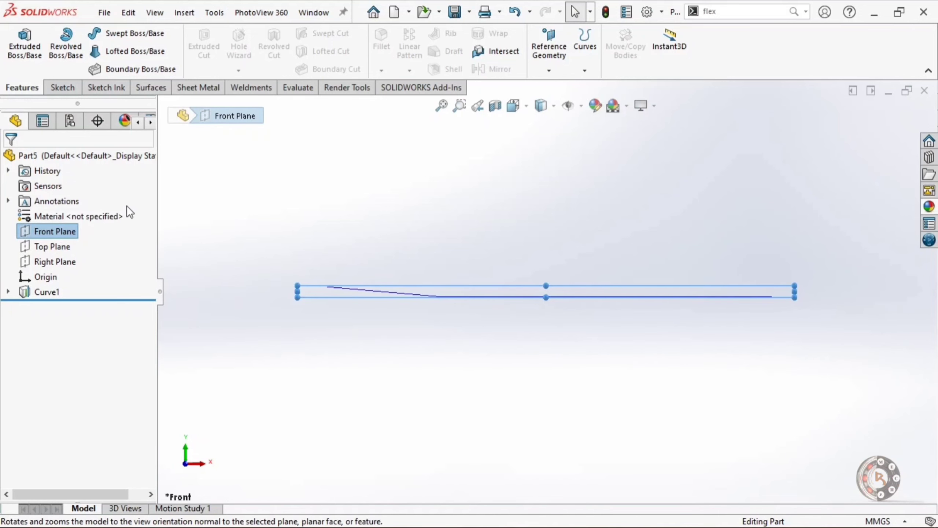
left_click(391, 335)
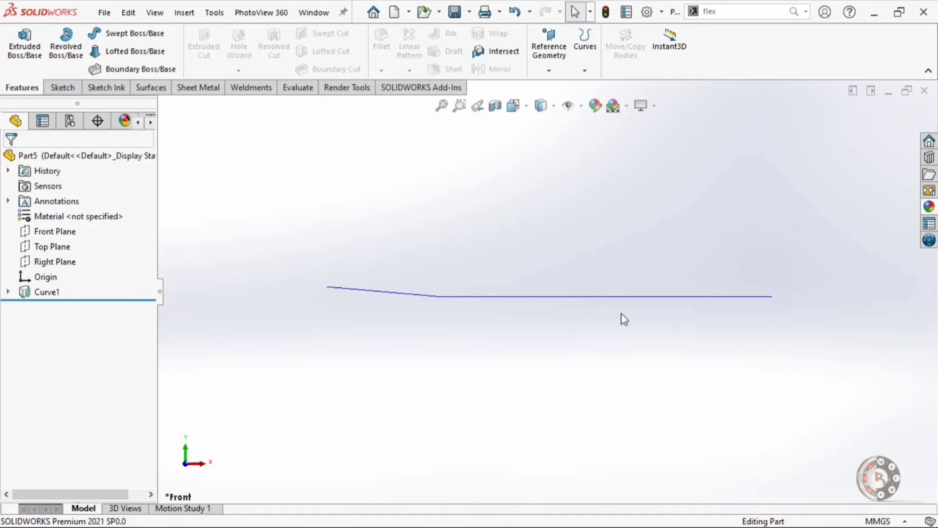
middle_click_drag(366, 258, 395, 342)
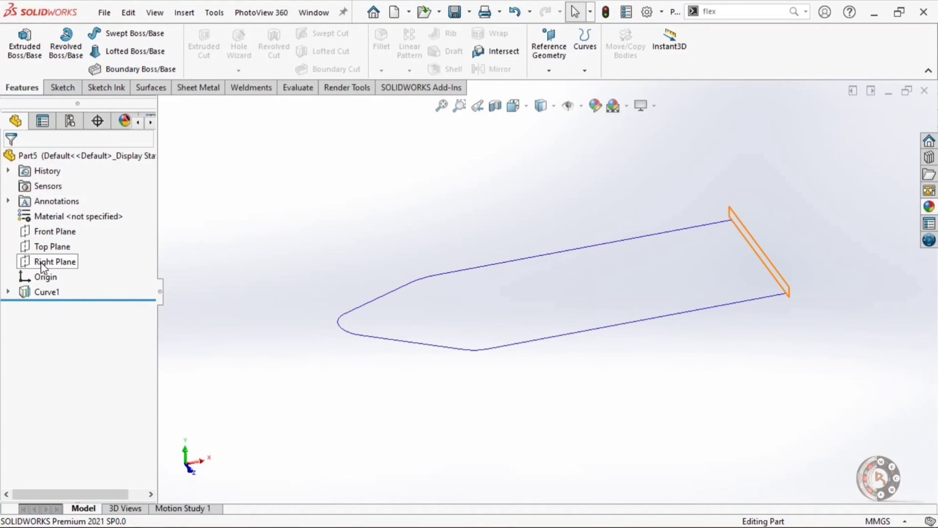
Step: Start Sketch3 on the Top Plane over Curve1 and select the Line tool
left_click(39, 252)
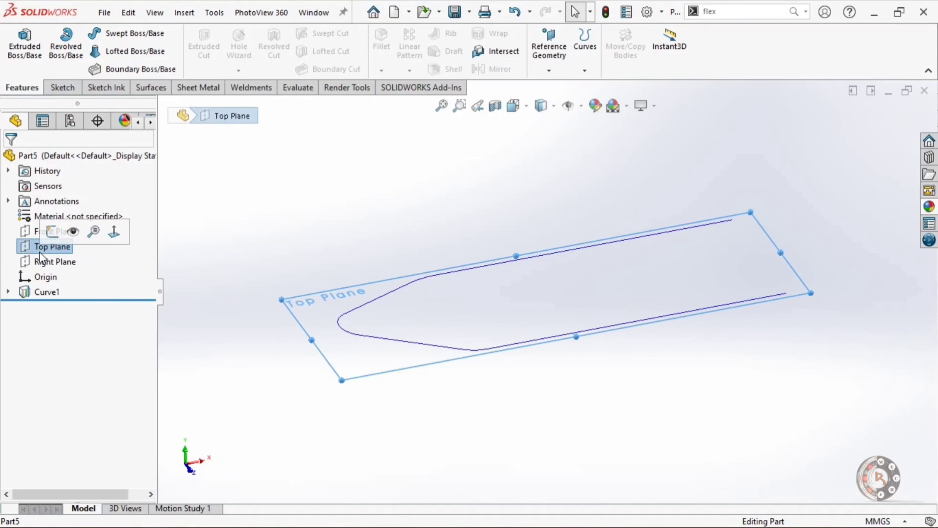
left_click(52, 231)
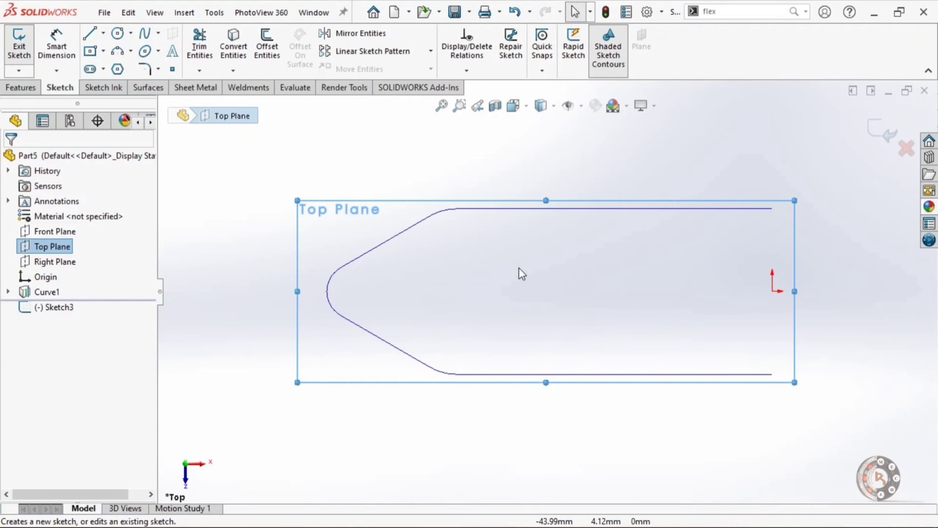
scroll(520, 272, "up", 4)
scroll(648, 264, "down", 2)
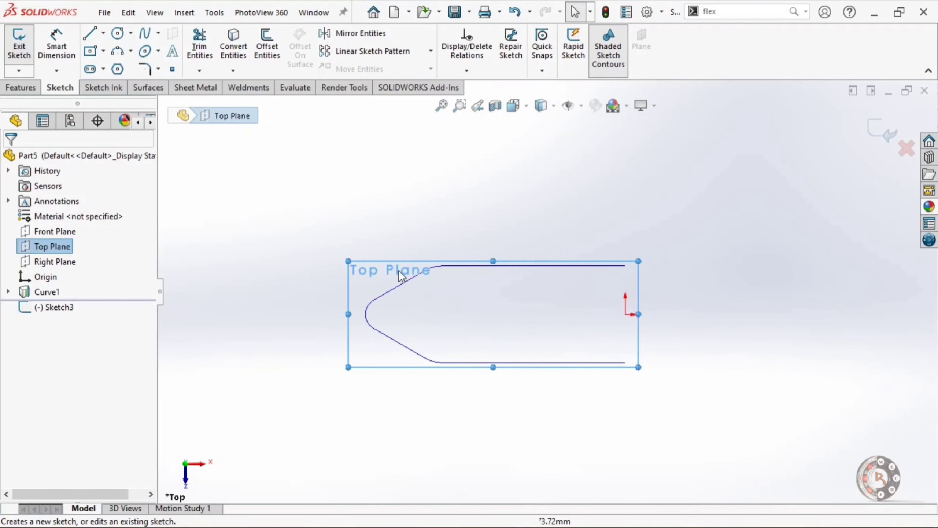
scroll(708, 328, "down", 2)
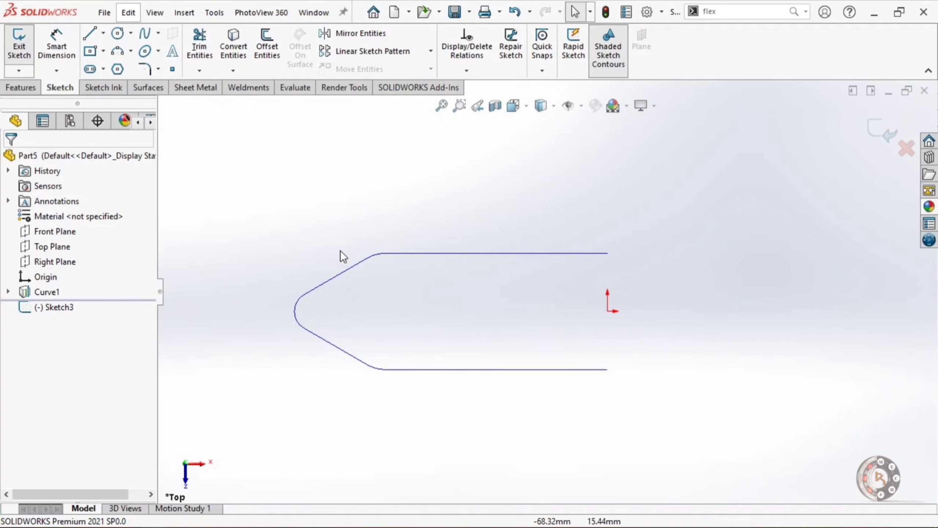
left_click(90, 36)
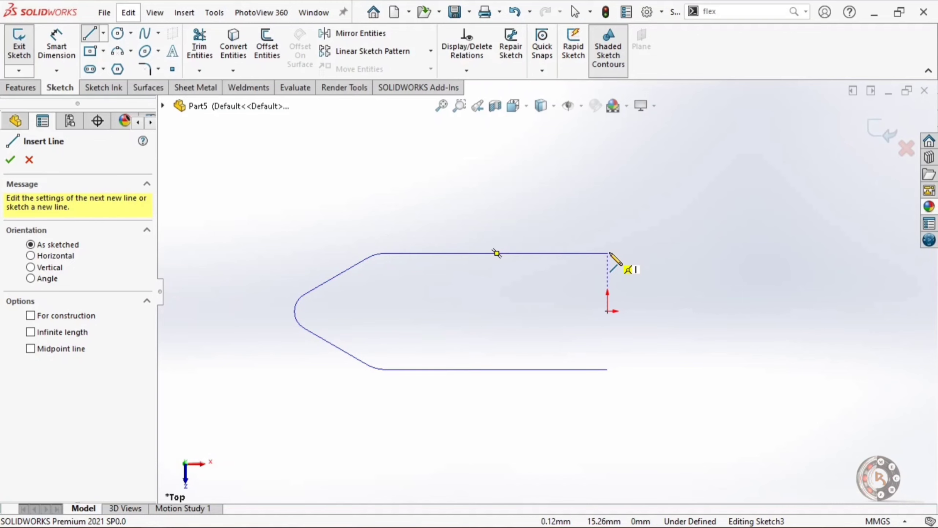
Step: Draw a six-segment pointed outline of straight lines around the projected curve
left_click(608, 254)
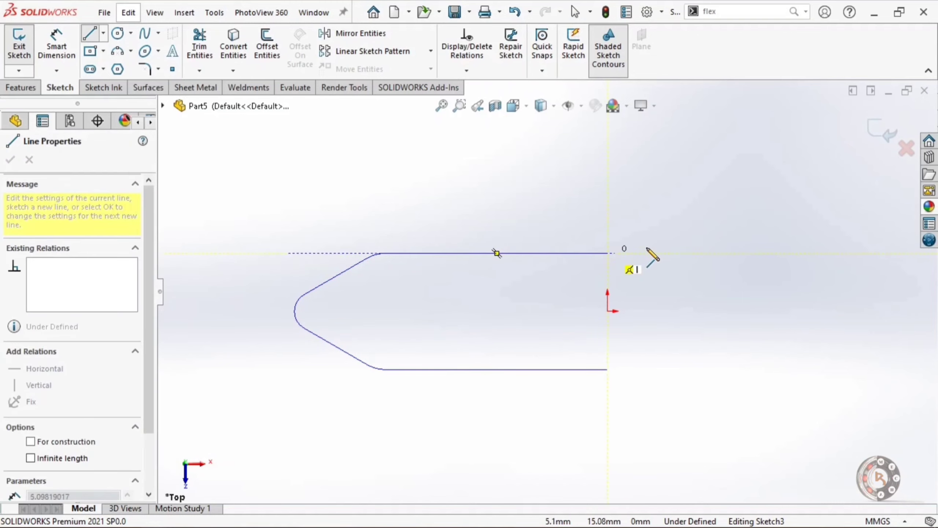
left_click(671, 254)
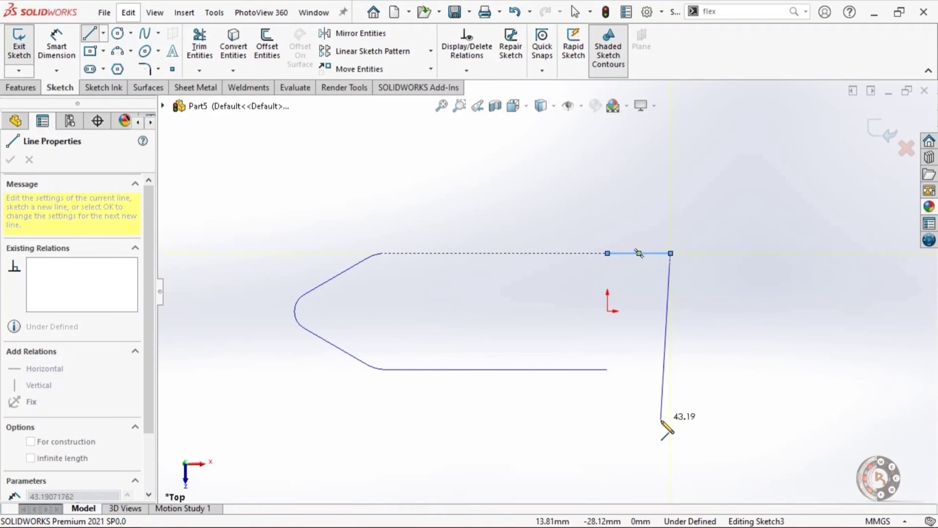
left_click(671, 421)
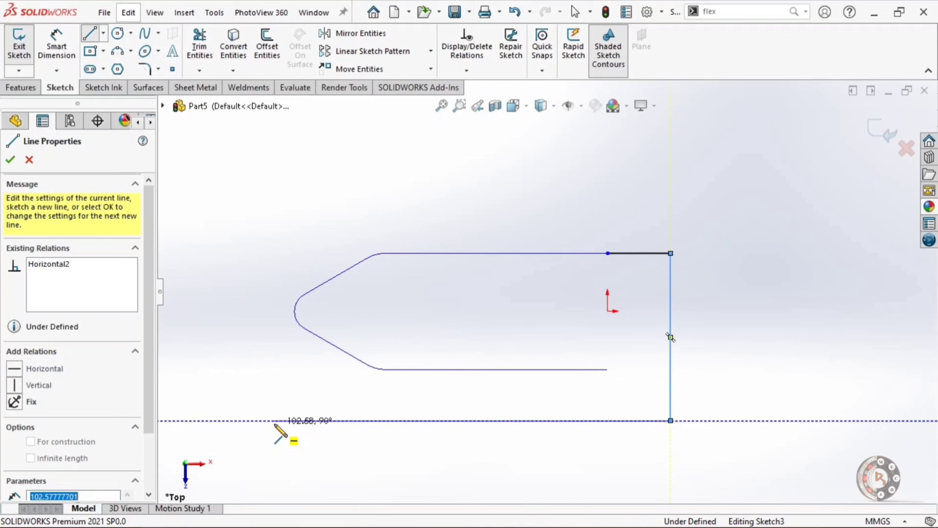
left_click(275, 420)
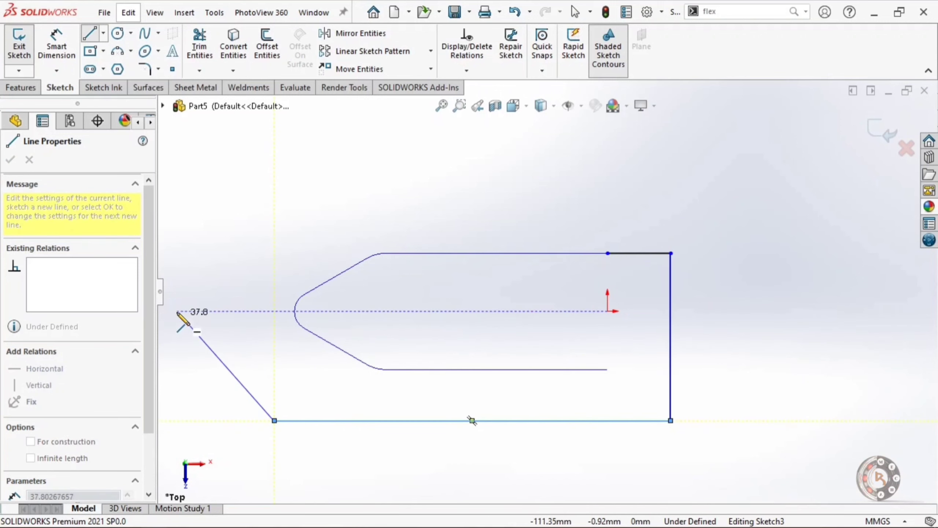
left_click(175, 311)
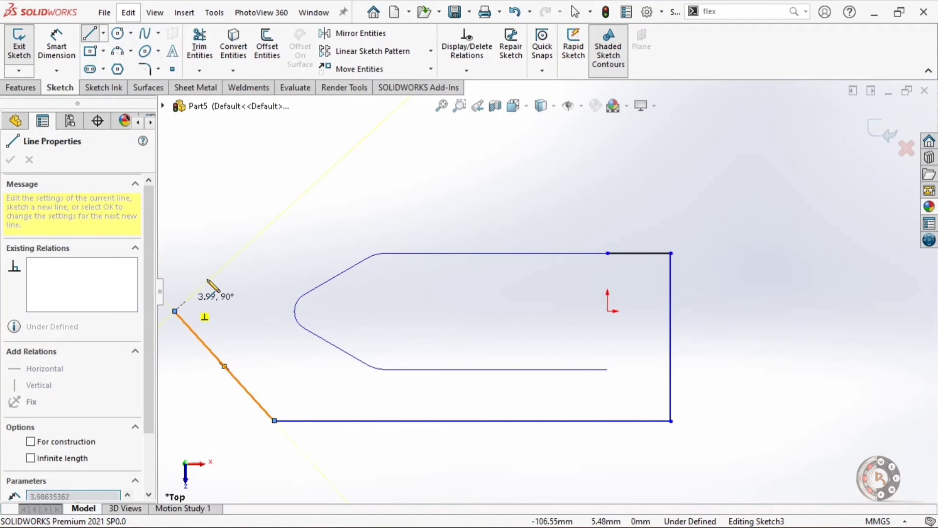
left_click(274, 193)
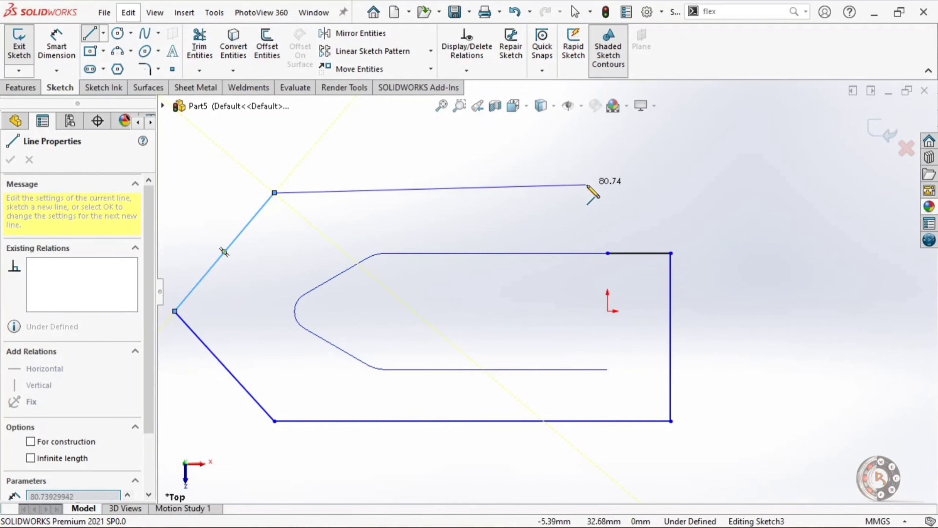
left_click(608, 192)
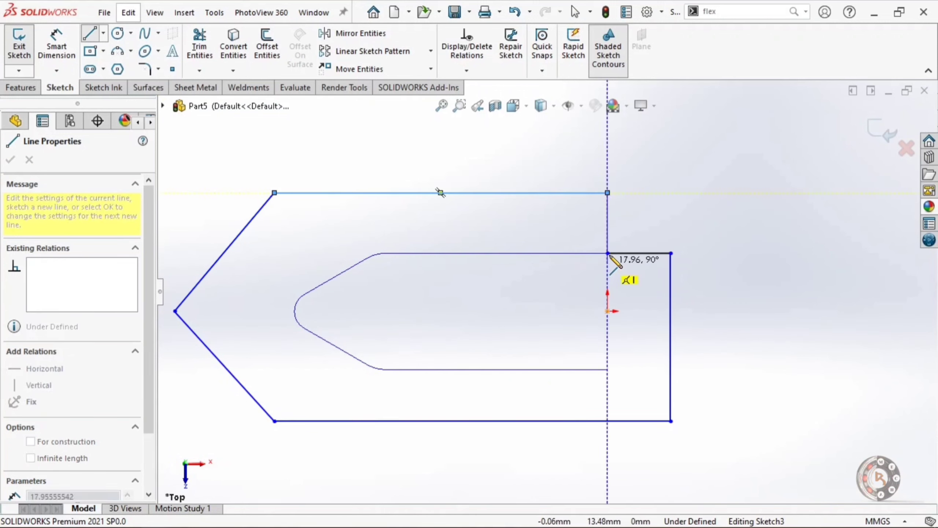
key("Escape")
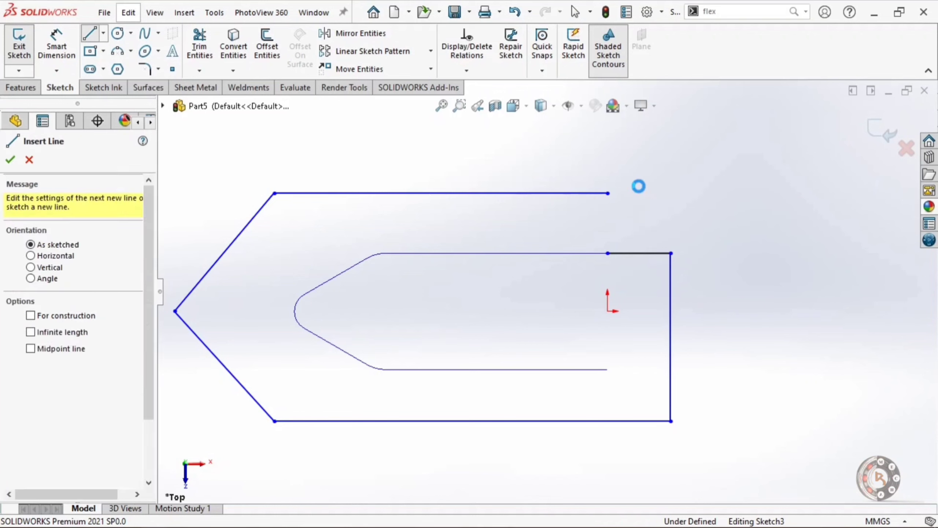
key("Escape")
Step: Fit and zoom the view to frame the whole outline
key("f")
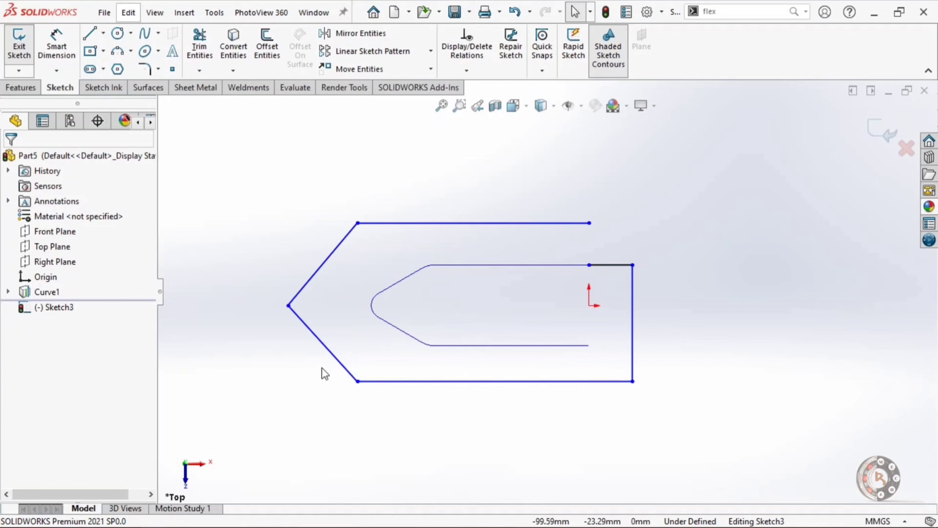
key("z")
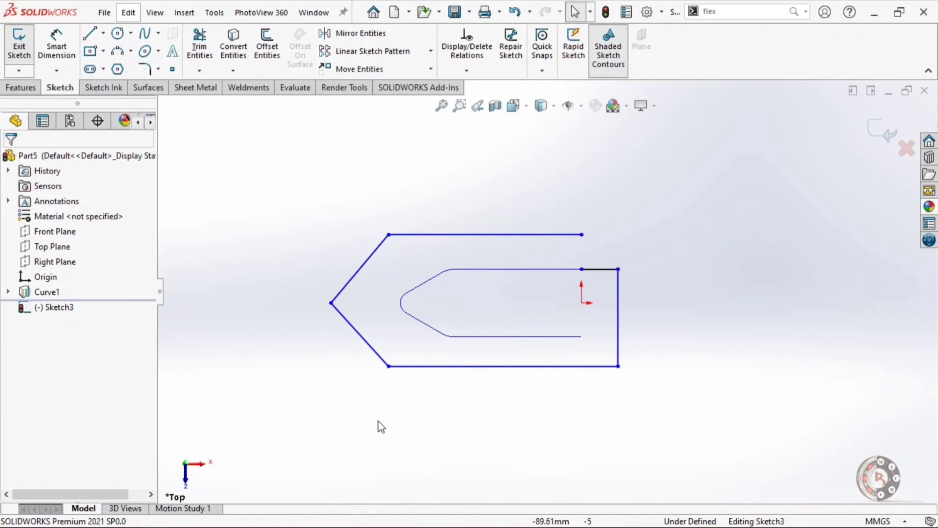
scroll(369, 368, "down", 1)
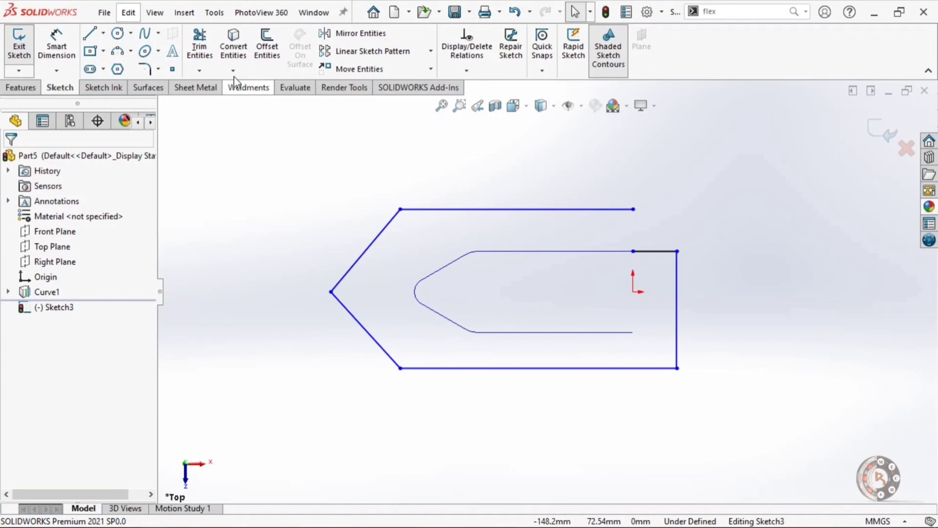
left_click(64, 41)
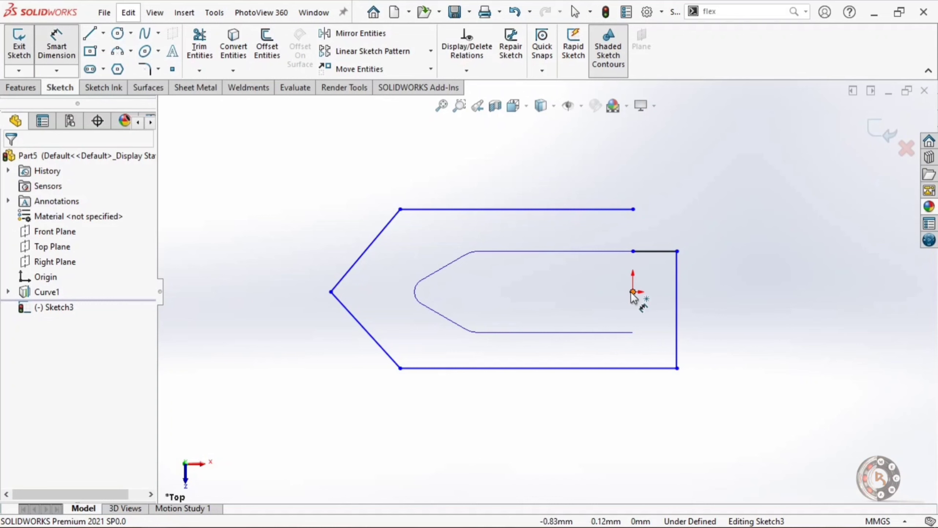
Step: Dimension the endpoint 15 mm above the origin and the bottom line 20 mm below it
scroll(638, 281, "down", 2)
left_click(617, 243)
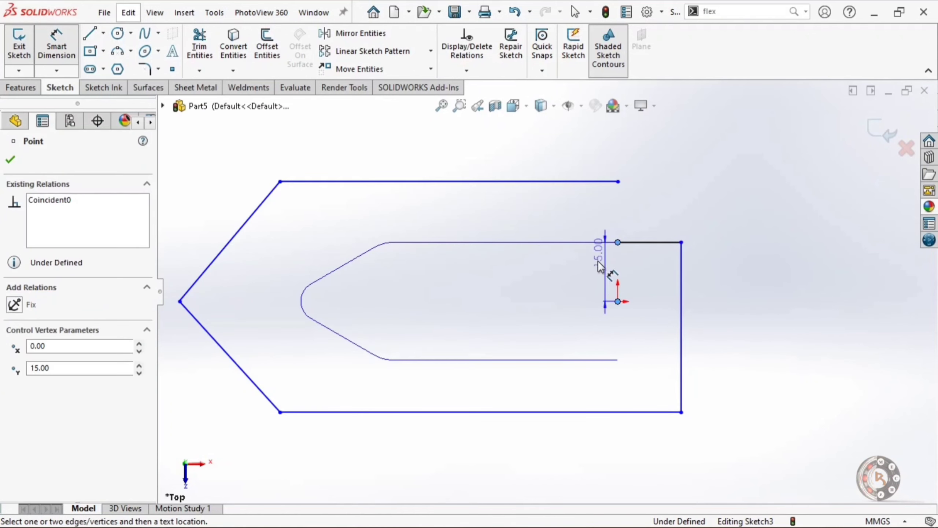
left_click(618, 301)
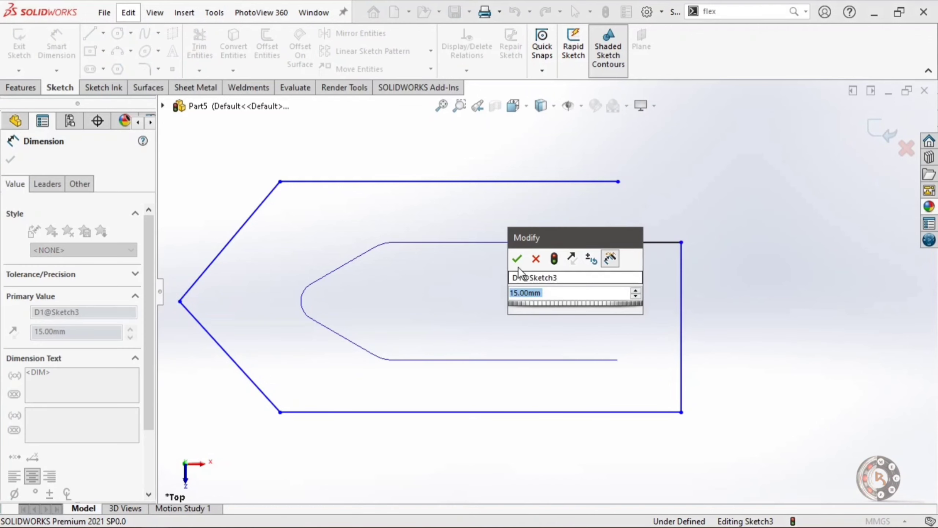
left_click(518, 266)
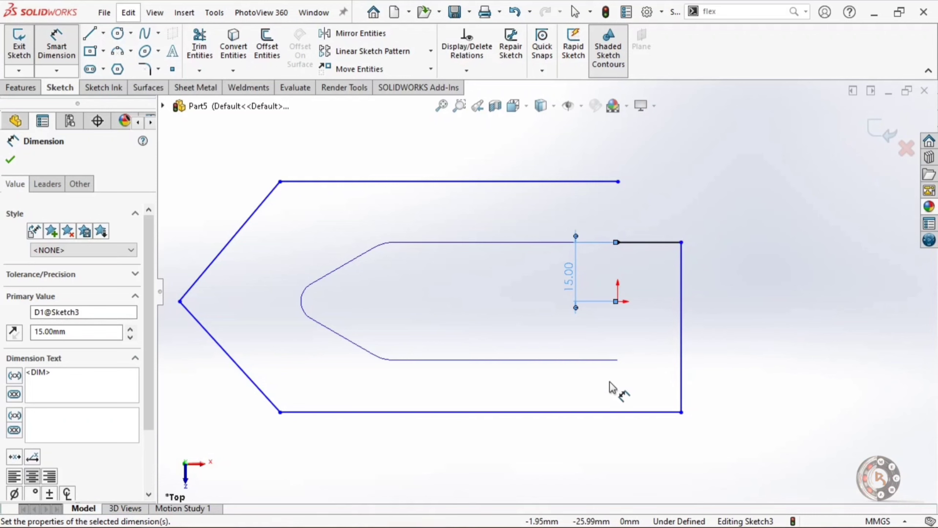
left_click(617, 302)
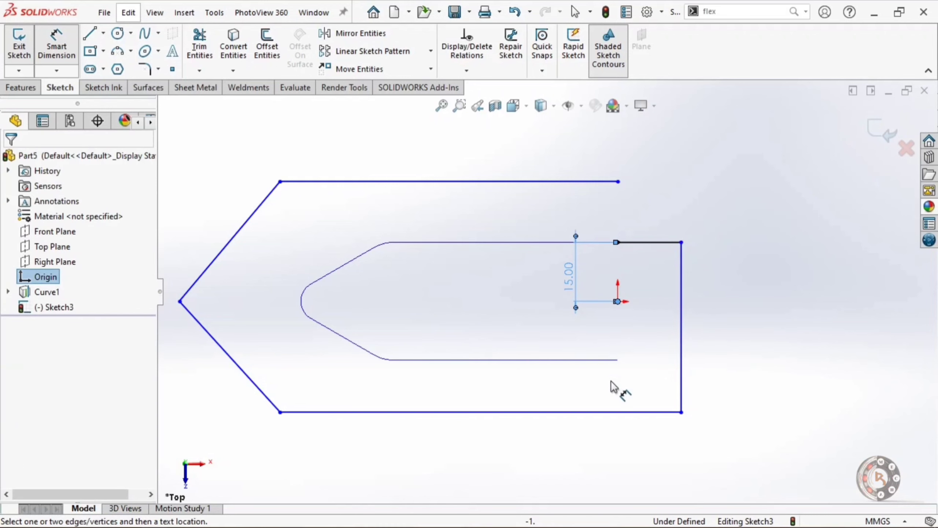
left_click(606, 412)
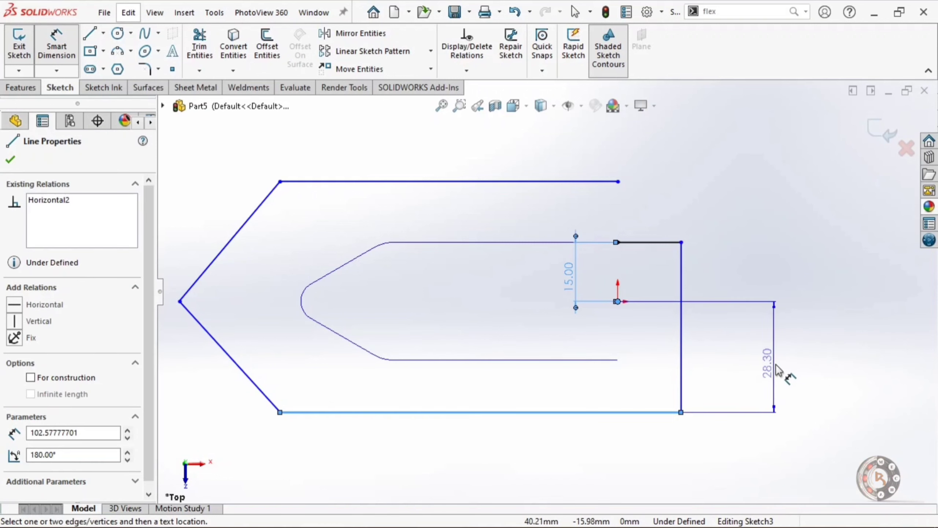
left_click(779, 370)
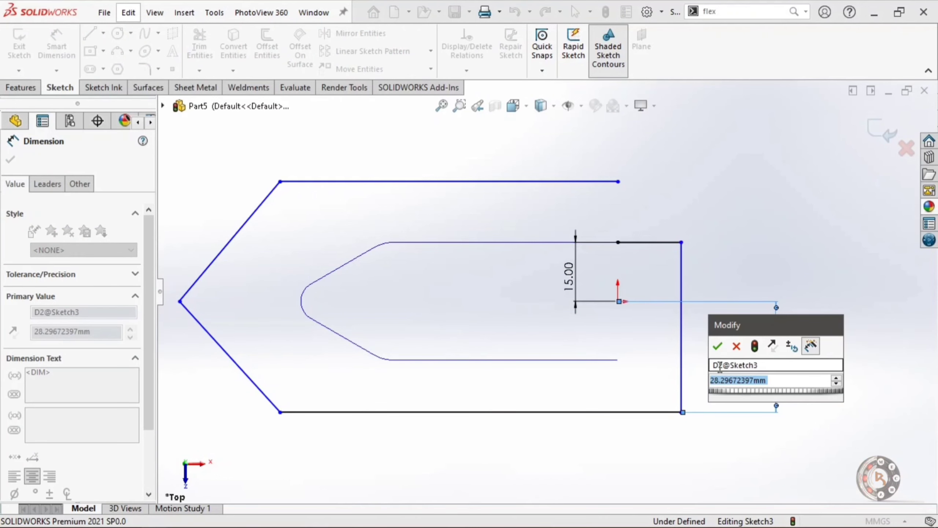
type("20")
key("Return")
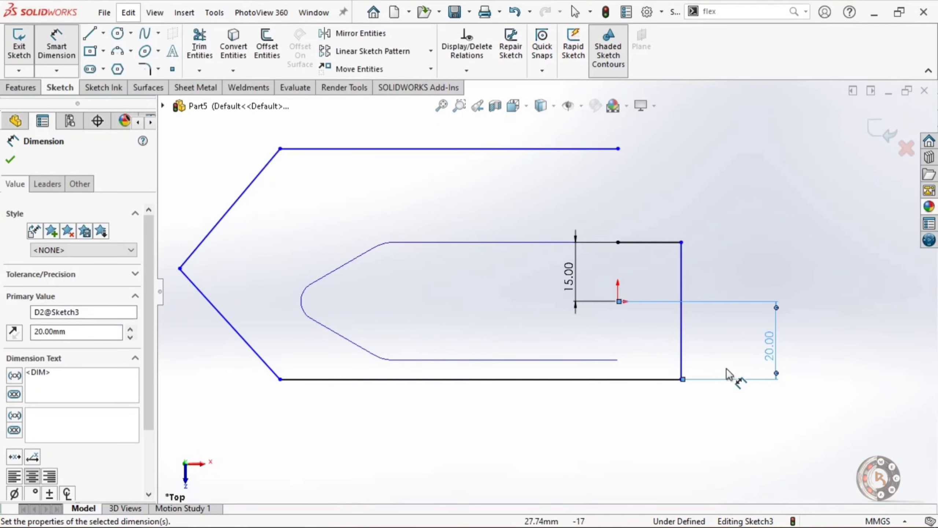
key("Escape")
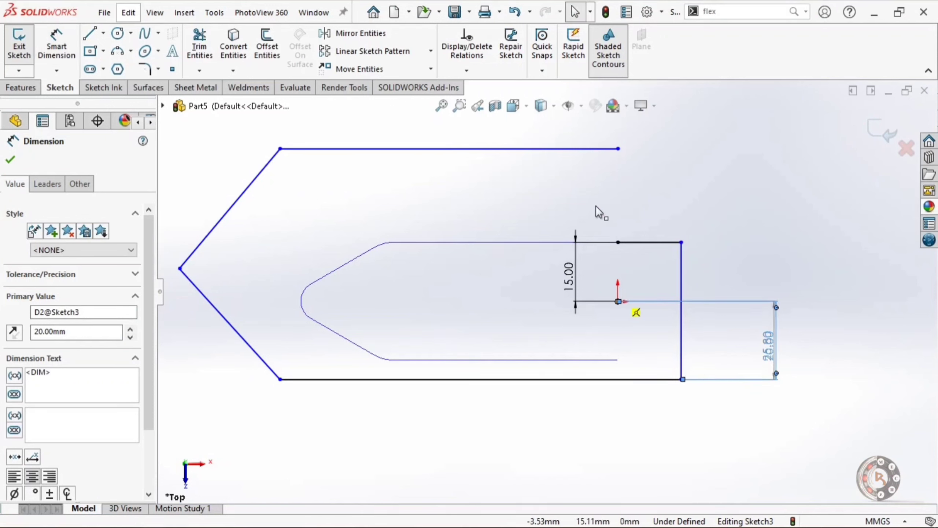
Step: Dimension the top line 20 mm from the origin
left_click(614, 148)
key("Escape")
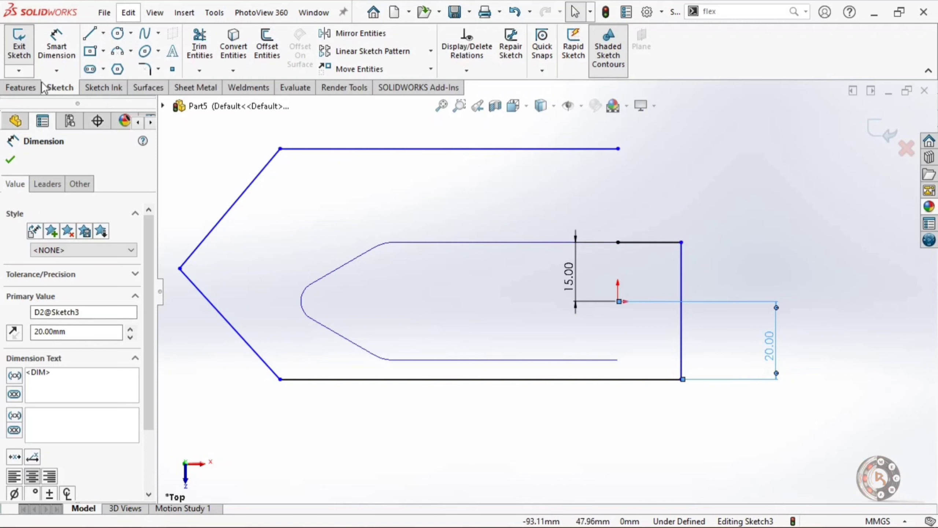
left_click(56, 43)
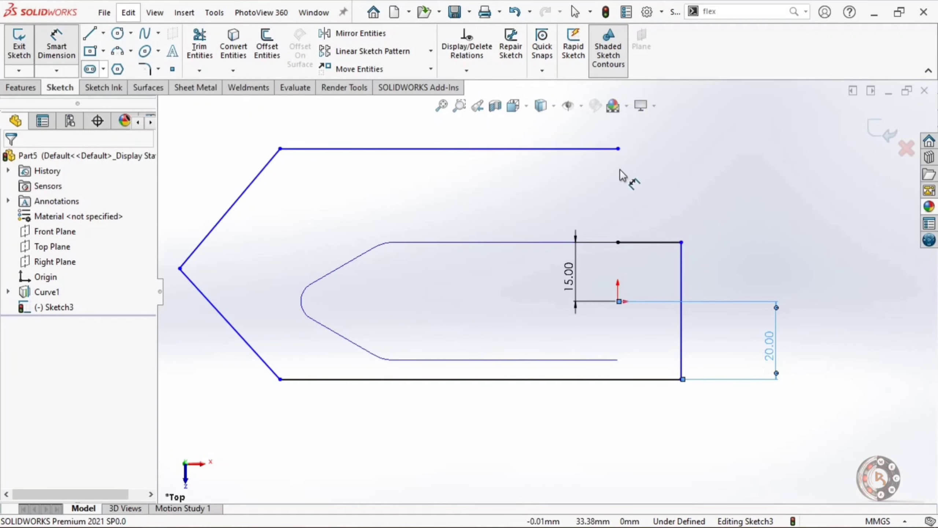
left_click(612, 151)
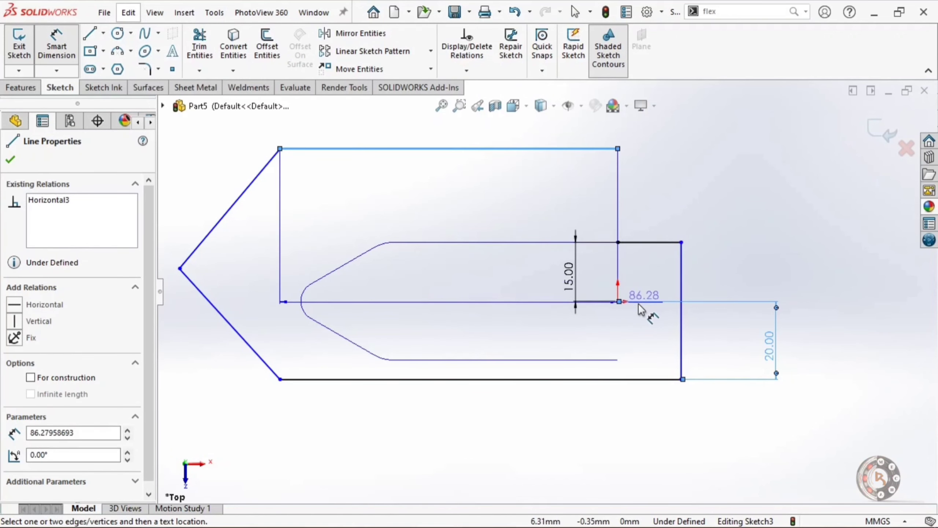
left_click(620, 301)
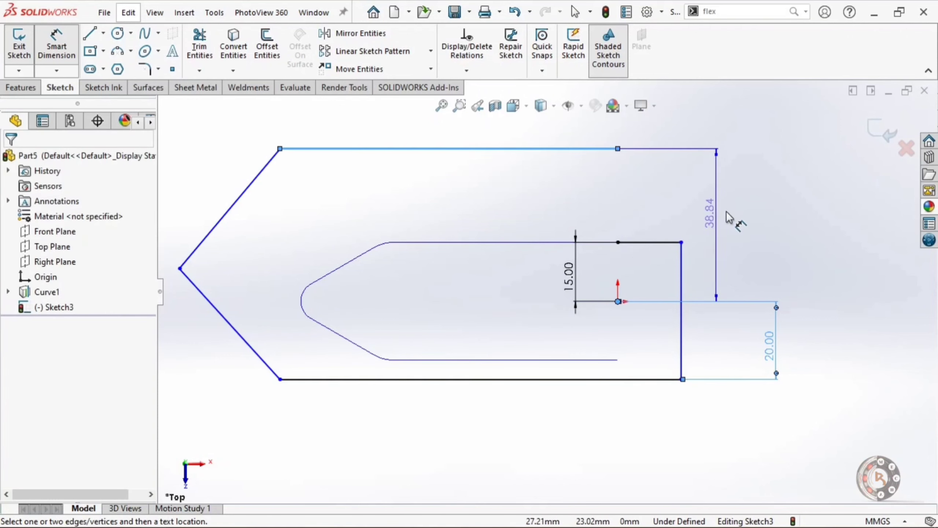
left_click(744, 224)
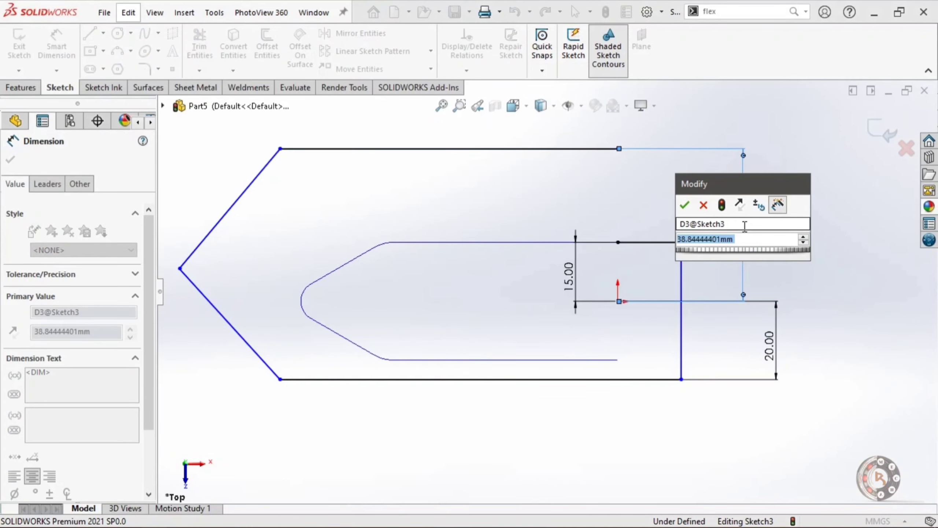
type("20")
key("Return")
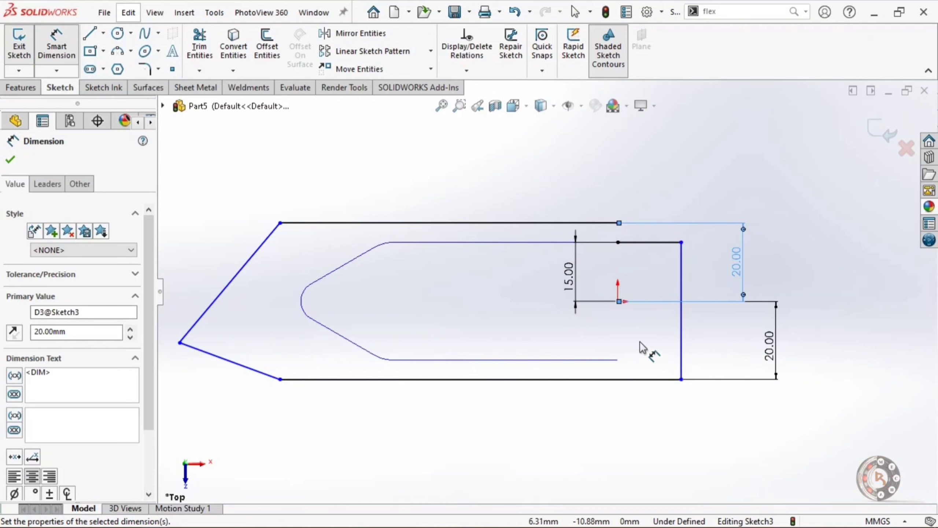
Step: Add the horizontal gap dimension to the right line, entering 16.3
left_click(617, 302)
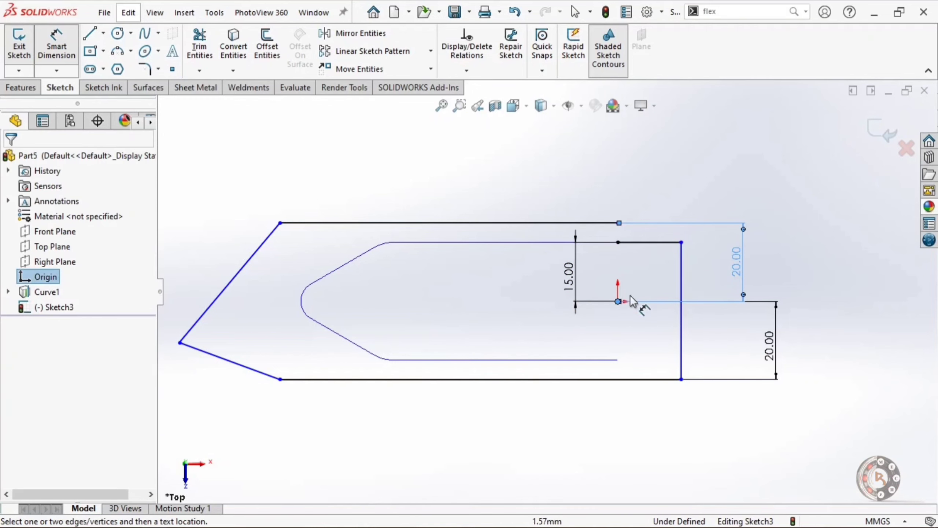
left_click(681, 283)
left_click(657, 166)
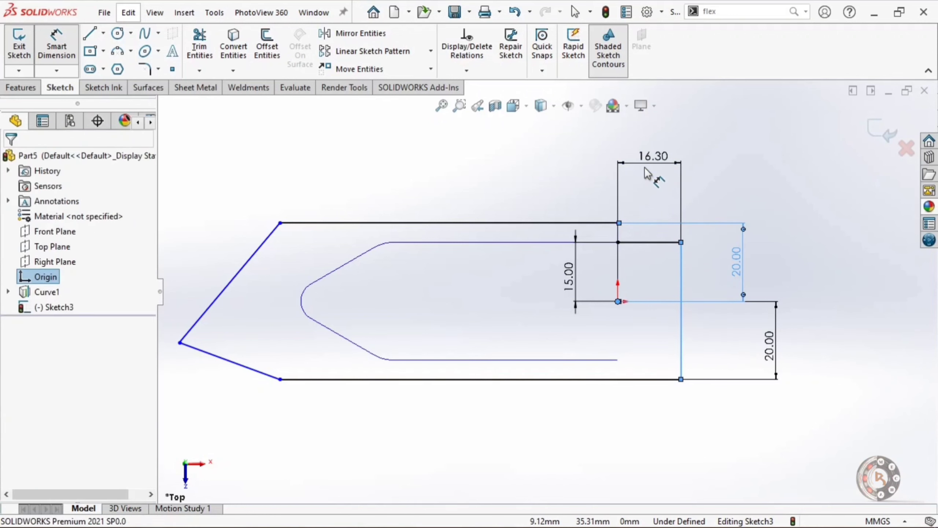
type("16.3")
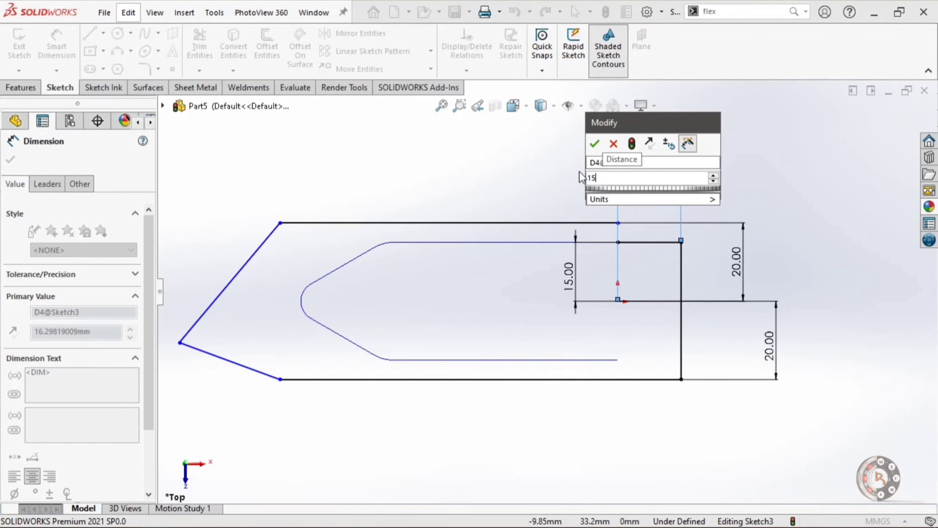
key("Return")
key("Return")
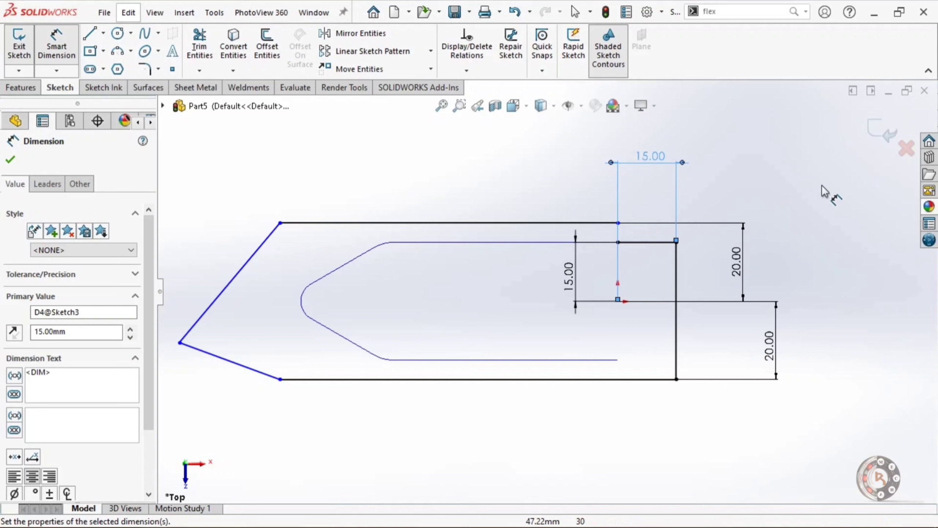
scroll(539, 291, "up", 2)
scroll(551, 298, "up", 2)
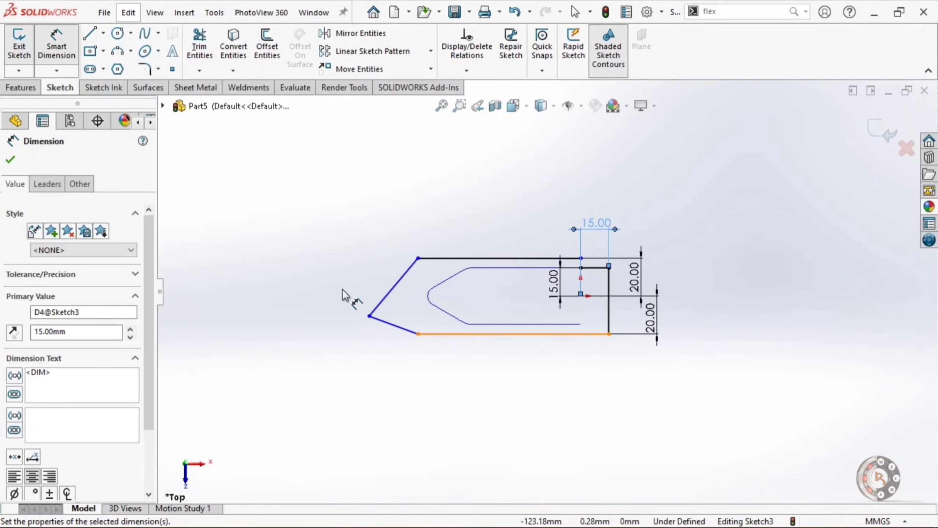
scroll(340, 293, "down", 2)
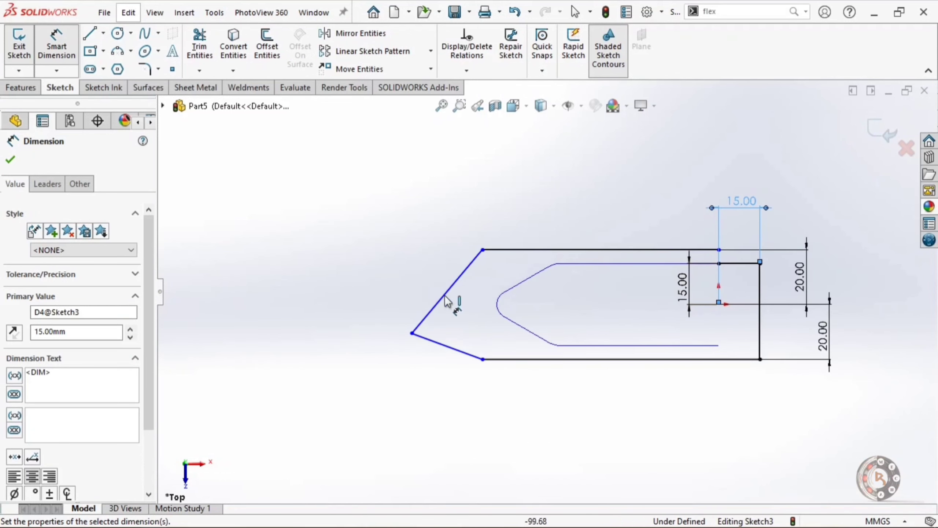
key("Escape")
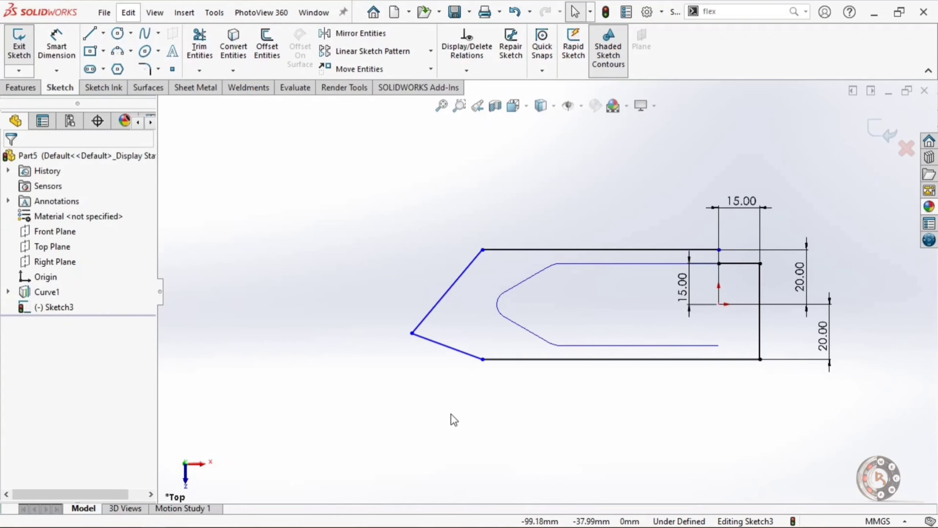
Step: Add a Horizontal relation between Sketch3's left tip vertex and the origin
left_click(412, 333)
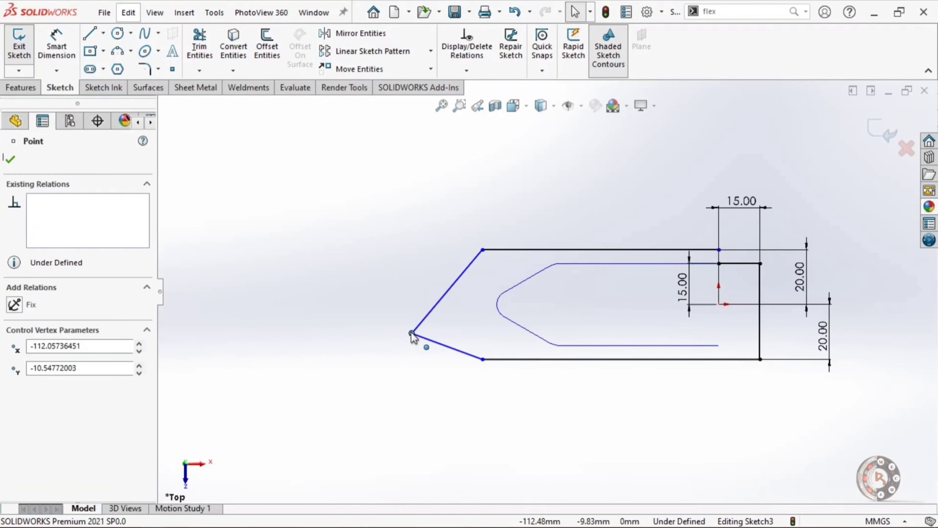
left_click(720, 304, "ctrl")
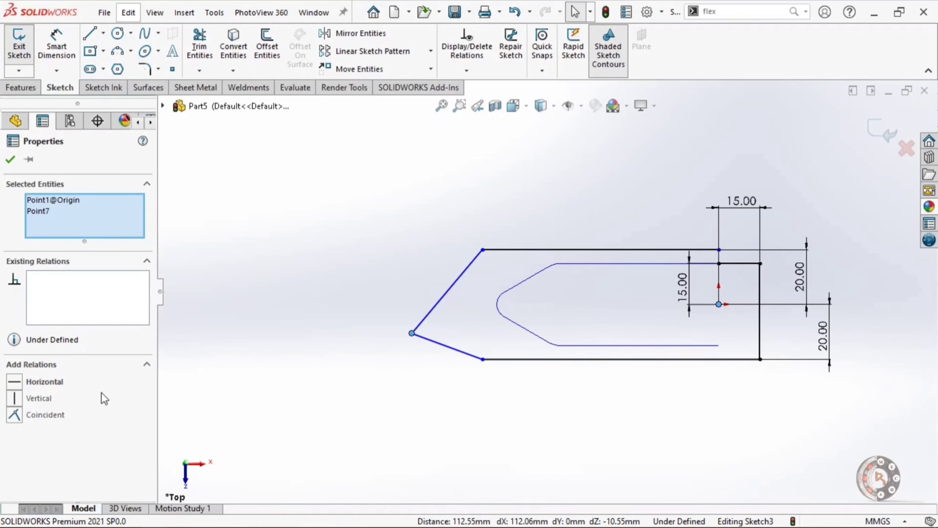
left_click(16, 385)
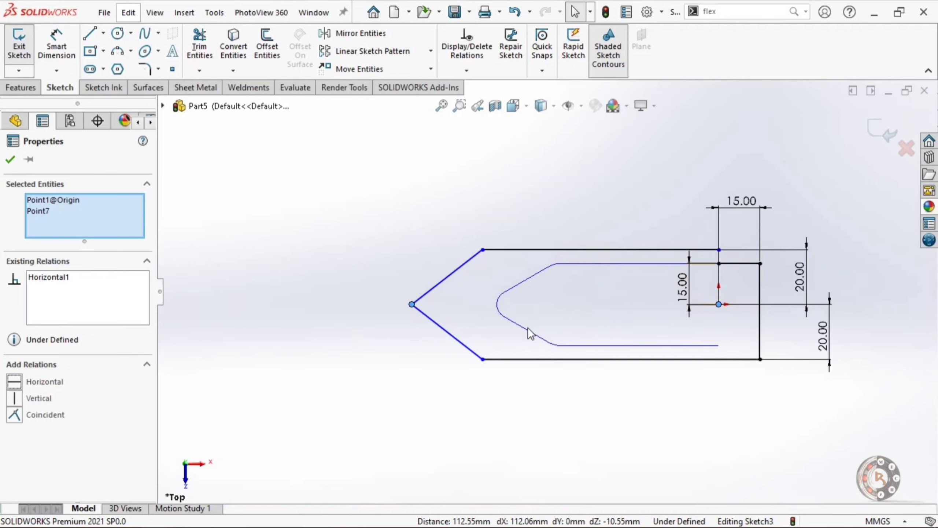
key("Escape")
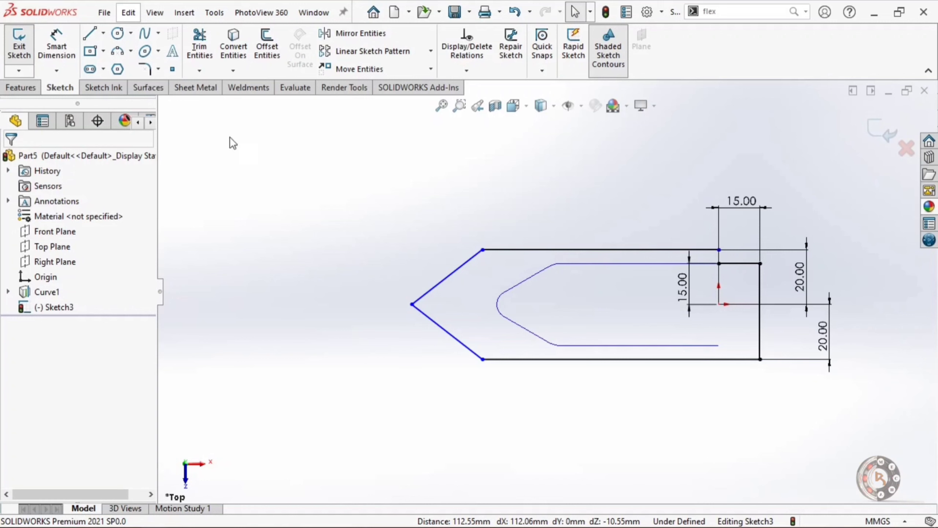
Step: Round the pointed tip and the upper and lower left corners with 5 mm sketch fillets
left_click(145, 74)
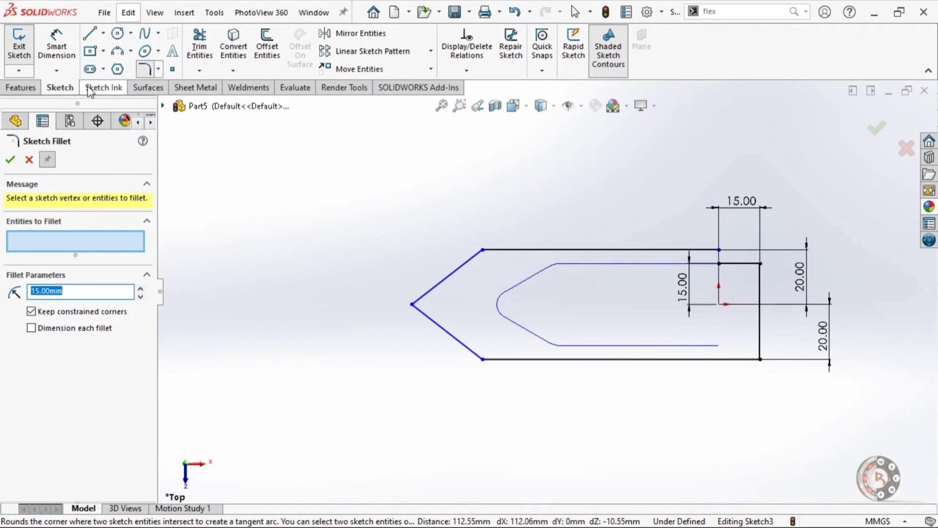
left_click(428, 316)
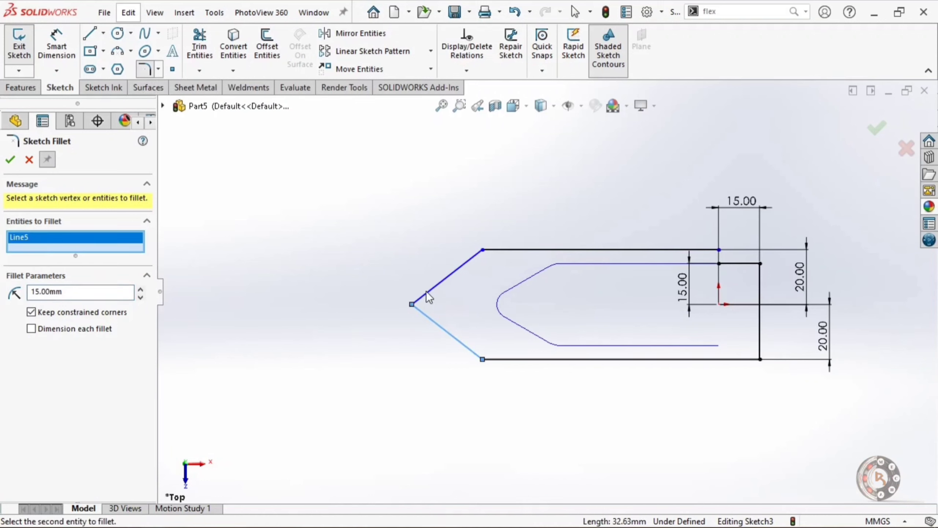
left_click(428, 298)
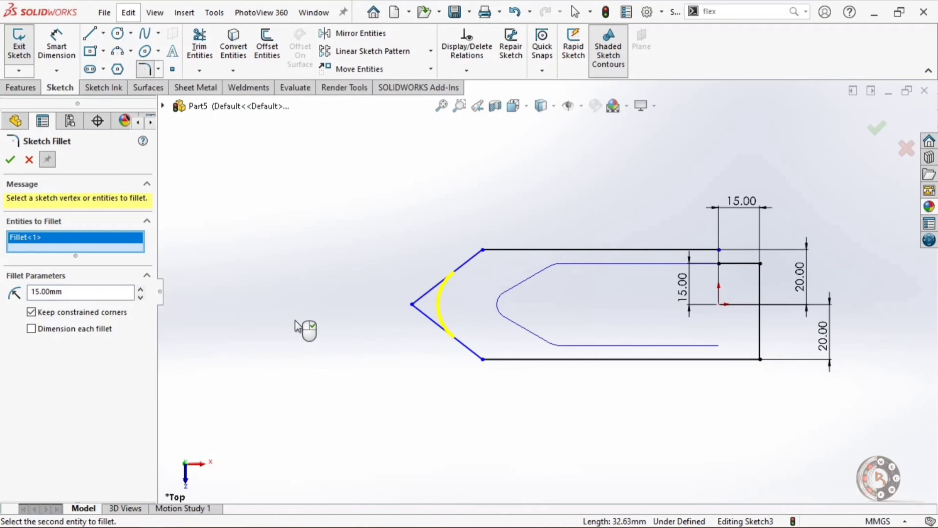
double_click(26, 292)
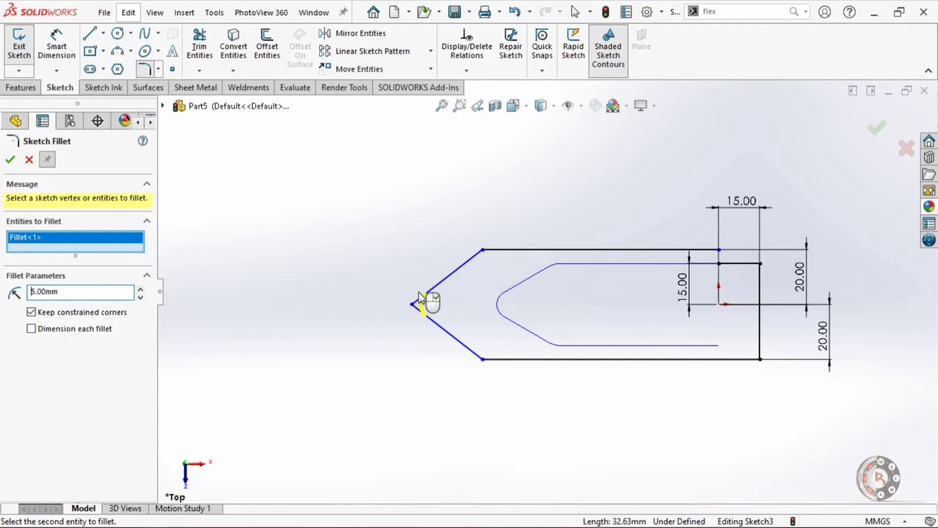
scroll(503, 245, "down", 2)
left_click(466, 271)
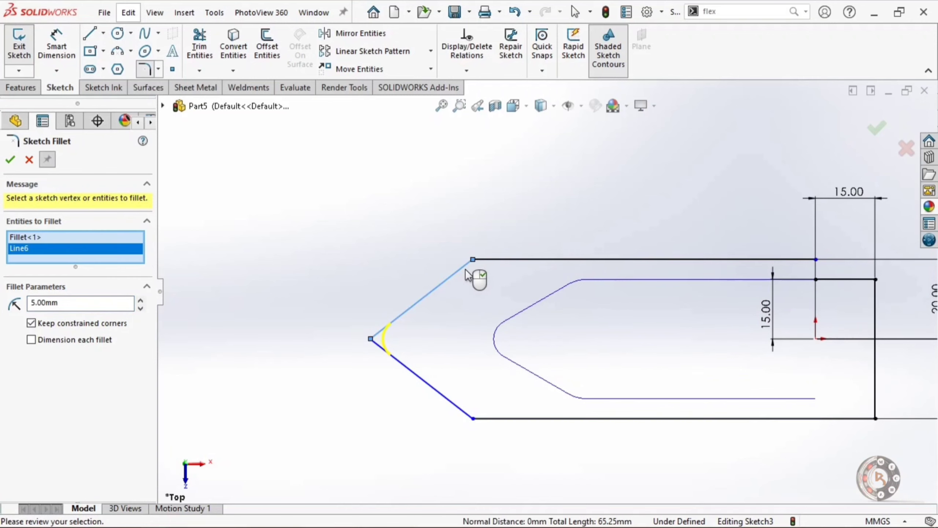
left_click(503, 263)
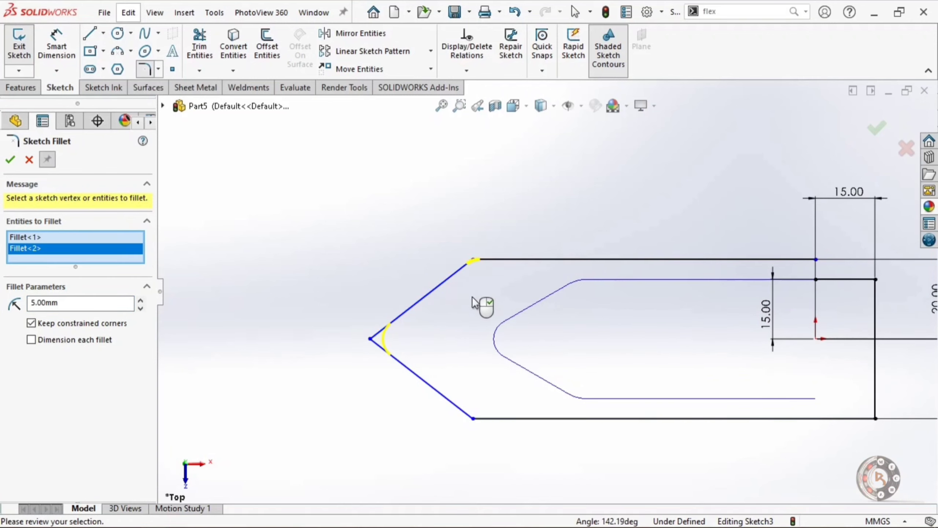
left_click(456, 403)
left_click(494, 418)
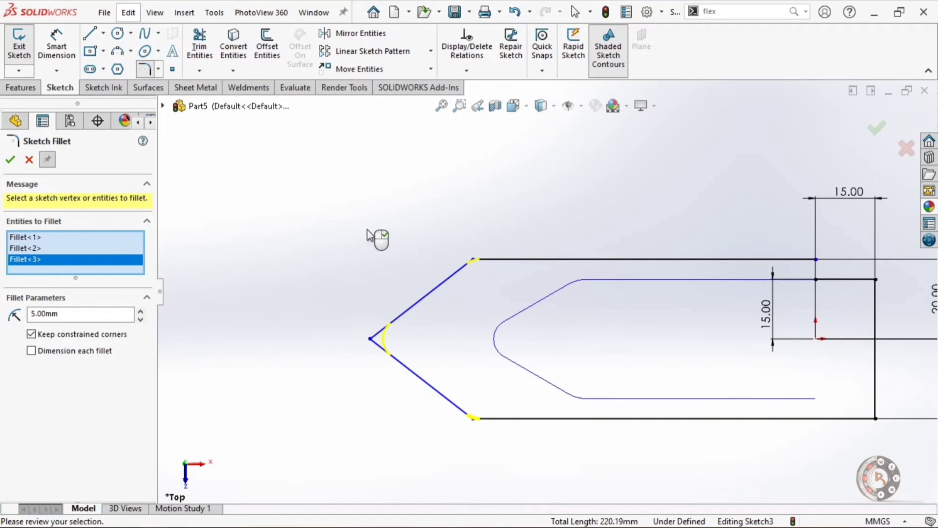
scroll(342, 234, "up", 1)
scroll(751, 288, "down", 1)
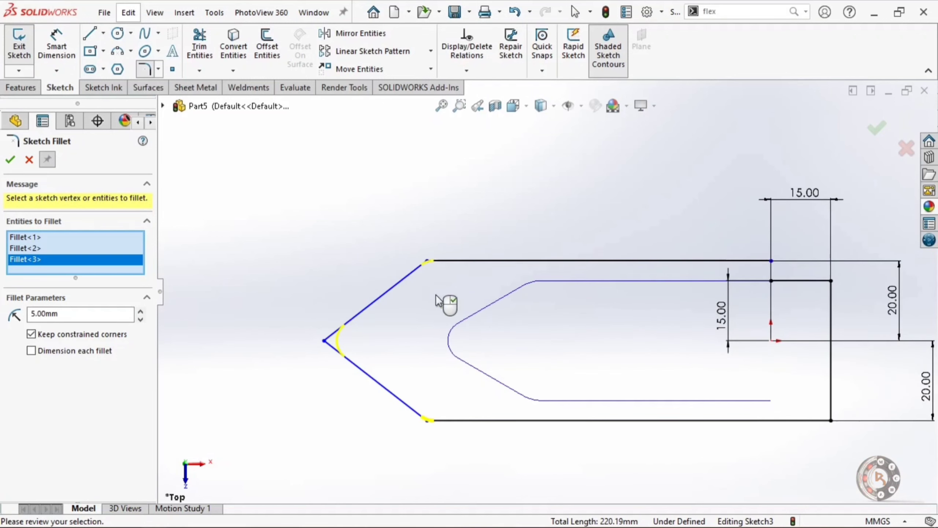
left_click(17, 163)
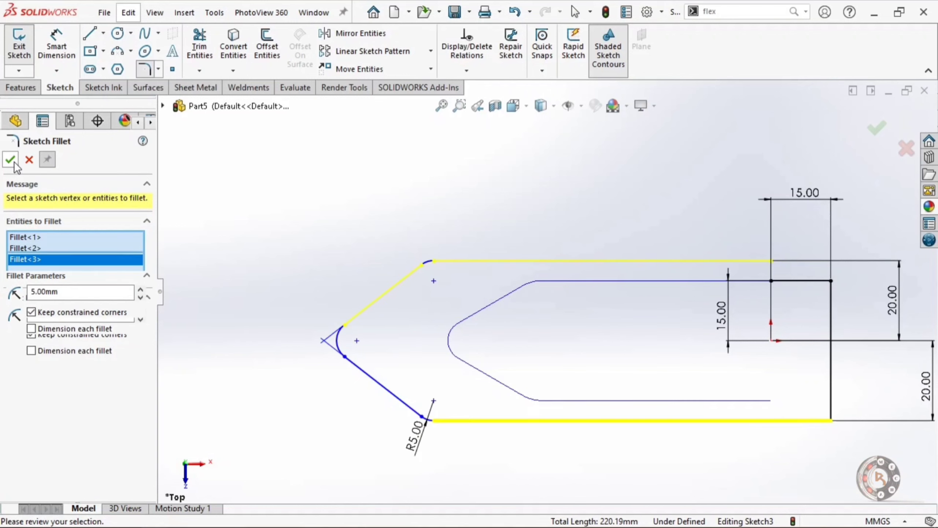
left_click(17, 163)
scroll(403, 278, "up", 1)
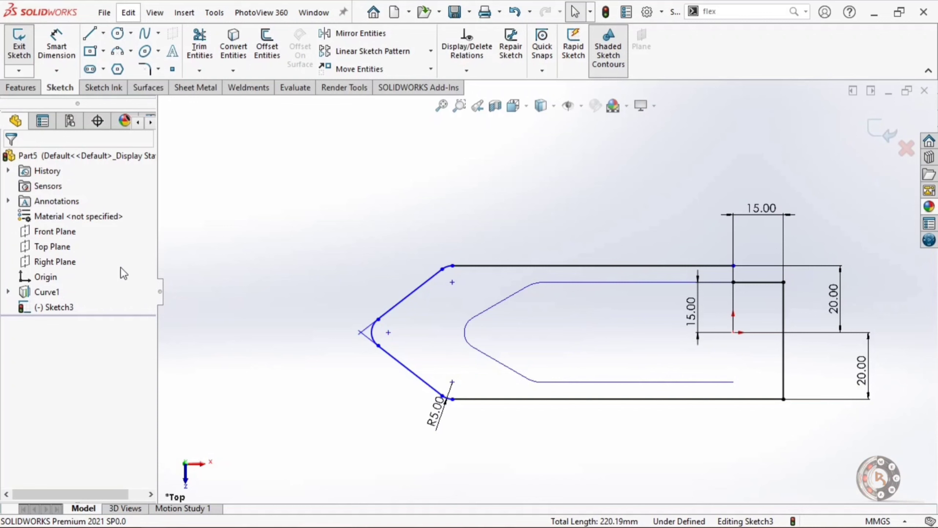
Step: Add 5 mm fillets to the upper-right and lower-right corners of the outline
left_click(145, 71)
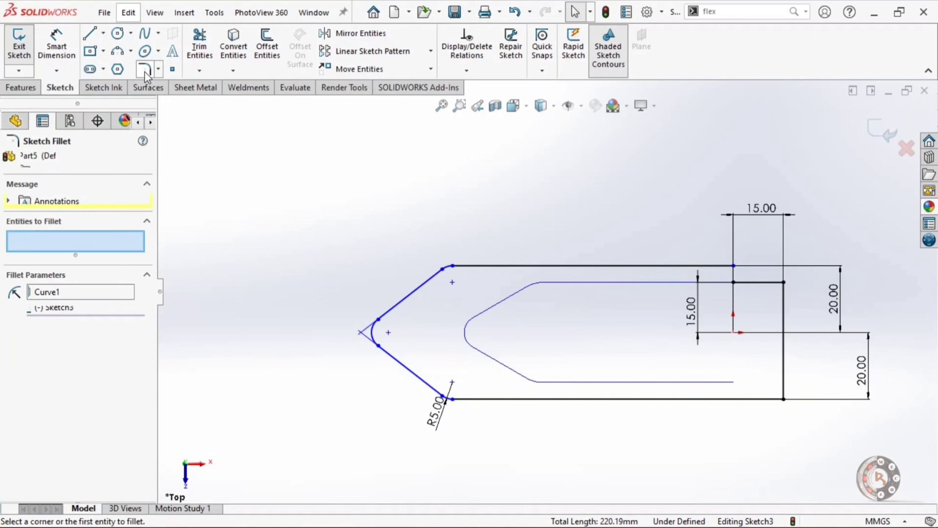
left_click(776, 284)
left_click(784, 298)
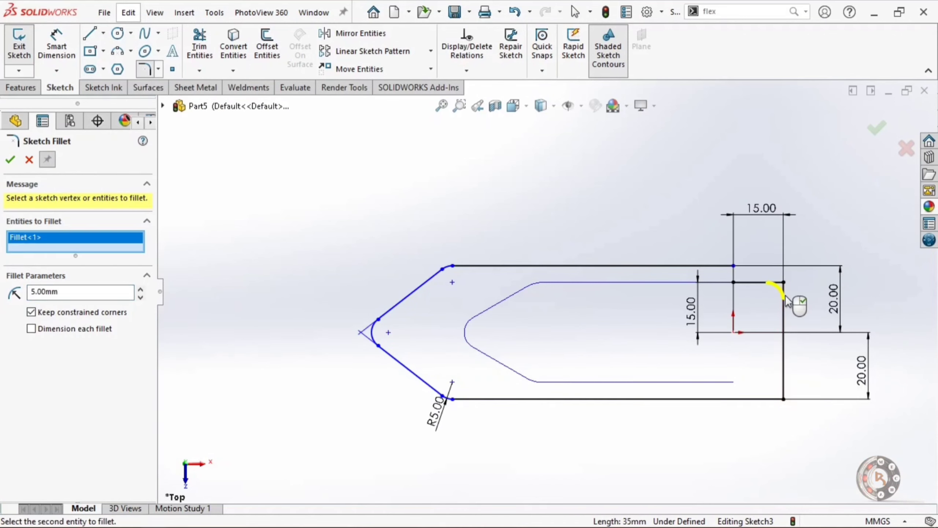
left_click(784, 369)
left_click(766, 400)
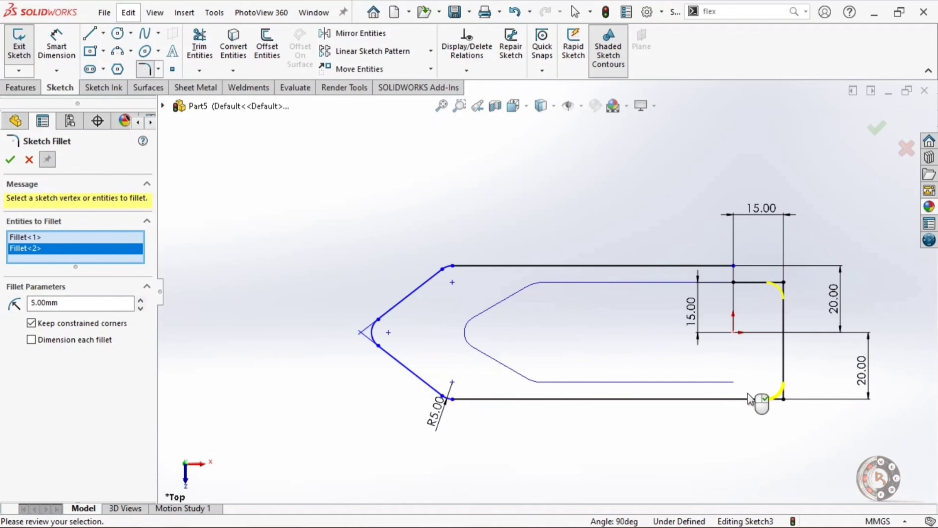
left_click(15, 162)
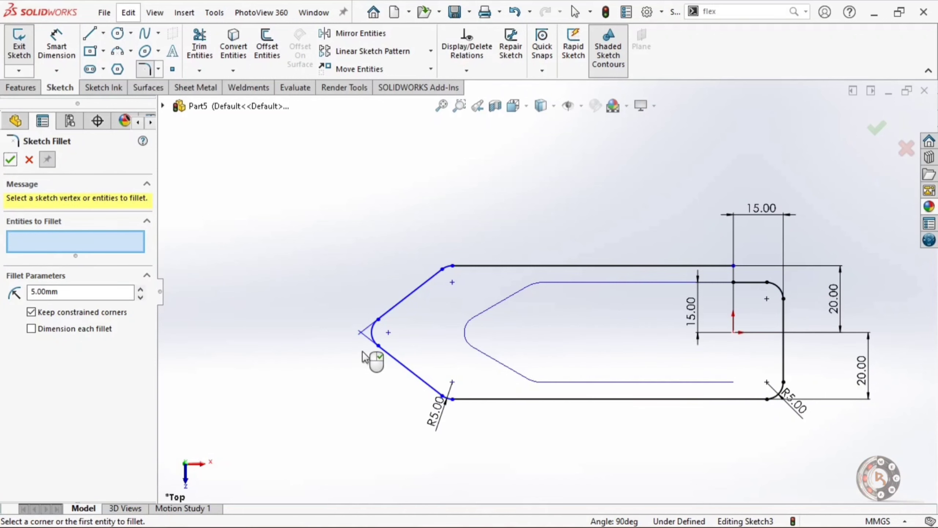
Step: Begin a Smart Dimension from the tip arc's centre to the origin
left_click(56, 44)
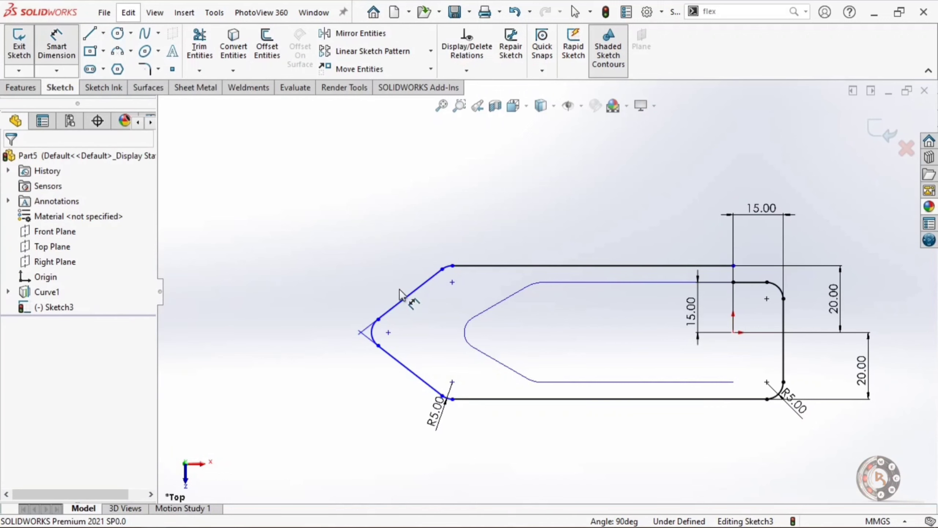
left_click(388, 333)
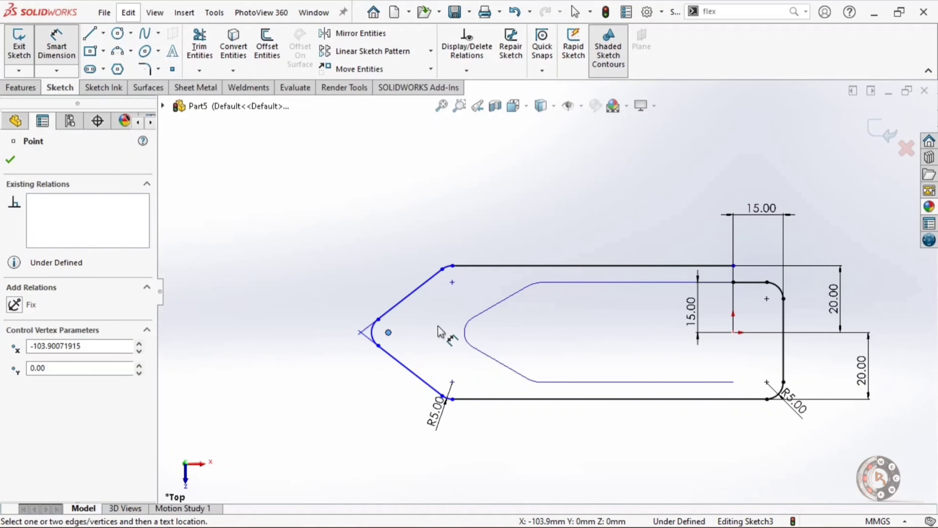
left_click(733, 334)
Step: Set the tip arc centre's horizontal distance from the origin to 105 mm
left_click(578, 193)
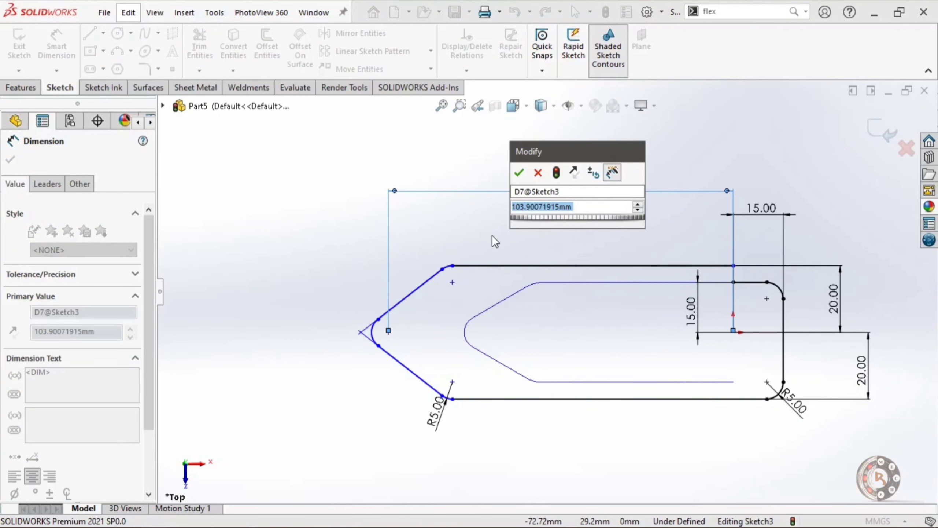
type("1")
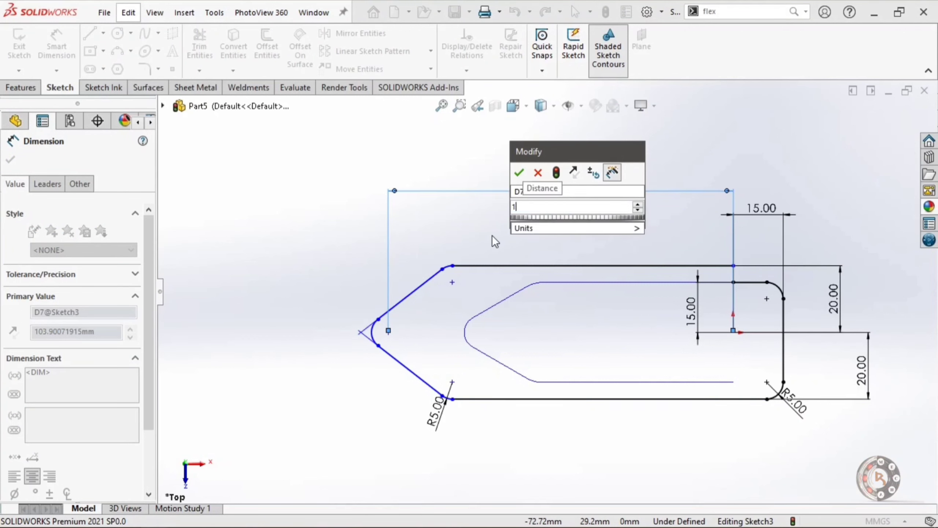
type("05")
key("Return")
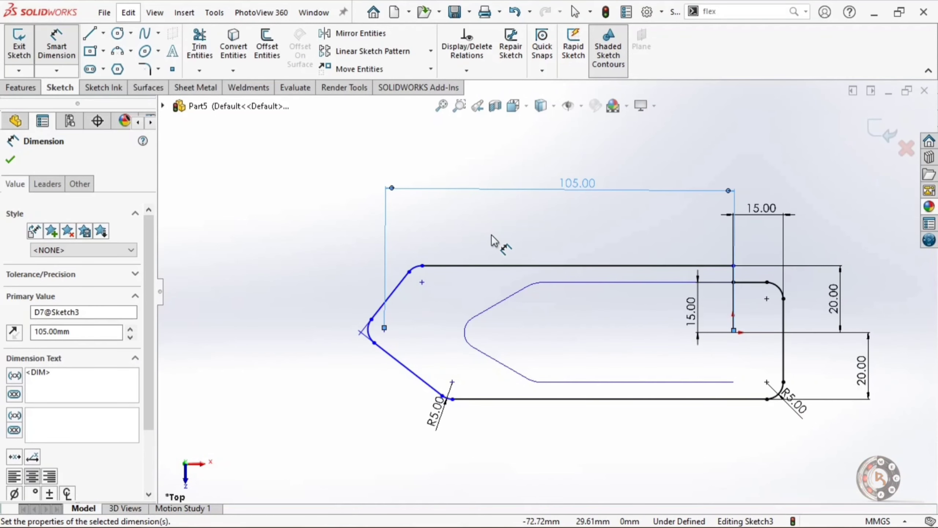
Step: Dimension the angle between the two slanted tip lines as 60°
left_click(390, 298)
left_click(406, 365)
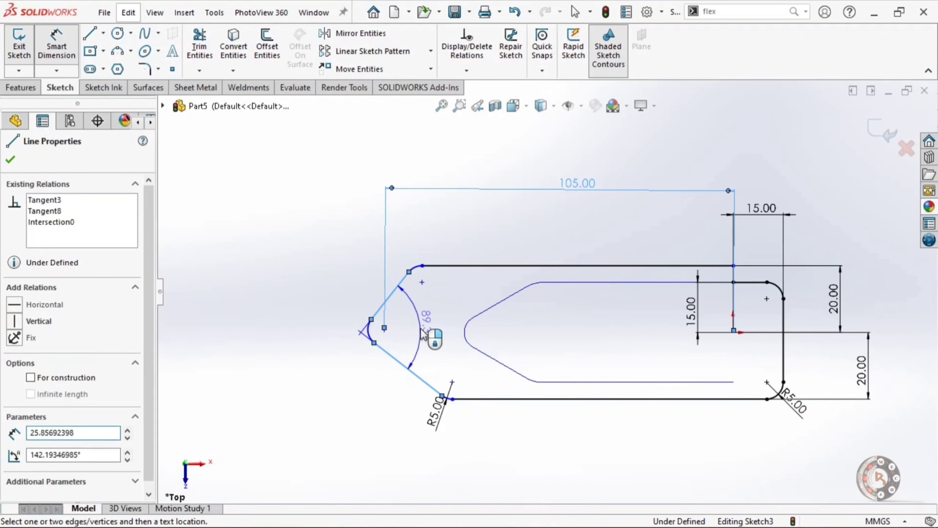
left_click(424, 333)
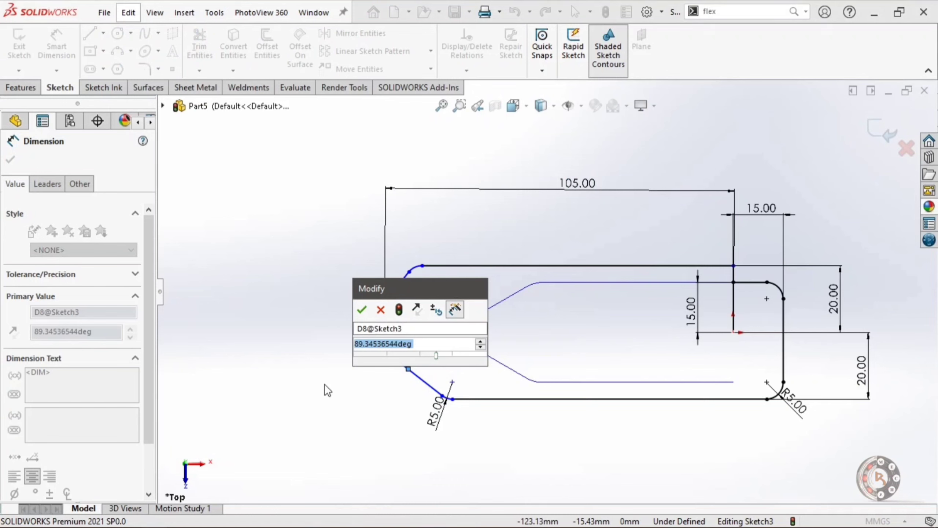
type("60")
key("Return")
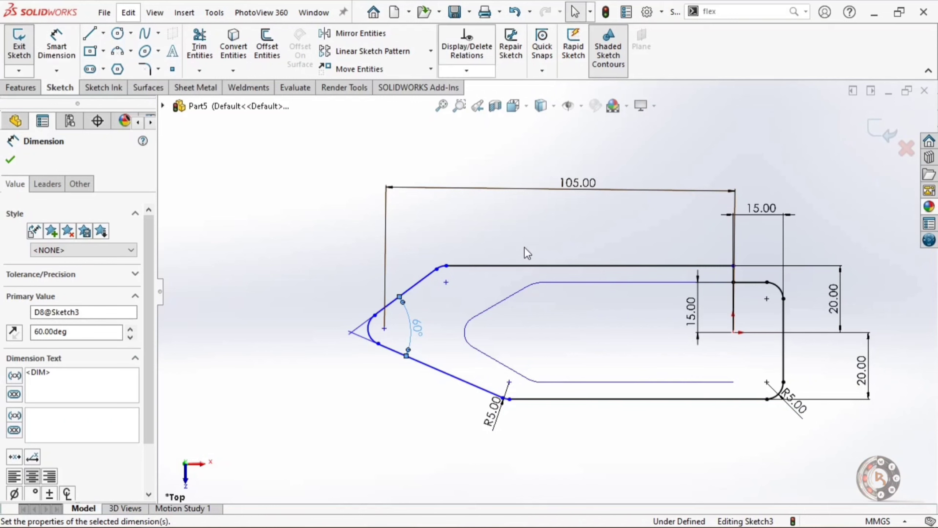
left_click(447, 265)
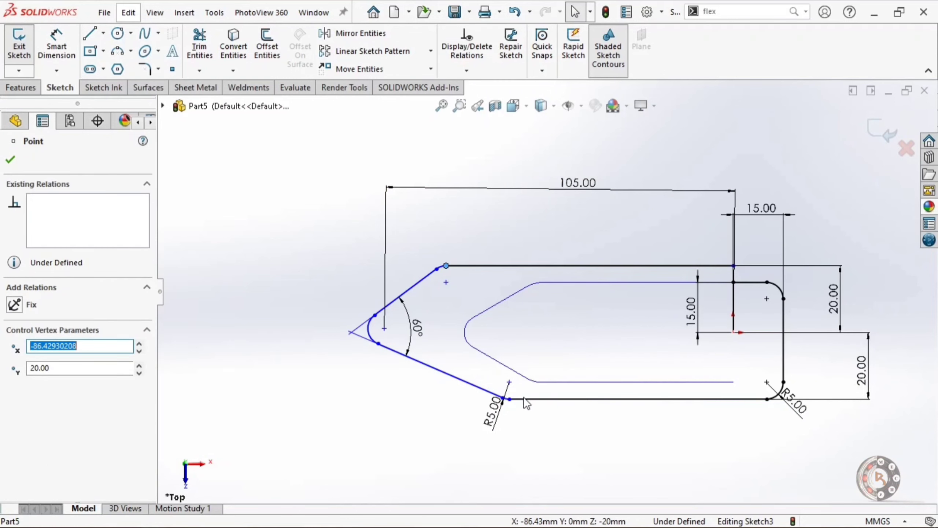
Step: Make the upper and lower angled lines' end points vertical to each other
left_click(509, 400, "ctrl")
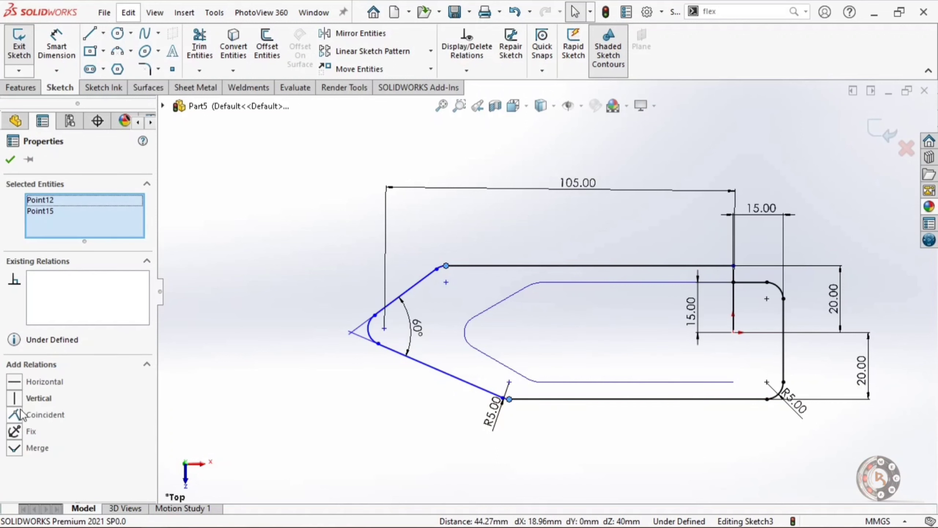
left_click(14, 399)
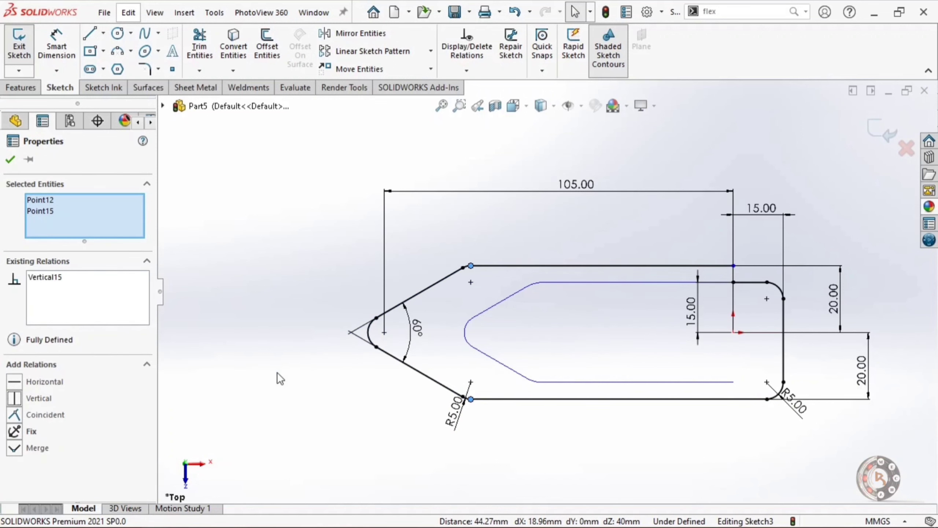
left_click(275, 386)
Step: Align the top-edge point vertically with the origin, fully defining Sketch3
scroll(507, 303, "up", 2)
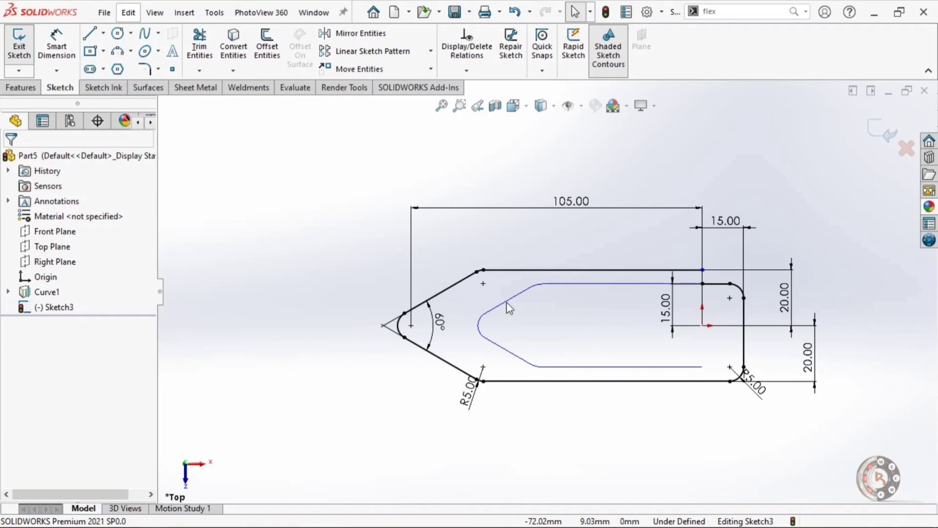
scroll(531, 320, "down", 2)
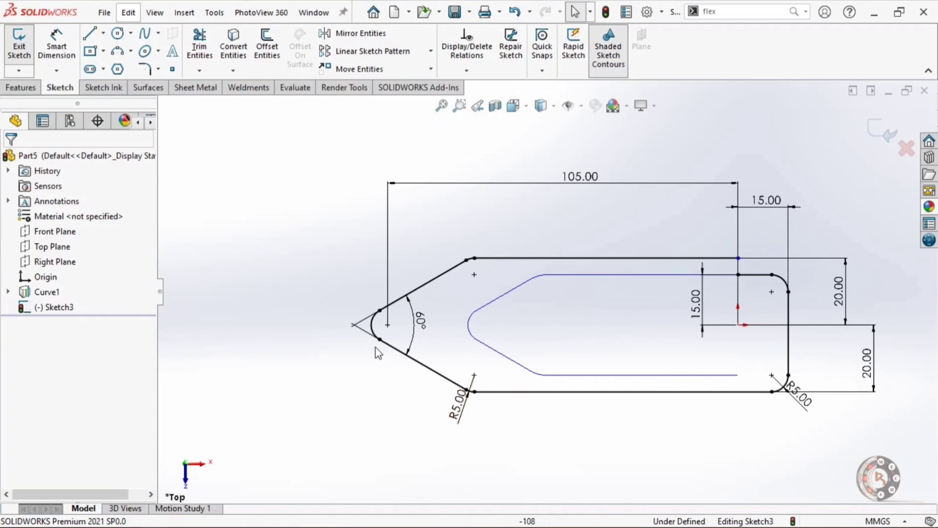
key("z")
scroll(666, 272, "down", 3)
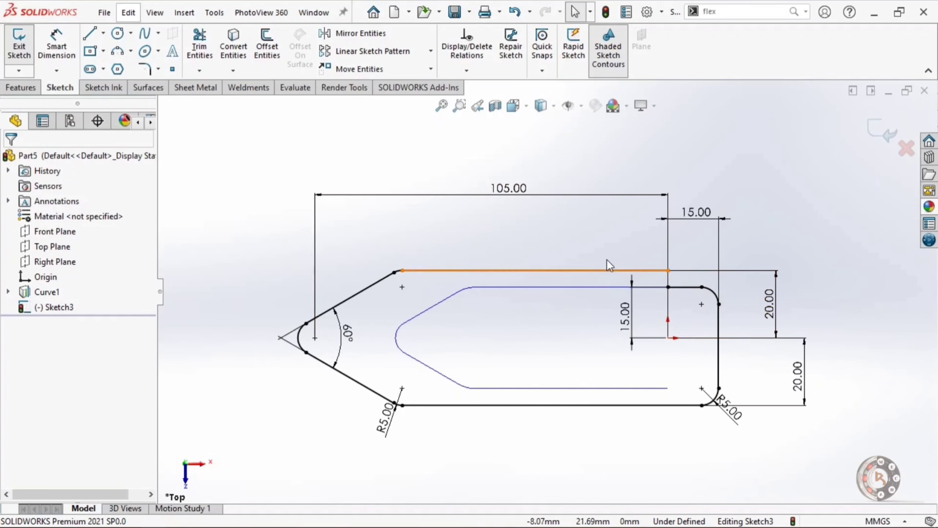
left_click(668, 271)
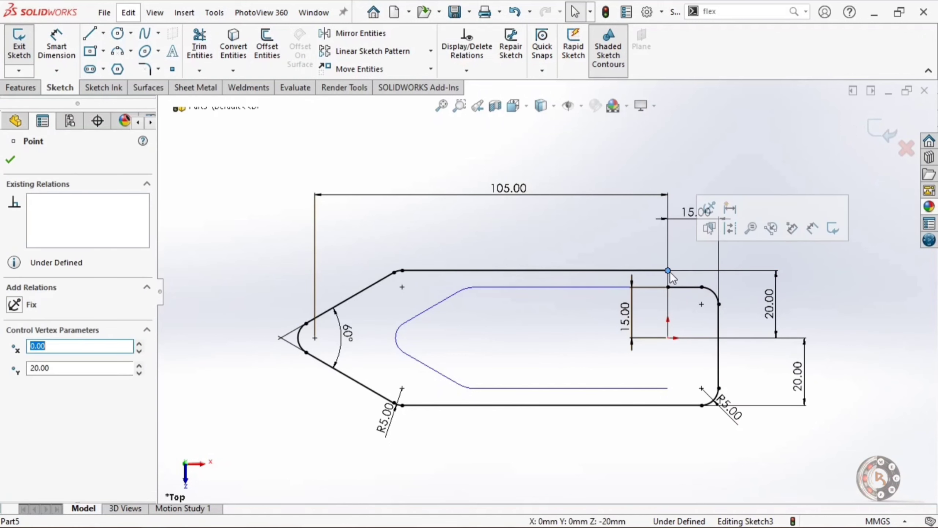
left_click(667, 338, "ctrl")
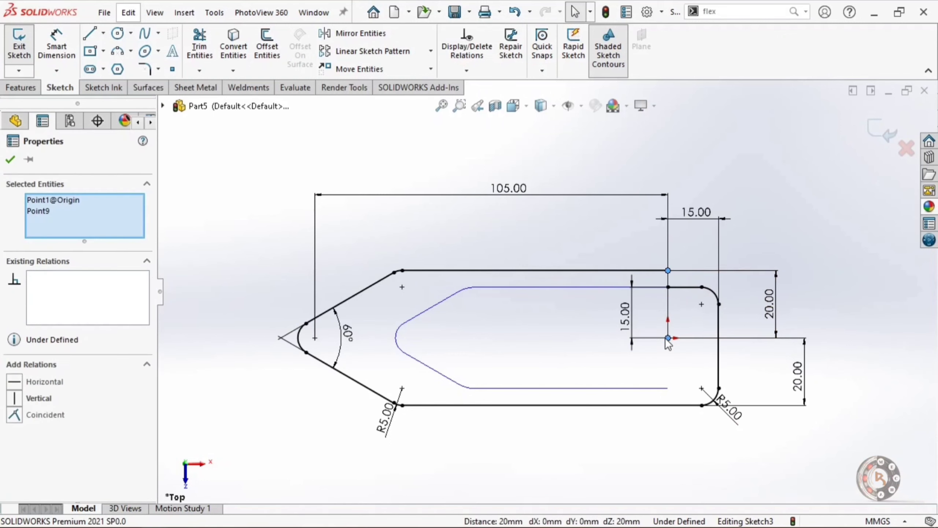
left_click(15, 400)
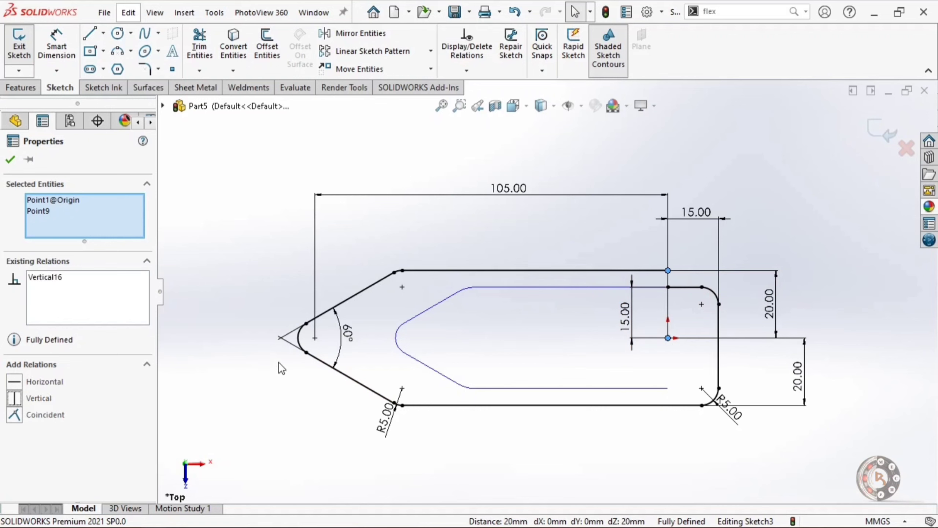
left_click(279, 379)
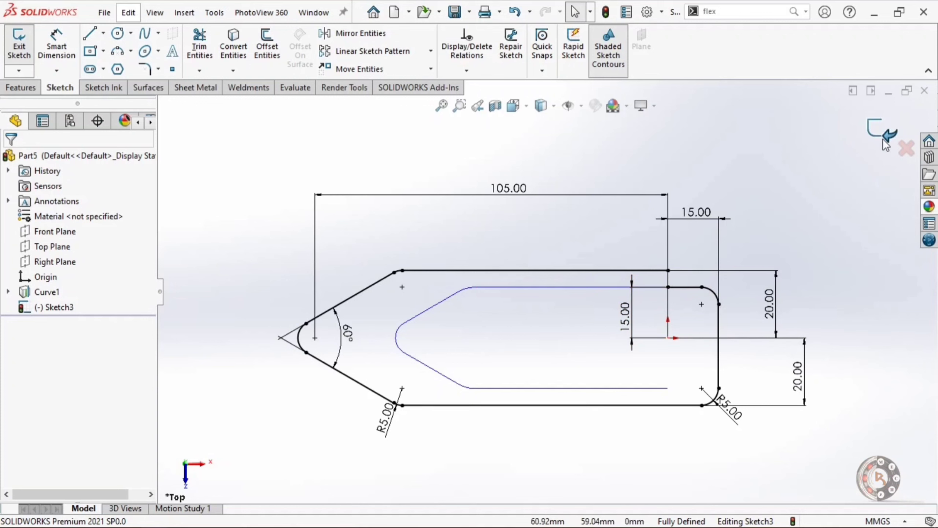
Step: Close Sketch3, view the outline in 3D, and select the Front Plane
left_click(886, 142)
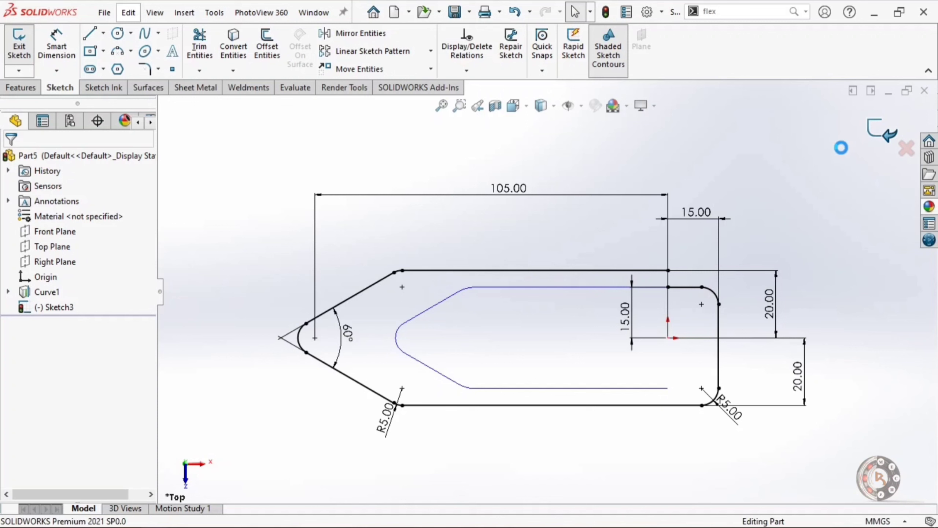
left_click(673, 243)
mouse_move(674, 325)
middle_mouse_down()
mouse_move(668, 212)
mouse_move(687, 142)
mouse_move(380, 325)
middle_mouse_up()
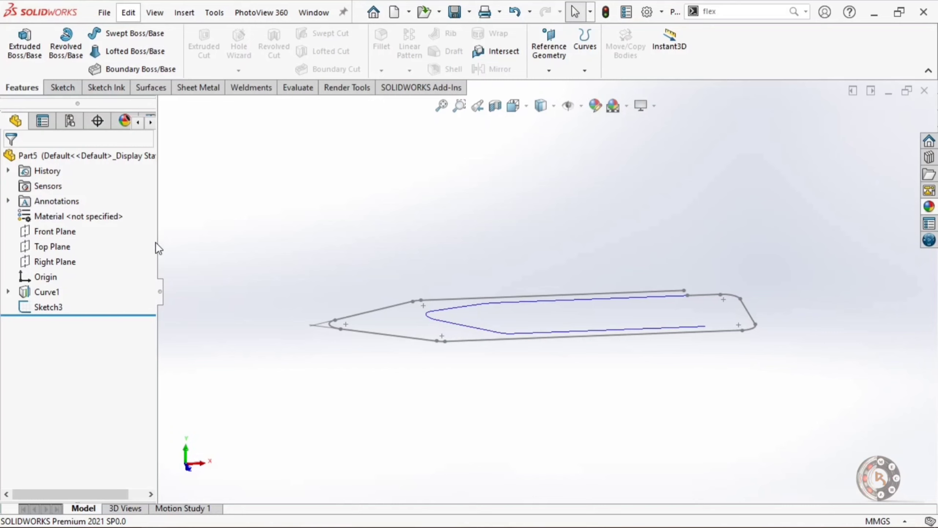
left_click(56, 233)
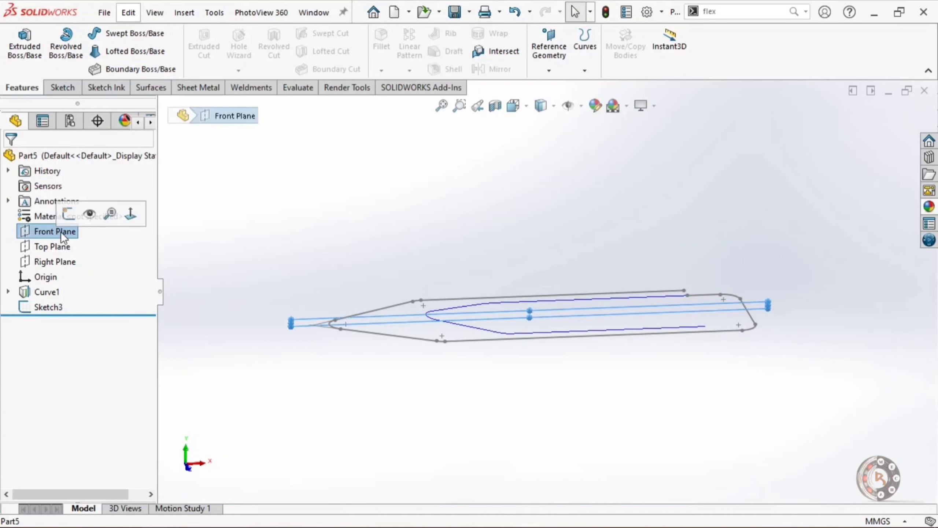
left_click(63, 91)
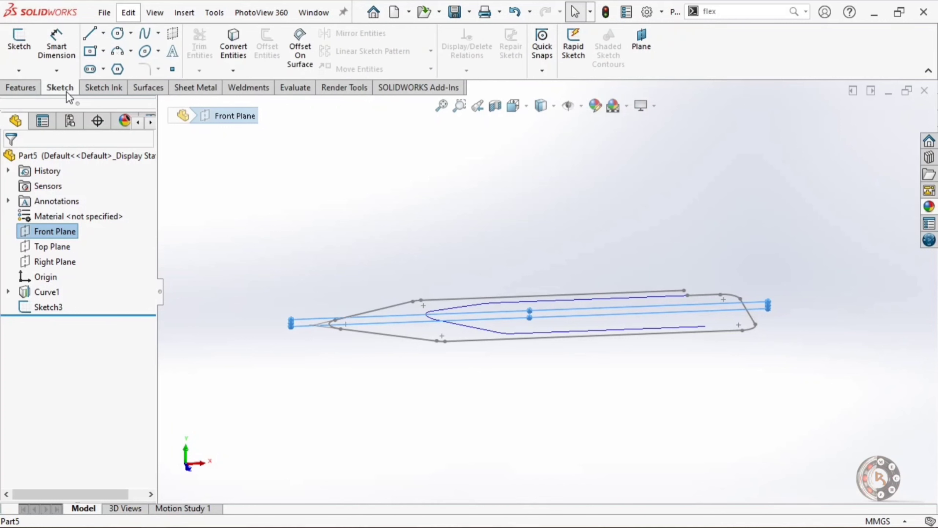
Step: On the Front Plane, sketch a horizontal line from the centreline's end, then a line angling down-left
left_click(30, 51)
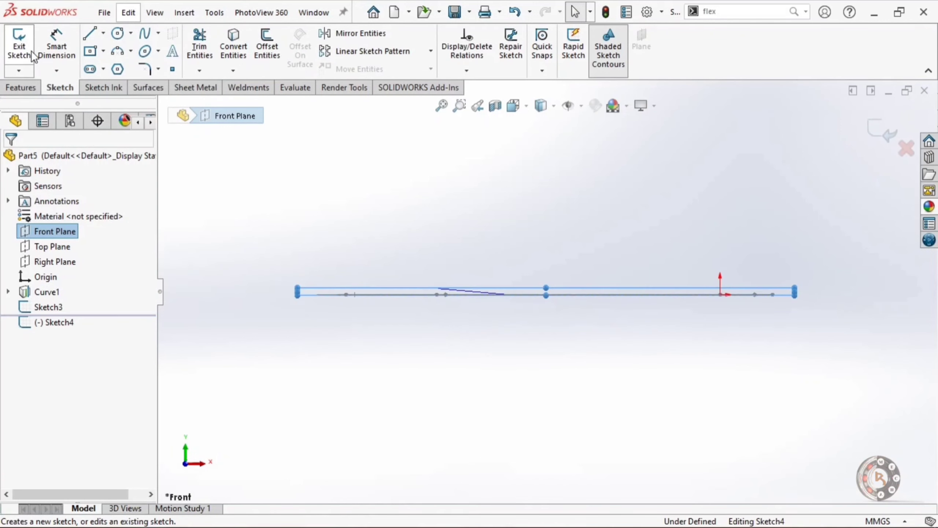
left_click(92, 34)
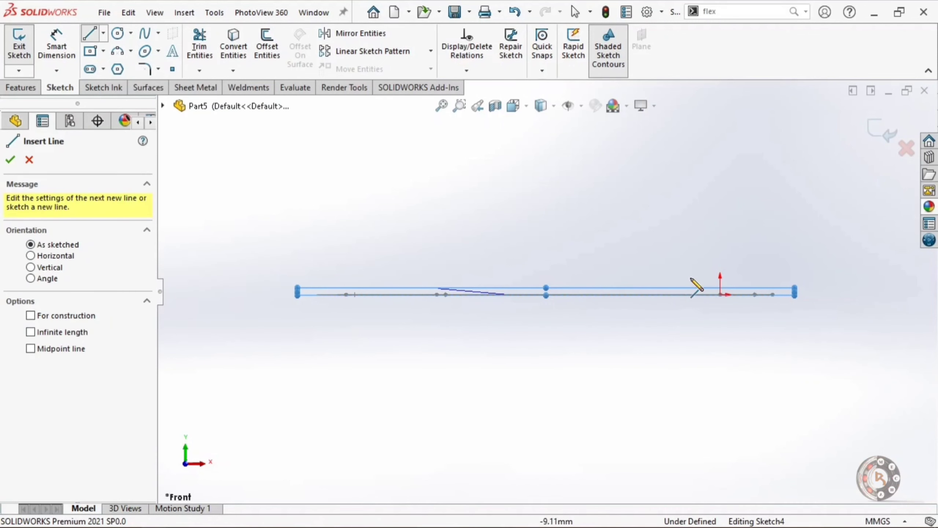
left_click(776, 296)
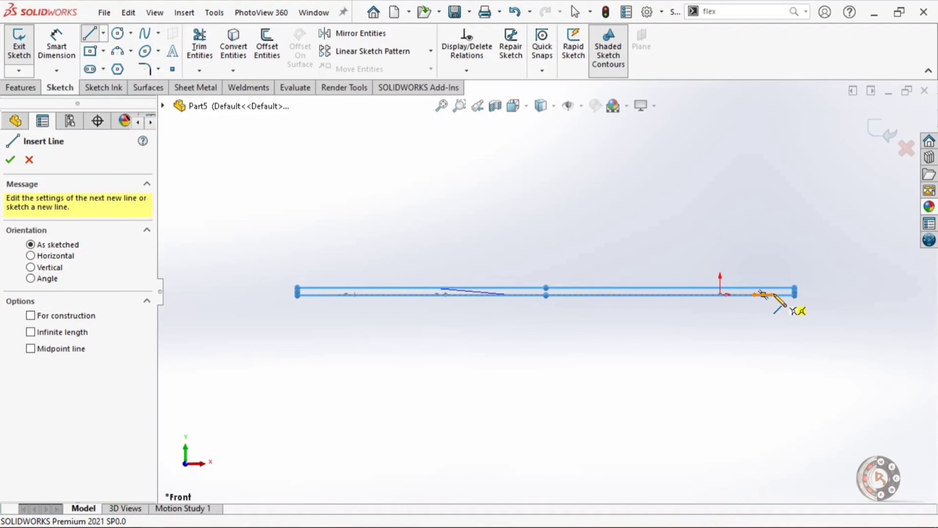
left_click(763, 295)
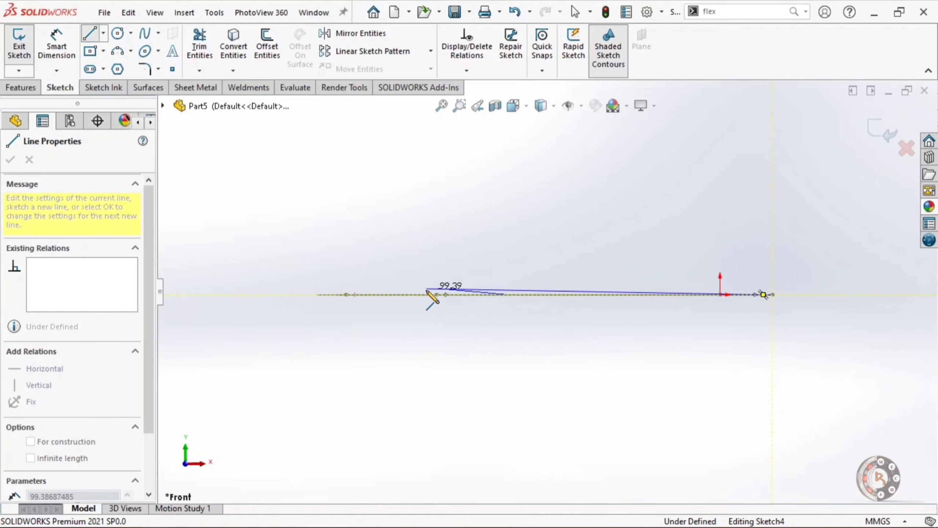
scroll(421, 310, "down", 3)
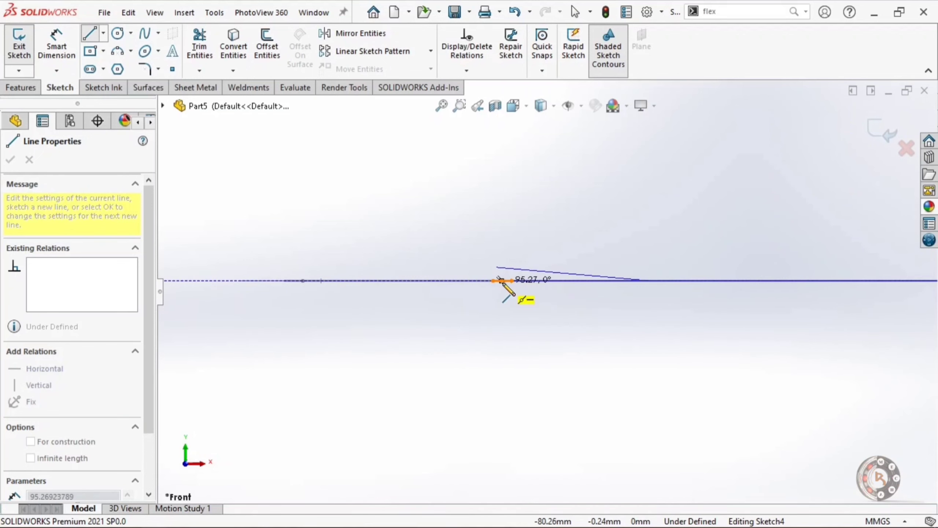
left_click(502, 281)
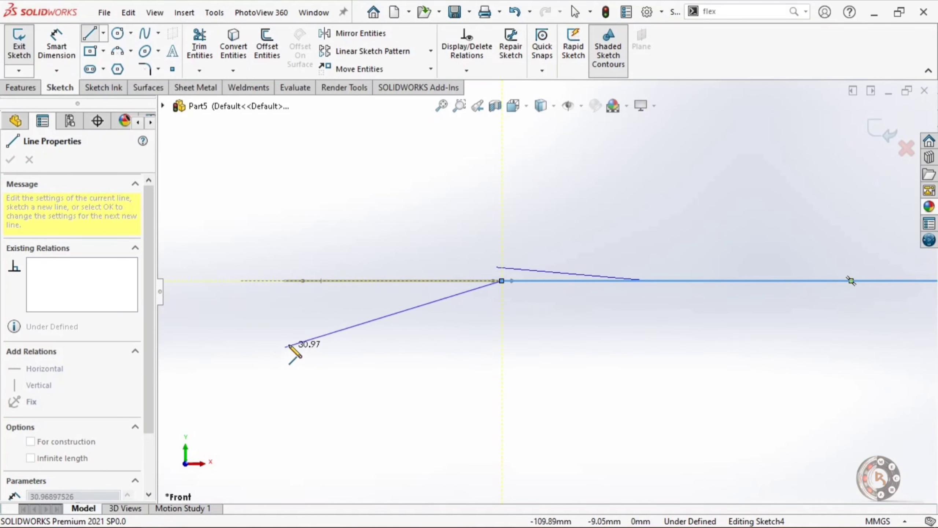
double_click(264, 350)
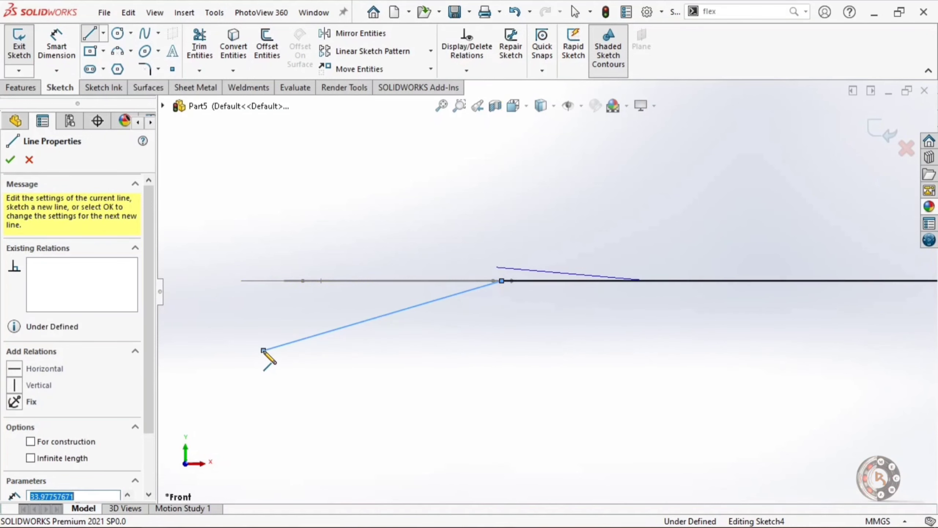
key("Escape")
scroll(301, 247, "up", 3)
scroll(775, 288, "down", 3)
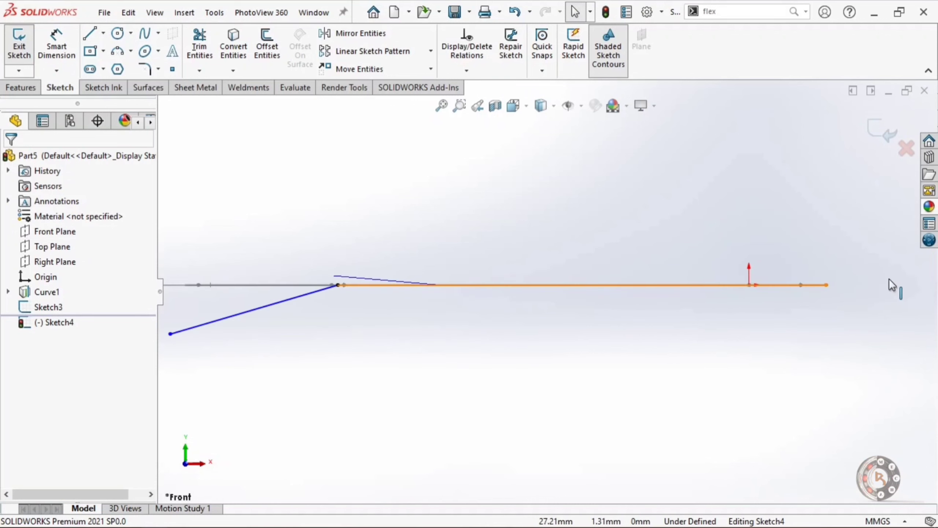
left_click(828, 283)
Step: Delete the Coincident relation on the horizontal line's right end
left_click(792, 218)
scroll(552, 248, "up", 3)
left_click(592, 309)
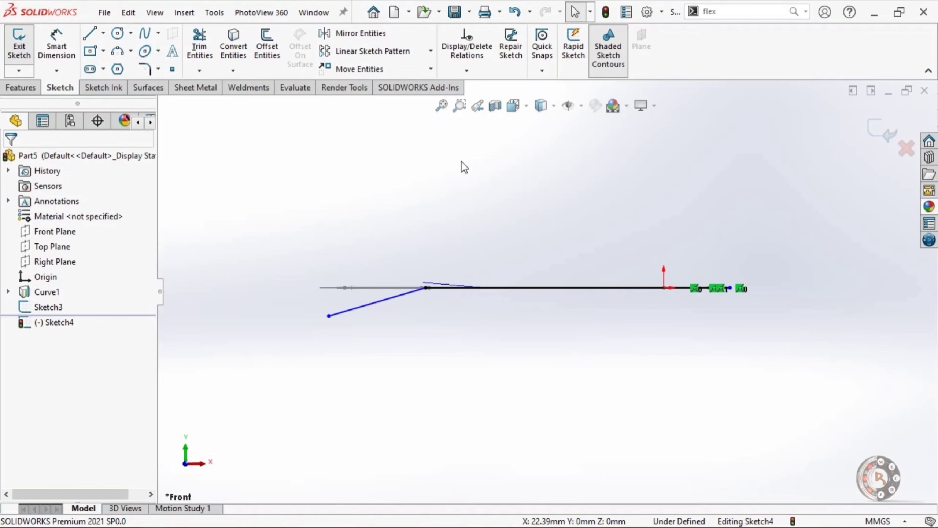
left_click(57, 46)
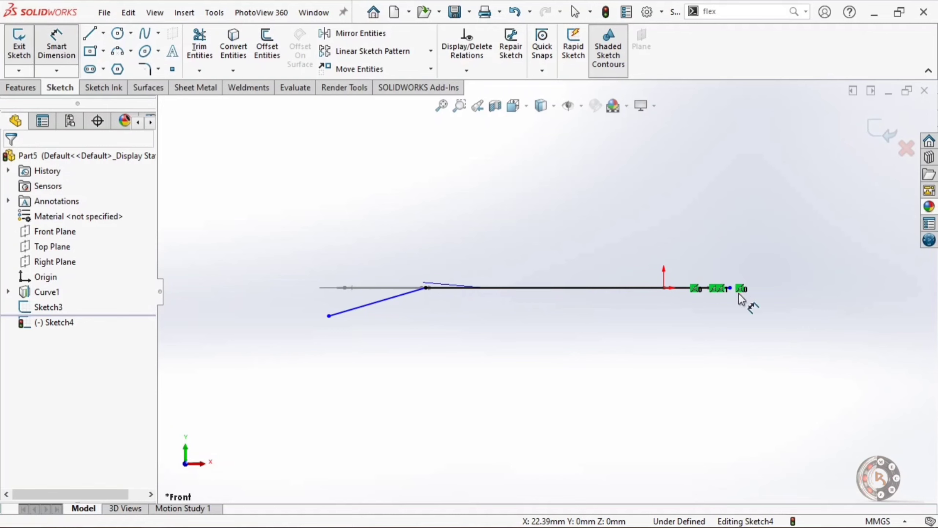
key("Escape")
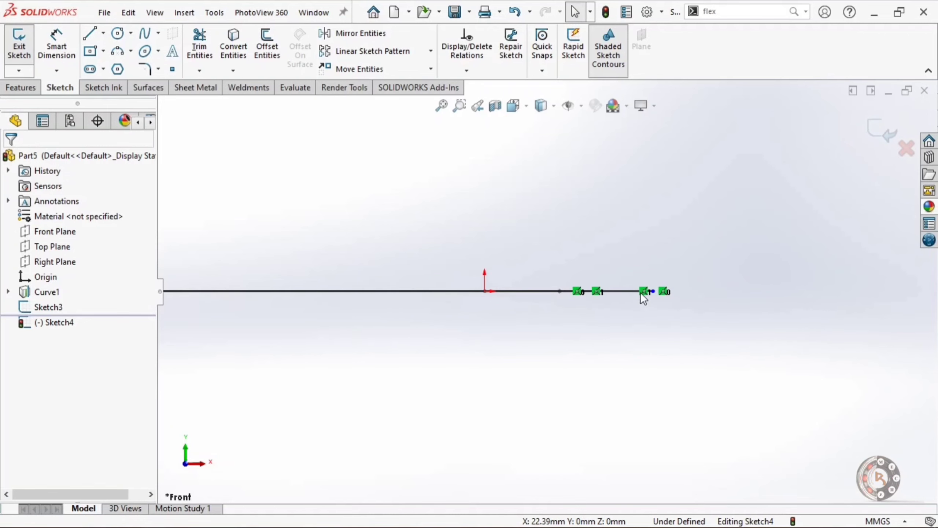
left_click(643, 292)
key("Delete")
Step: Dimension the horizontal line's right end 20 mm from the origin
left_click(57, 44)
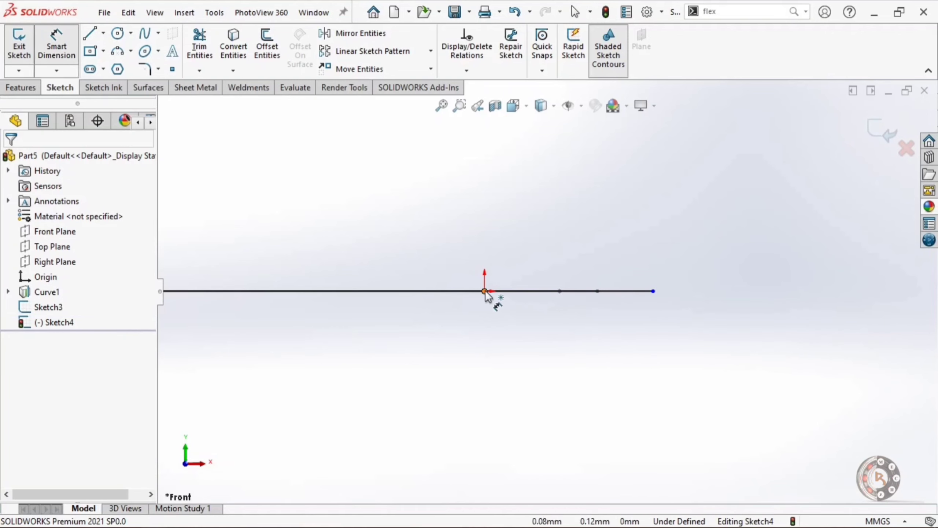
left_click(486, 291)
left_click(653, 292)
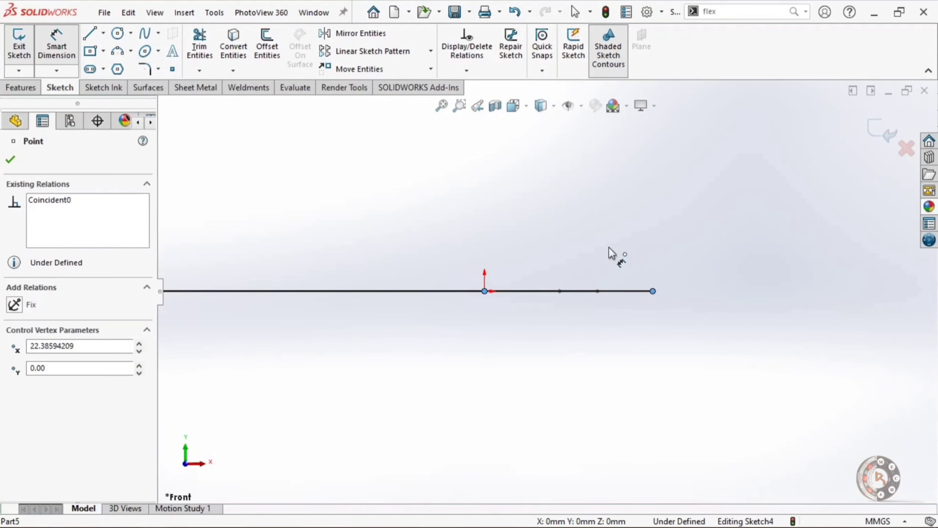
left_click(571, 202)
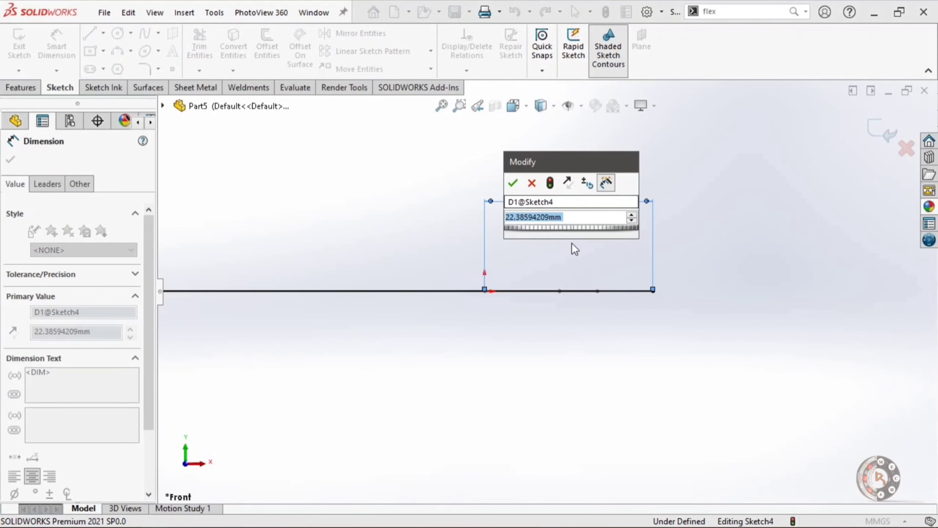
type("20")
key("Return")
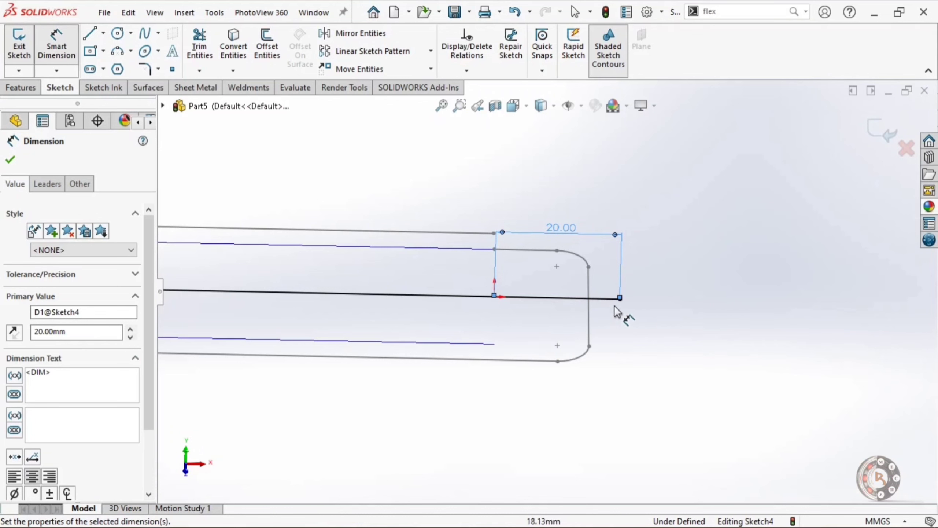
Step: In front view, set the angle between the sloped and horizontal lines to 170°
scroll(735, 296, "up", 3)
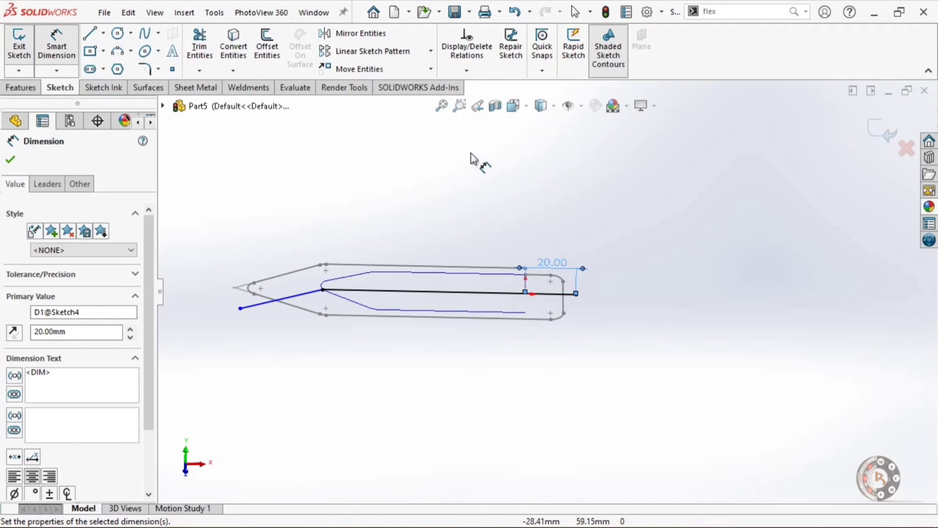
left_click(527, 107)
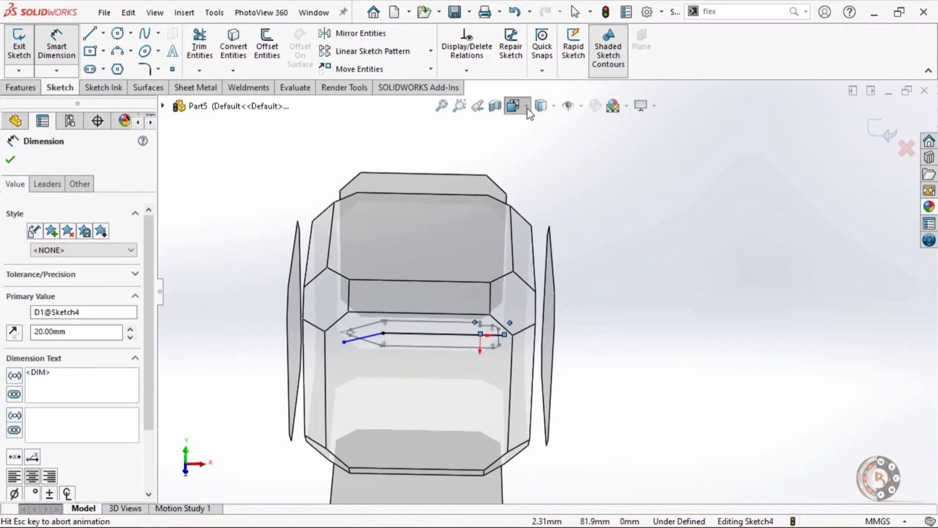
left_click(516, 108)
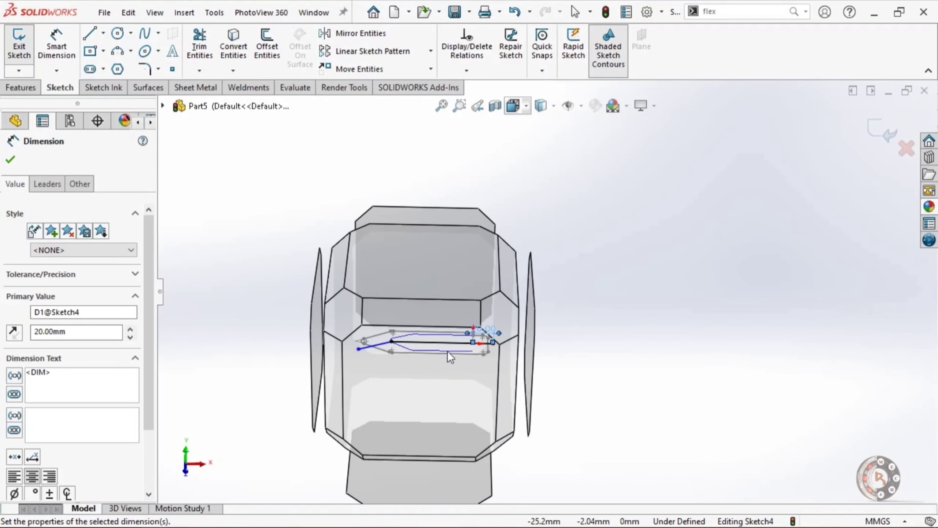
left_click(450, 371)
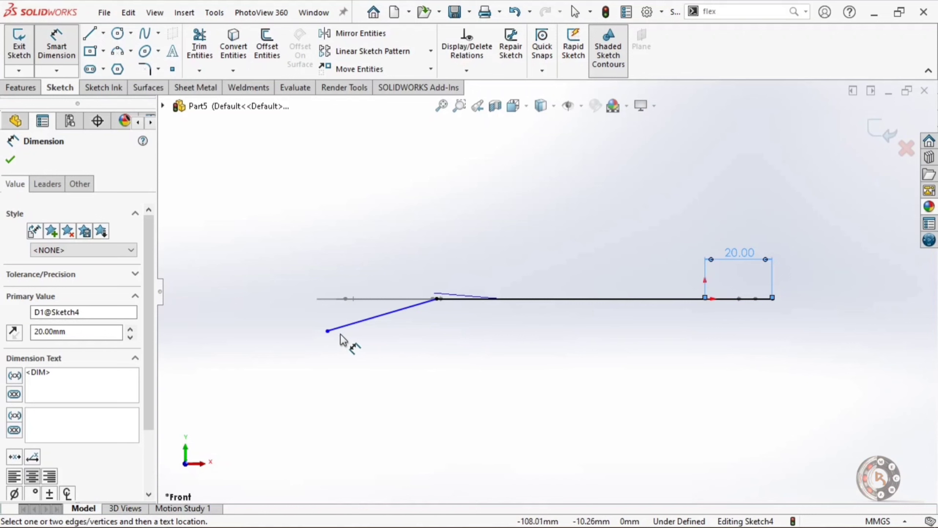
left_click(364, 320)
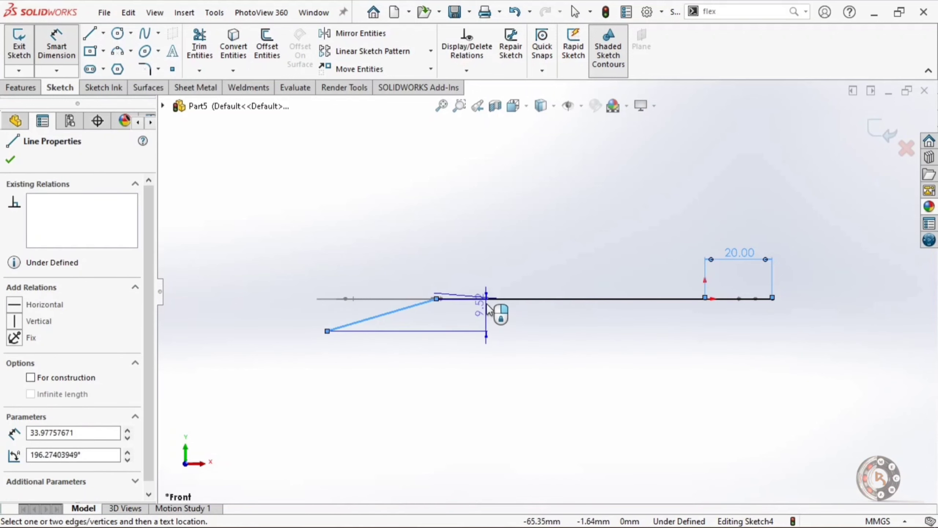
left_click(488, 300)
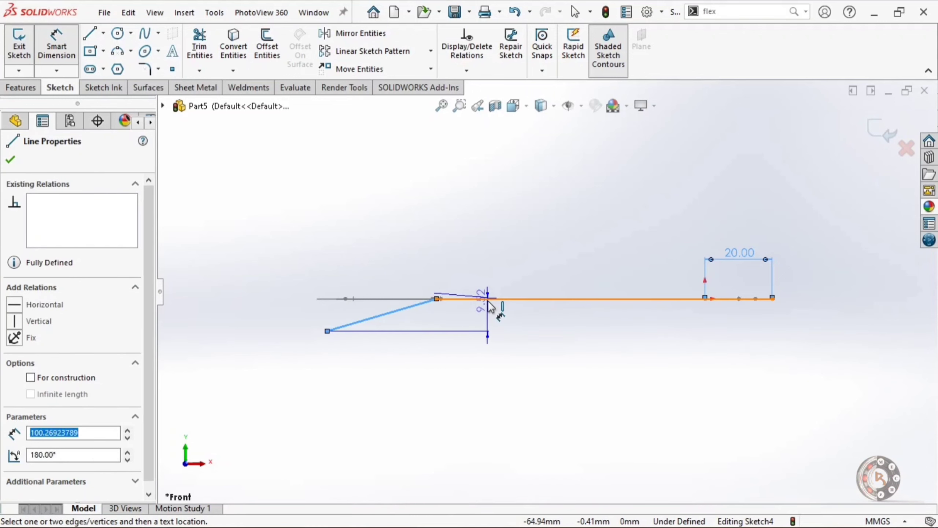
left_click(452, 343)
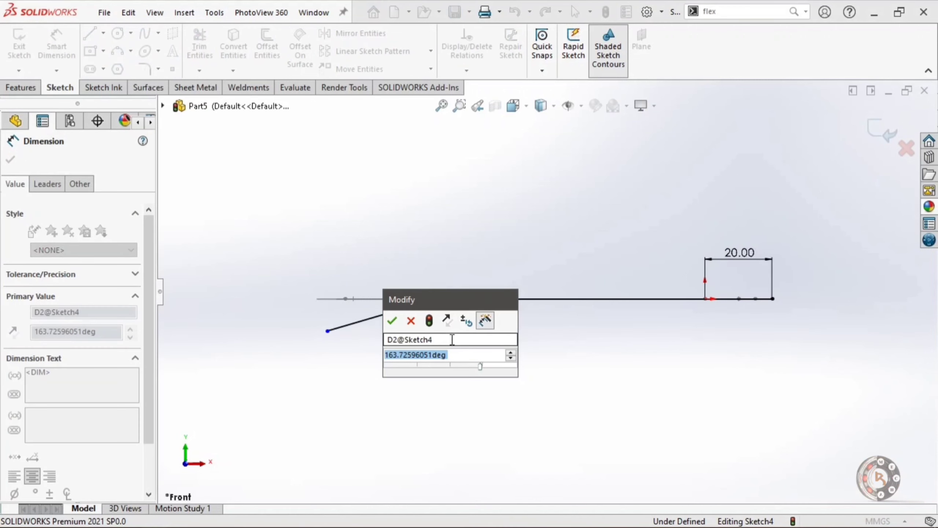
type("15")
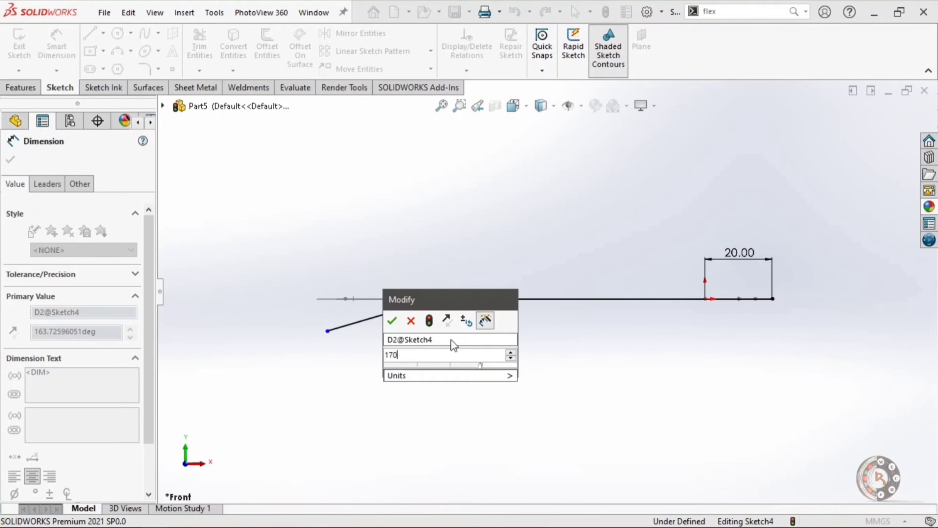
key("Escape")
key("Return")
Step: Dimension the sloped line's left end 115 mm horizontally from the origin
scroll(442, 318, "down", 1)
scroll(443, 319, "down", 2)
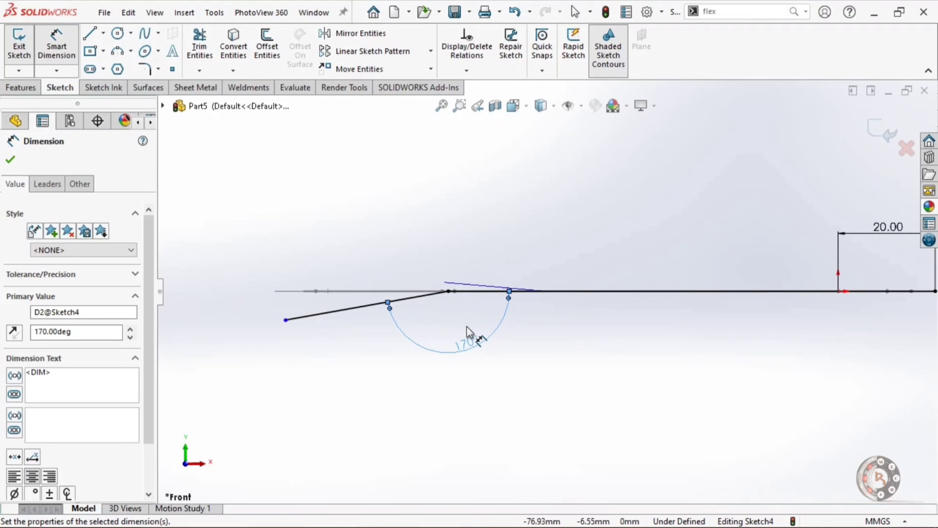
left_click(285, 320)
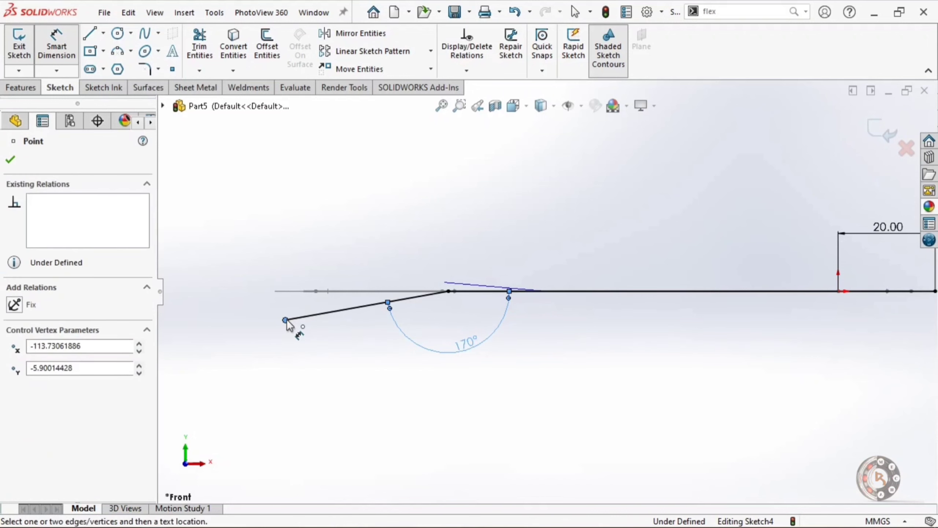
left_click(839, 291)
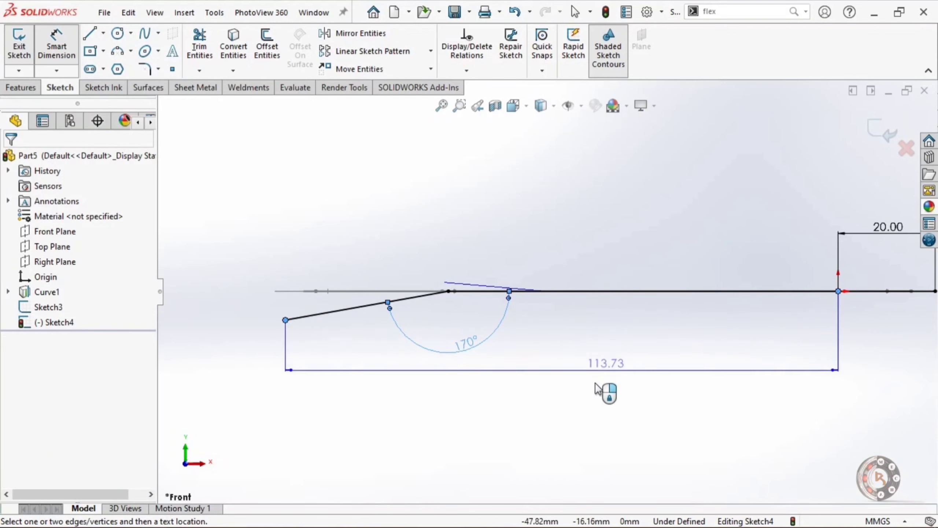
left_click(582, 429)
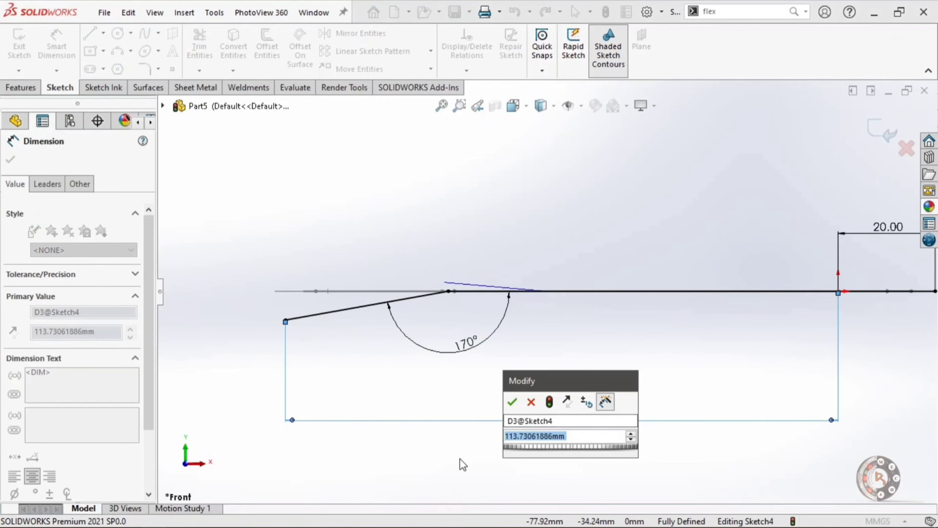
type("1")
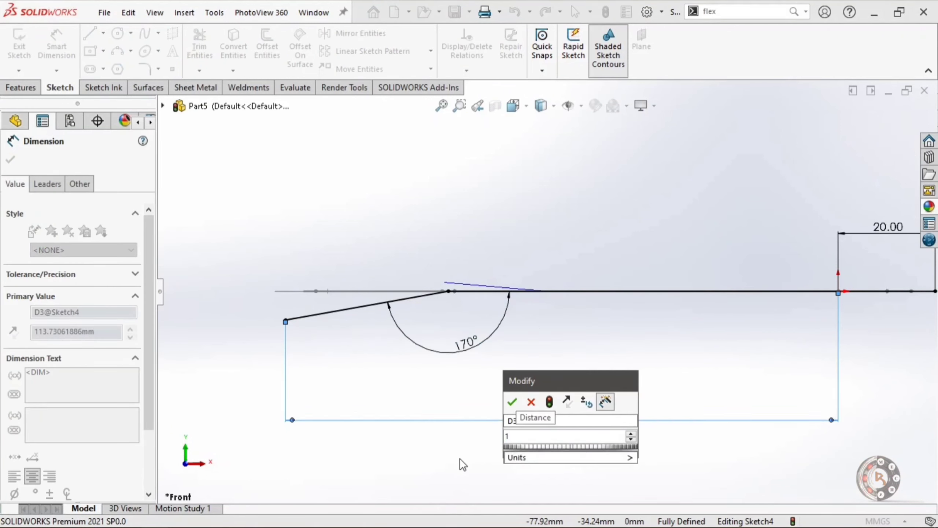
type("15")
key("Return")
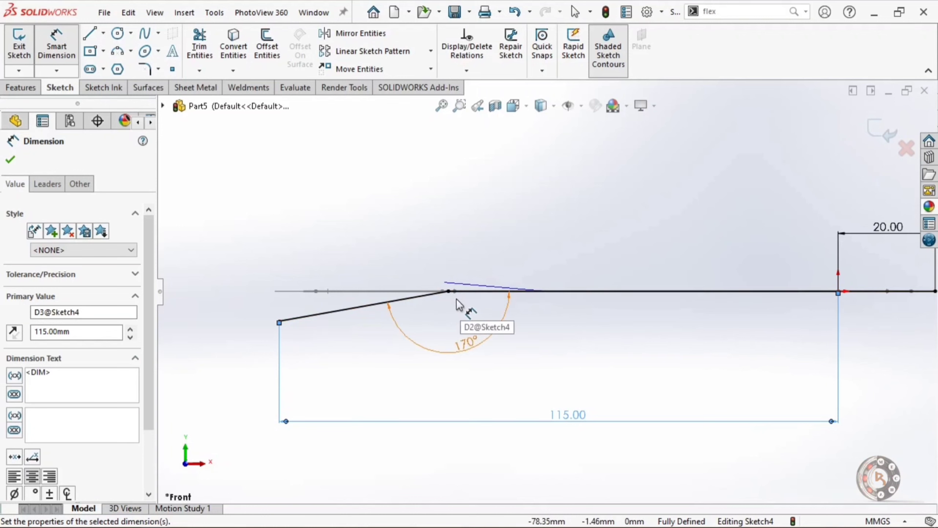
Step: Fillet the bend between Sketch4's sloped and horizontal lines with a 15 mm radius
left_click(139, 70)
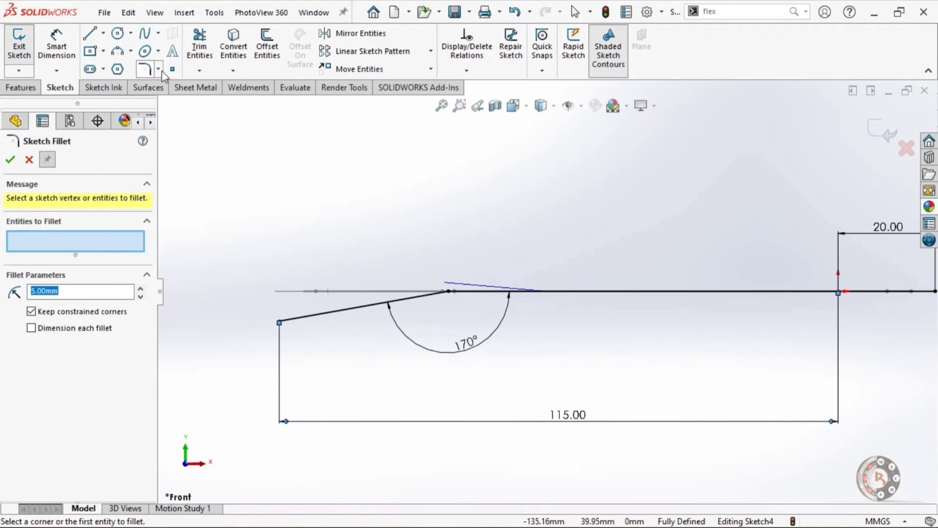
left_click(433, 304)
left_click(477, 296)
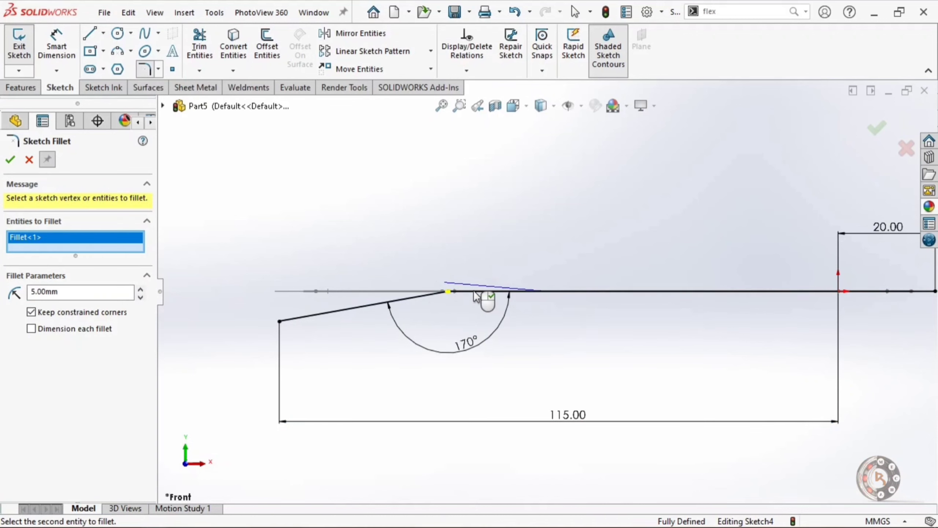
double_click(29, 294)
type("15")
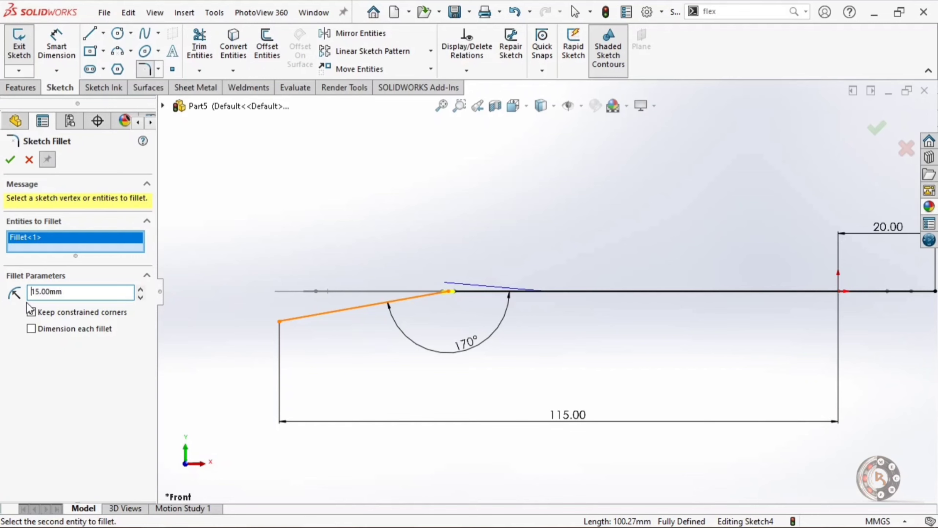
scroll(479, 294, "down", 2)
scroll(459, 290, "down", 2)
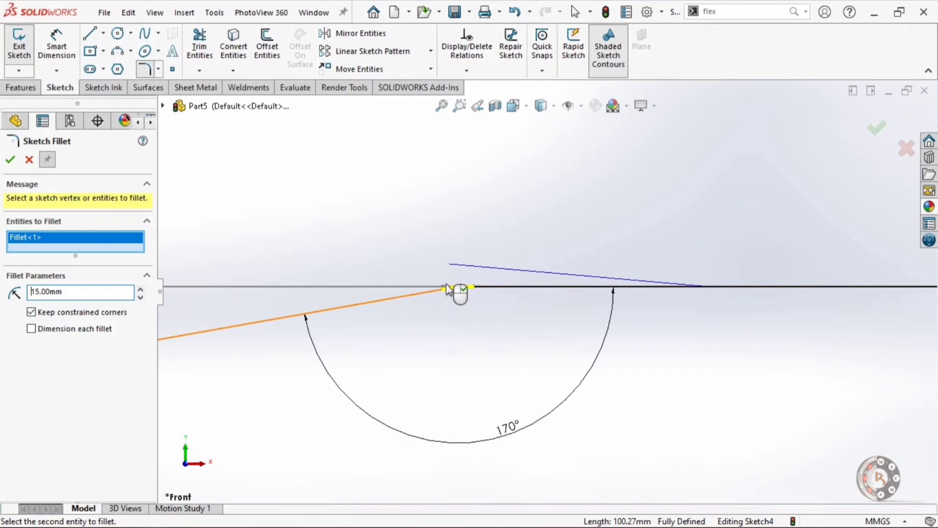
scroll(499, 296, "down", 3)
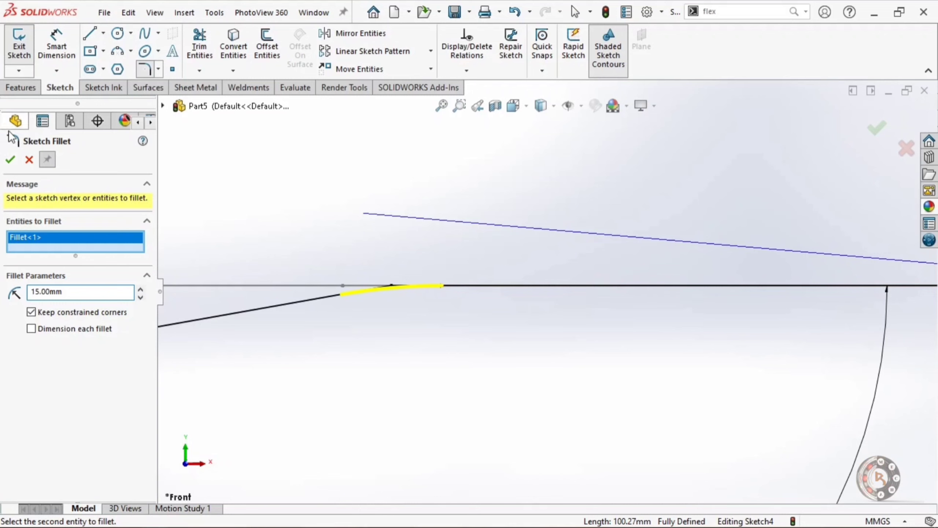
left_click(11, 159)
scroll(377, 215, "up", 2)
scroll(347, 255, "up", 2)
scroll(345, 254, "up", 2)
scroll(346, 255, "up", 1)
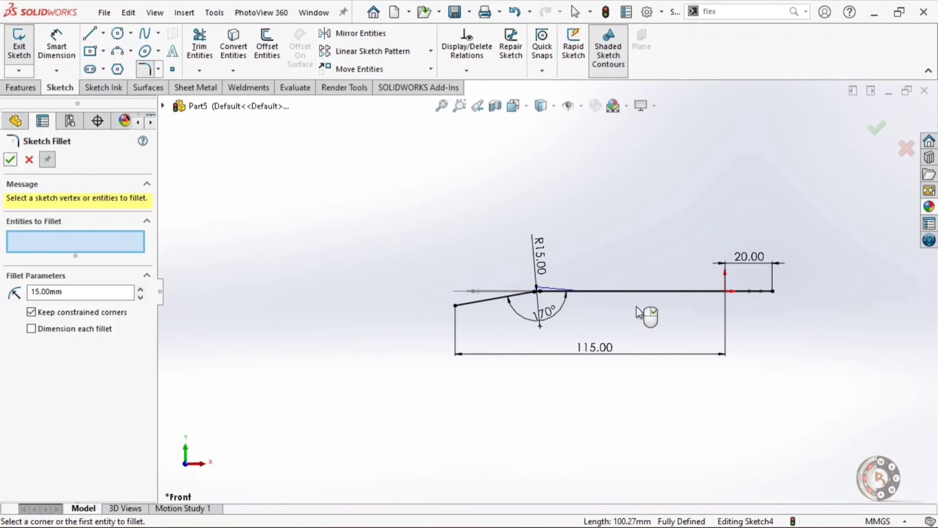
scroll(743, 307, "down", 1)
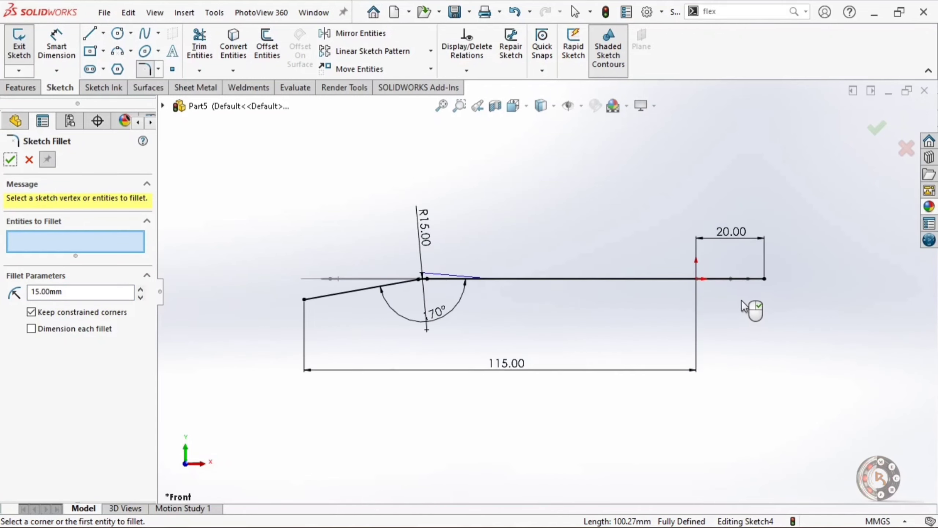
left_click(873, 137)
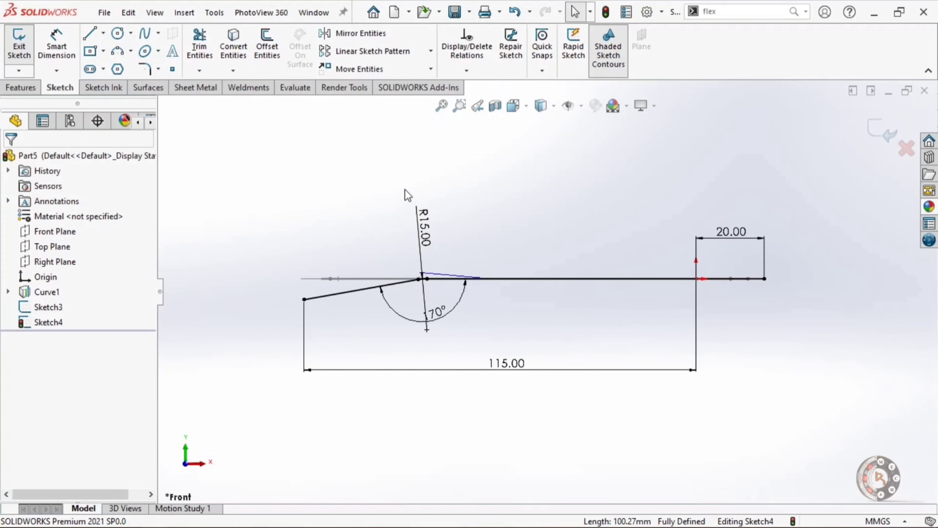
Step: Exit Sketch4, switch to isometric view, and select Sketch3 together with Sketch4
left_click(891, 131)
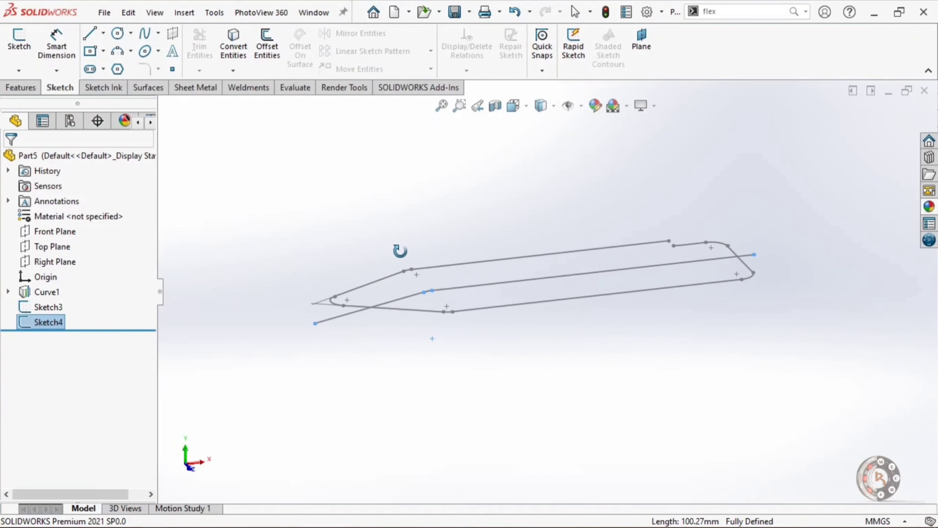
left_click(180, 356)
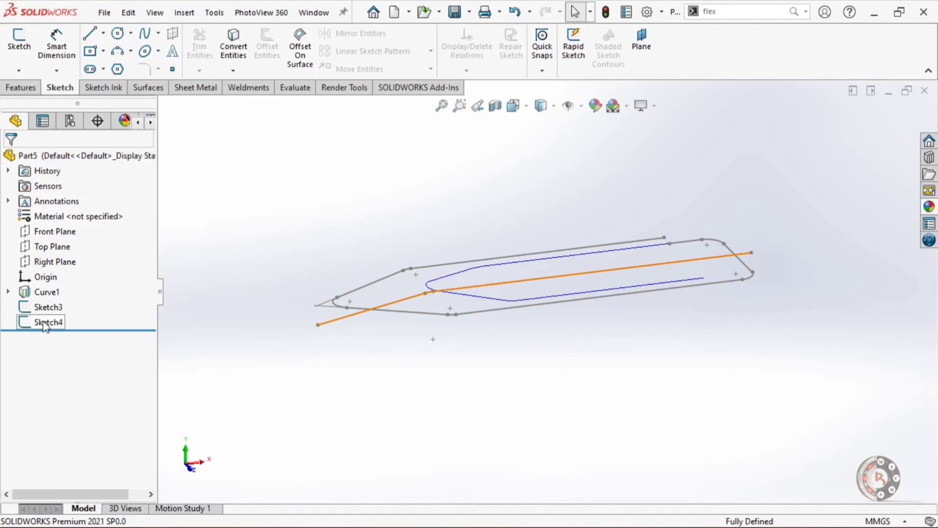
left_click(46, 307)
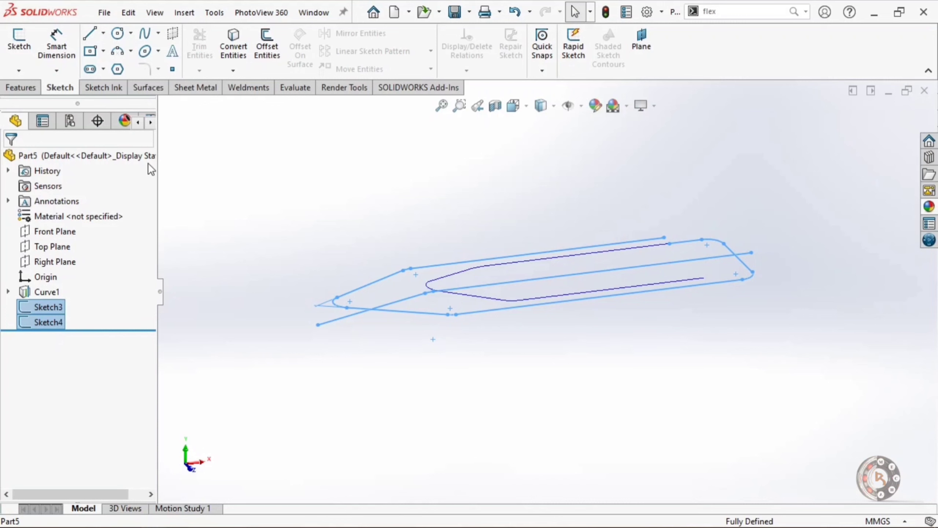
left_click(38, 97)
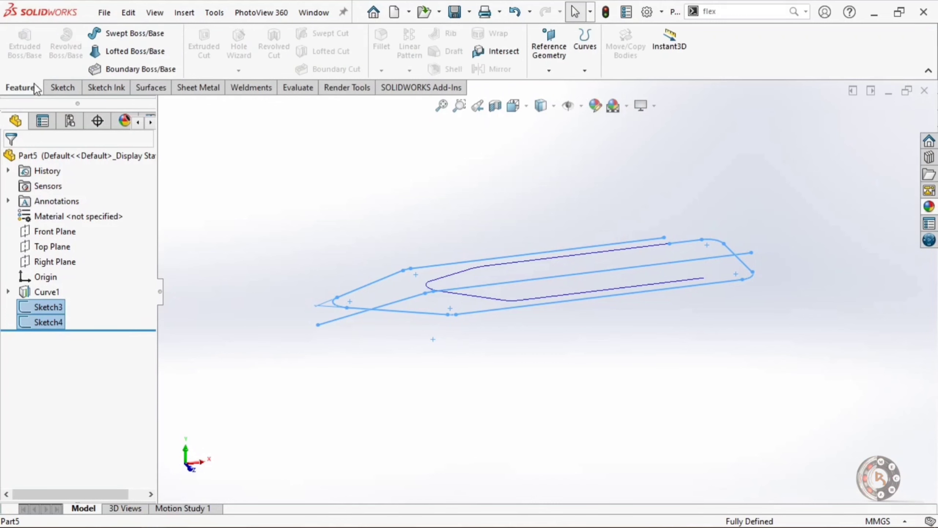
left_click(597, 60)
left_click(599, 63)
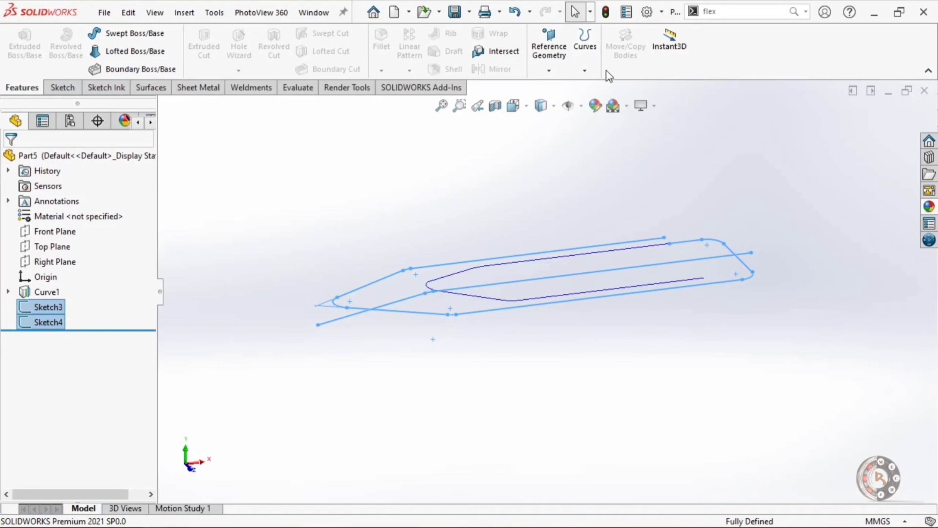
Step: Create Curve2 by projecting Sketch3 and Sketch4 sketch-on-sketch, then inspect Curve1 and Curve2
left_click(607, 87)
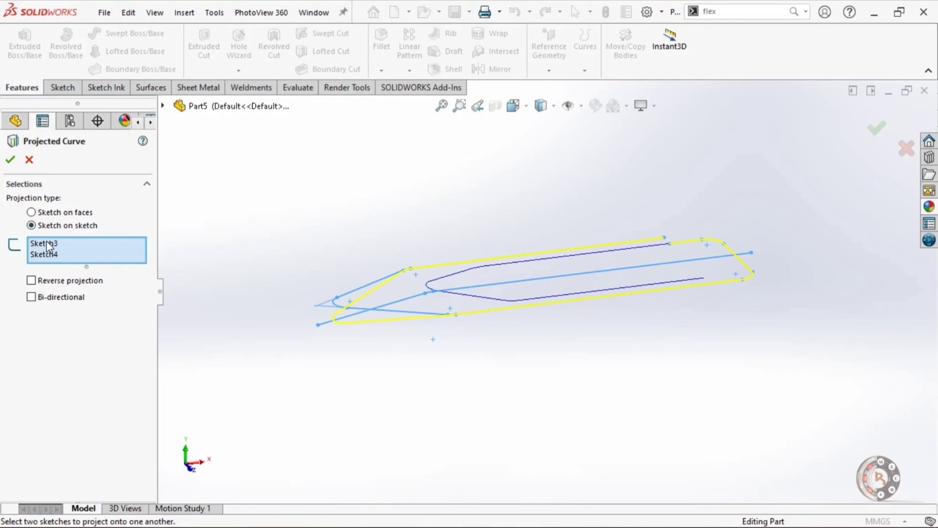
left_click(10, 160)
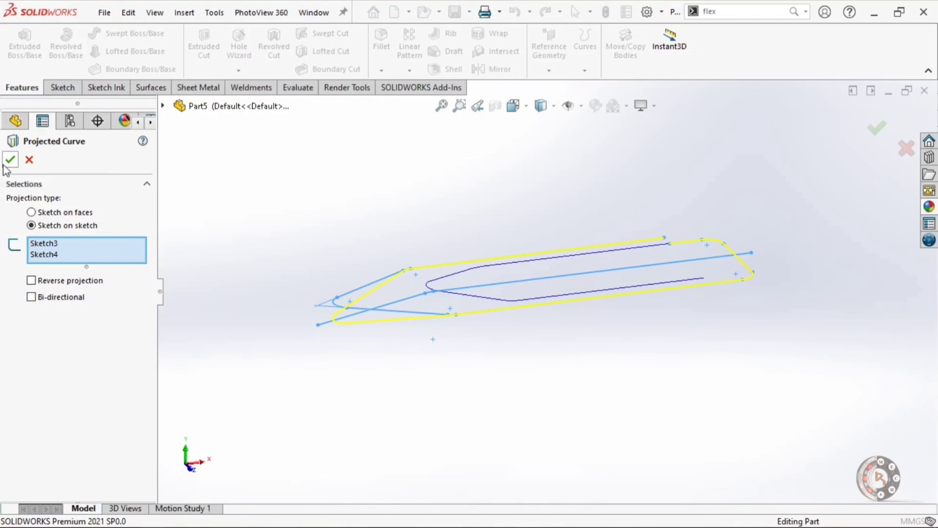
middle_click_drag(375, 297, 558, 270)
scroll(718, 229, "down", 2)
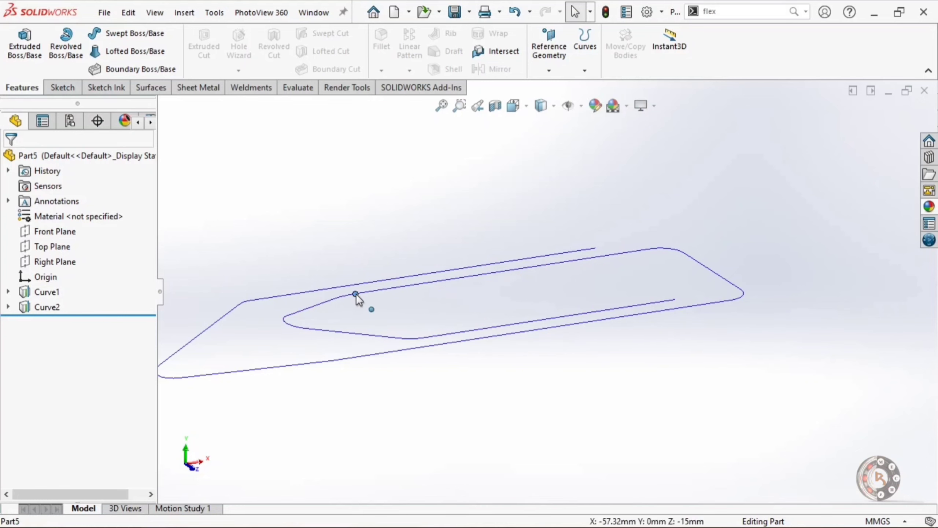
left_click(380, 292)
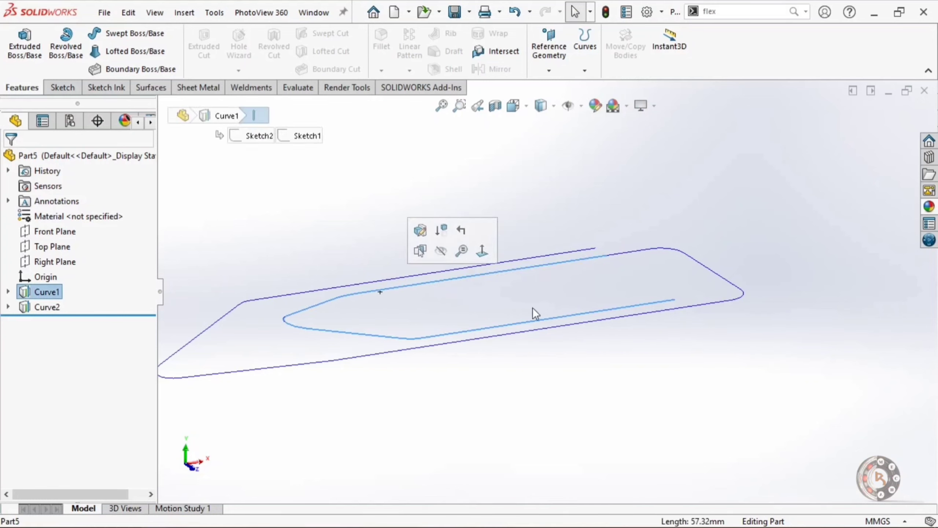
left_click(646, 248)
scroll(599, 310, "up", 2)
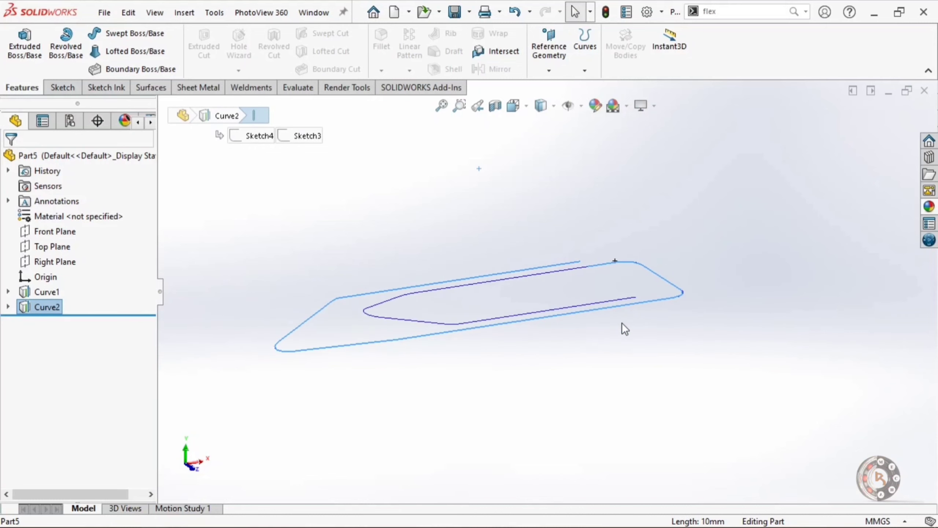
left_click(598, 375)
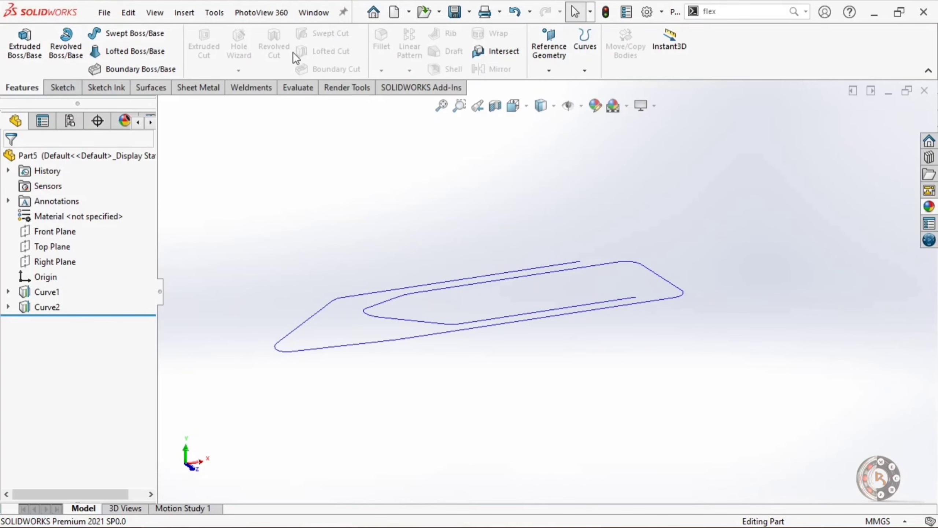
Step: Create a composite curve from Curve1 and Curve2
left_click(595, 65)
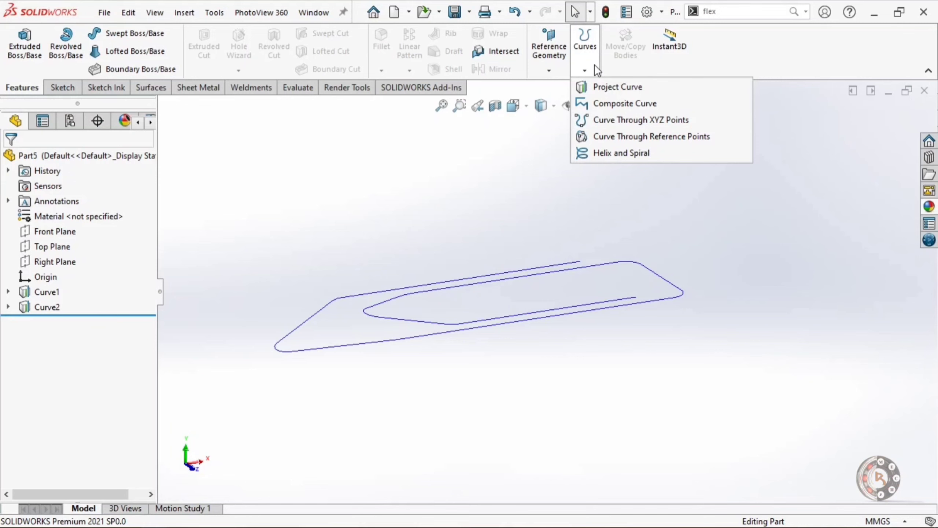
left_click(602, 107)
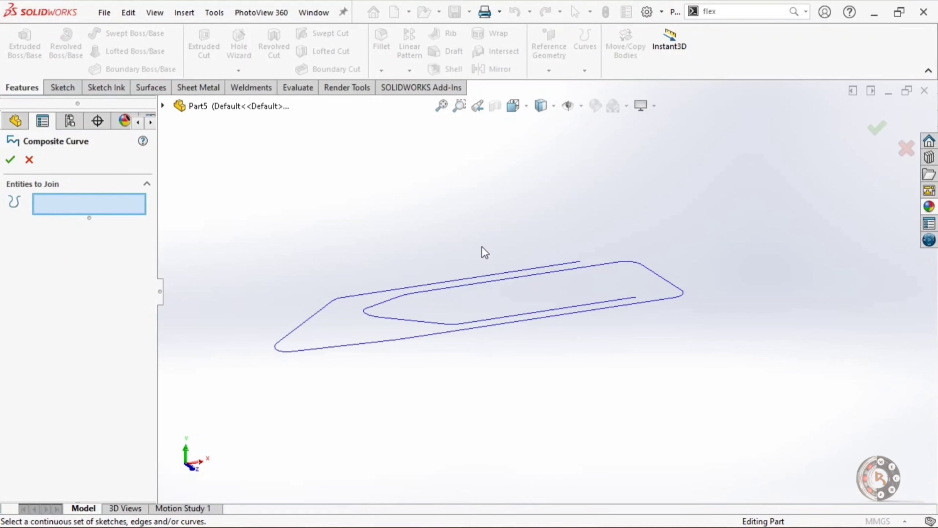
left_click(467, 290)
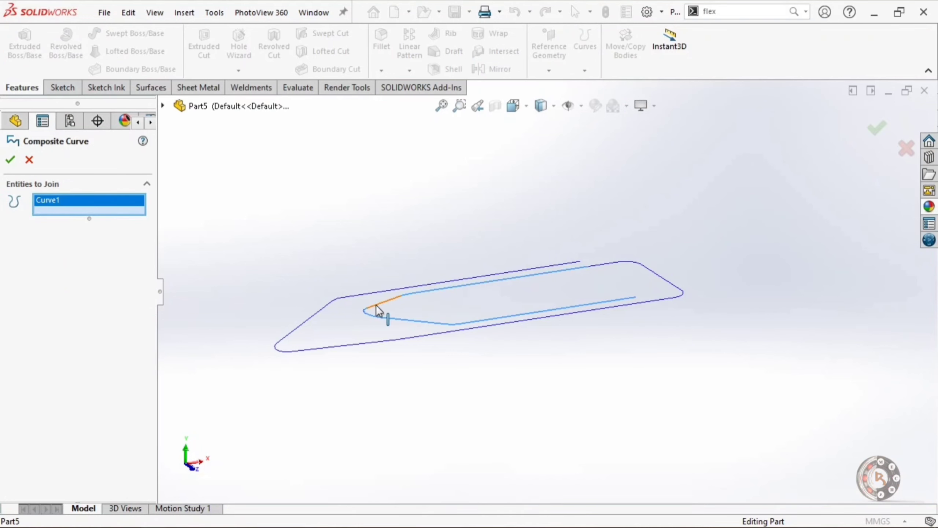
left_click(357, 303)
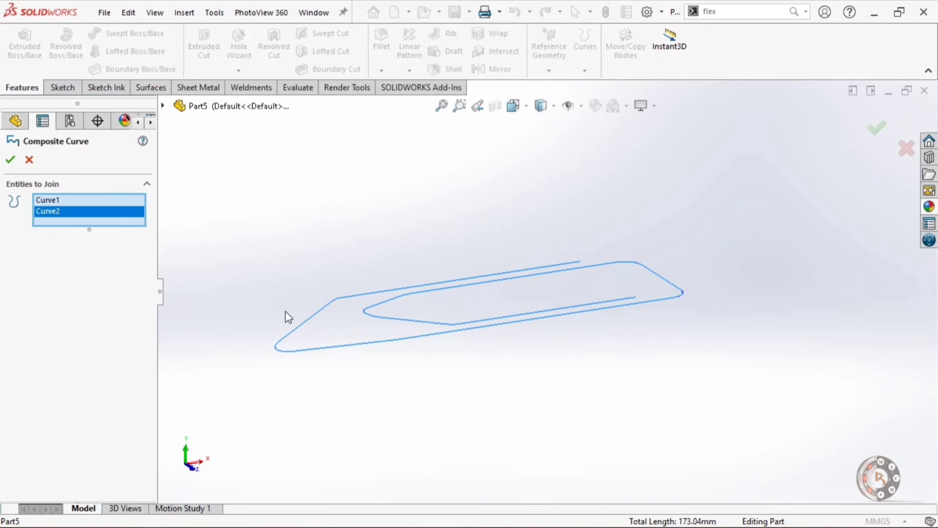
left_click(10, 160)
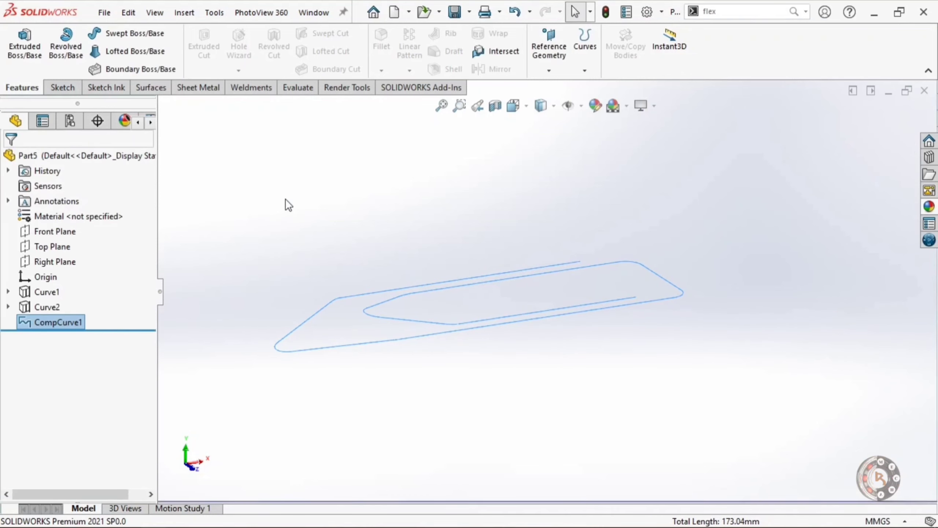
Step: Select CompCurve1 in the tree and the view to confirm it is one continuous curve
left_click(64, 320)
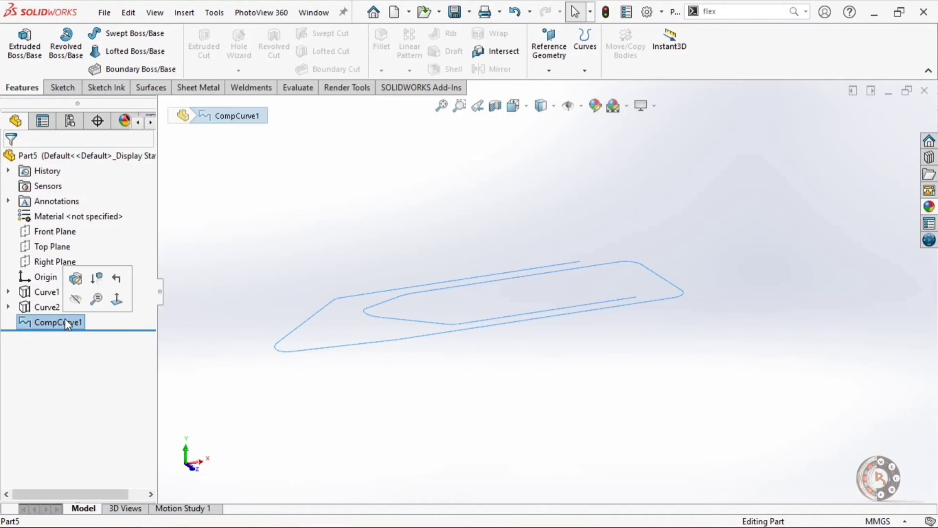
left_click(333, 244)
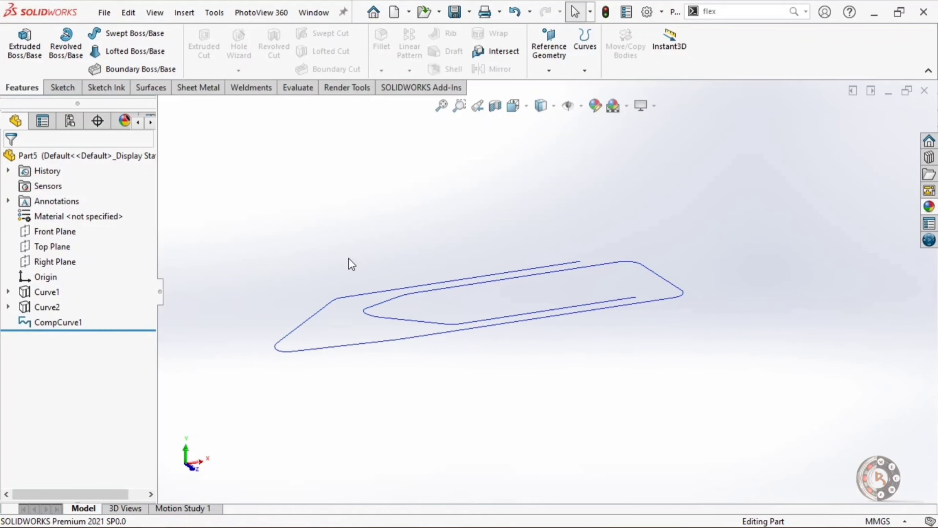
left_click(376, 304)
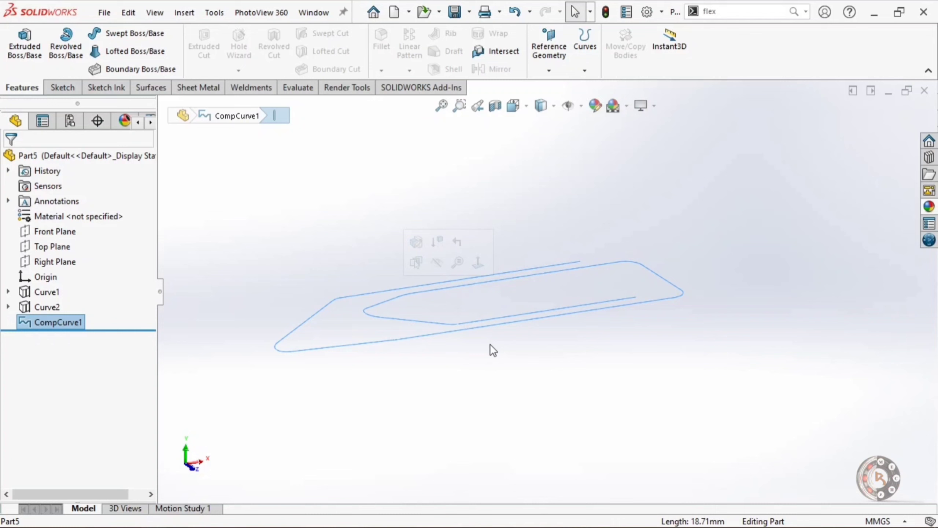
key("Escape")
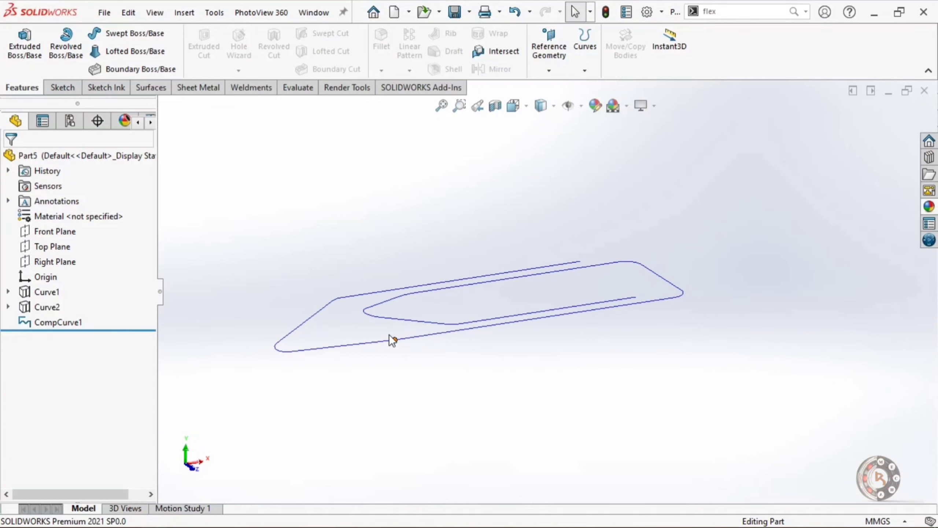
Step: Start a sweep with a 10 mm circular profile and CompCurve1 as its path
left_click(125, 37)
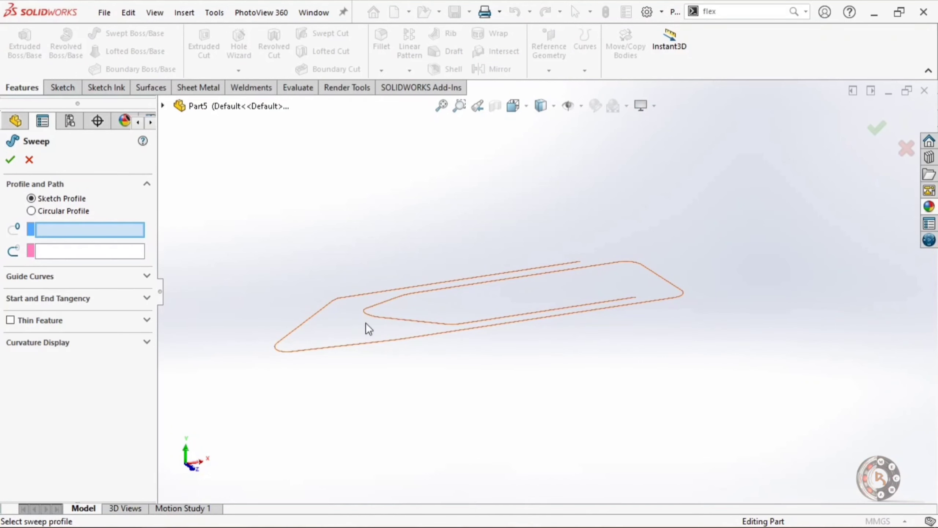
left_click(63, 211)
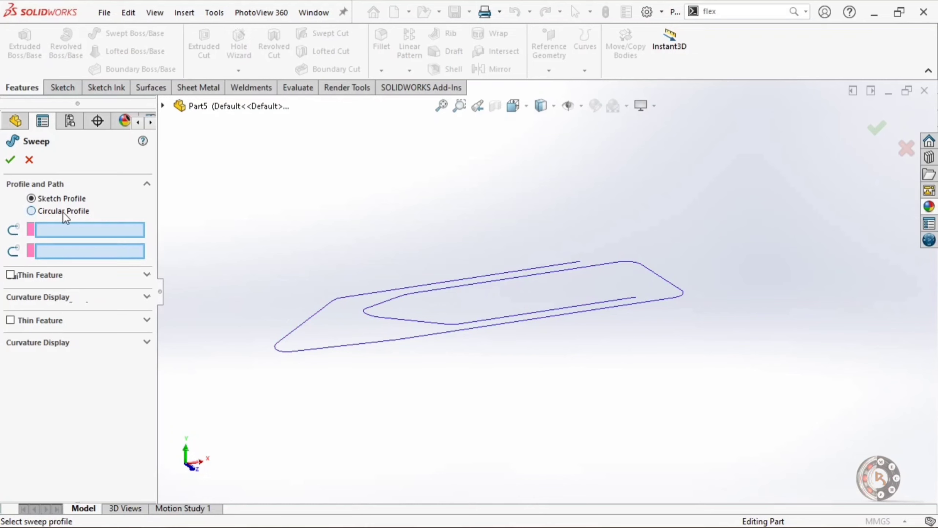
left_click(405, 294)
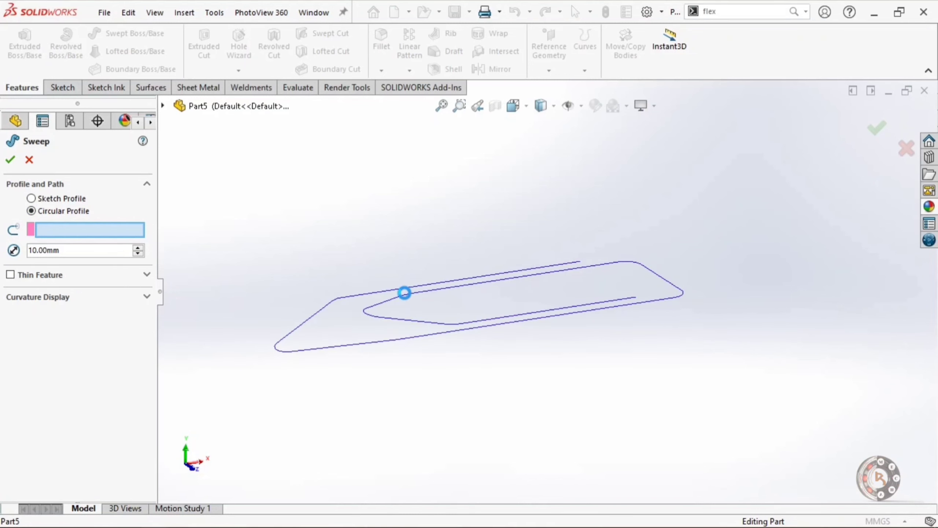
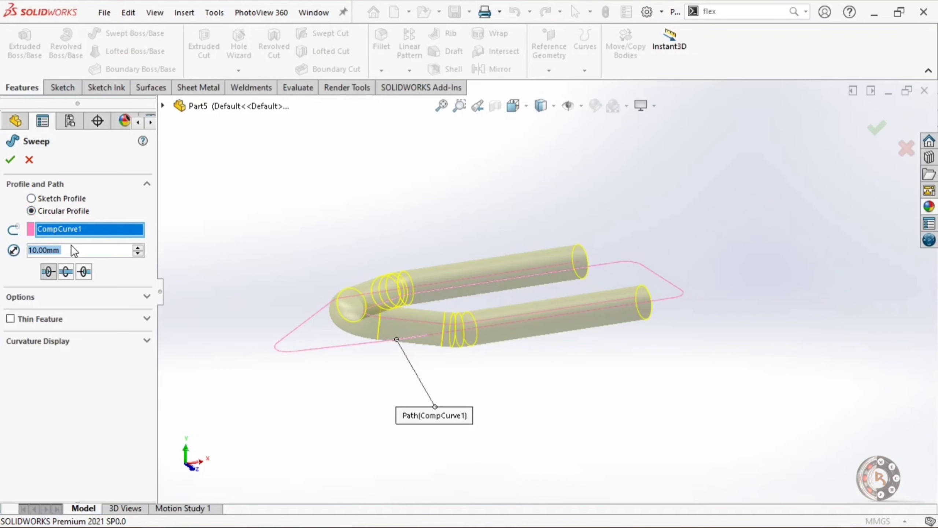
Step: Centre-align the circular sweep profile, set its diameter to 2.5 mm, and accept Sweep1
left_click(66, 273)
left_click(66, 274)
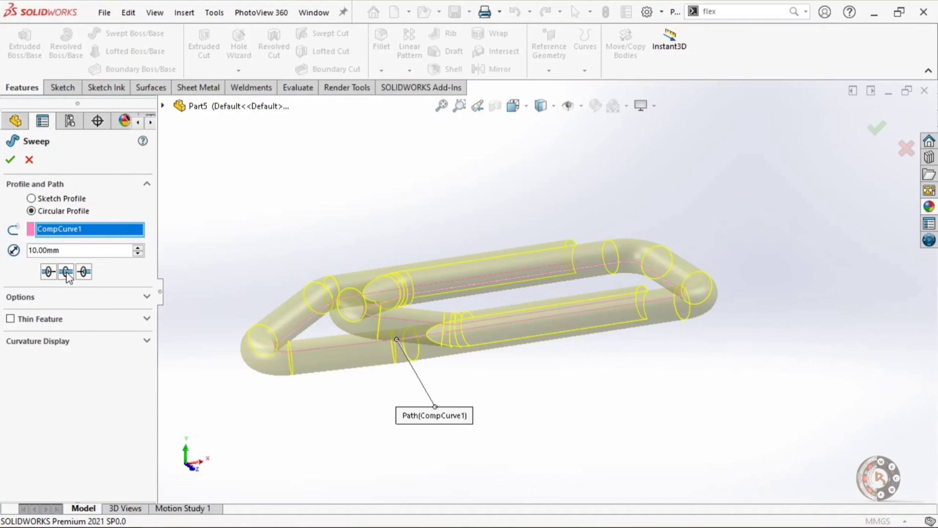
double_click(63, 251)
type("0.25")
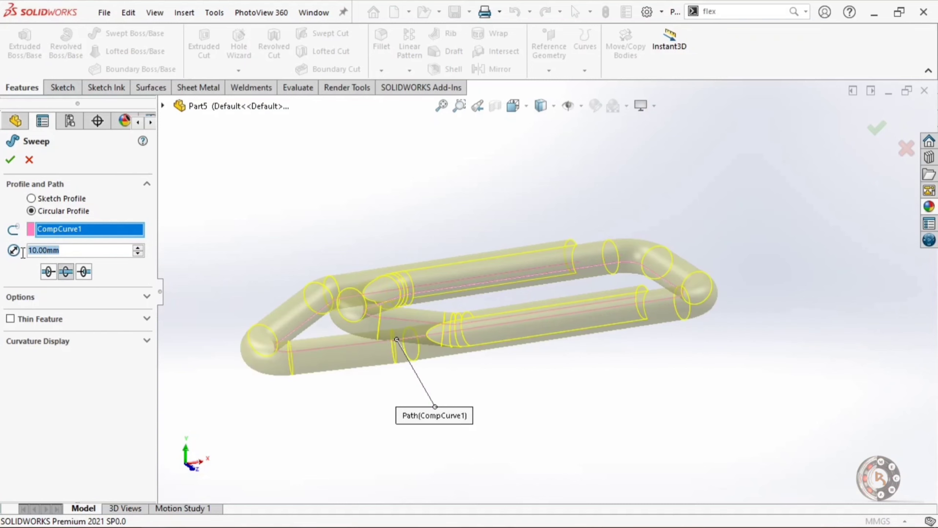
key("Return")
type("2.5")
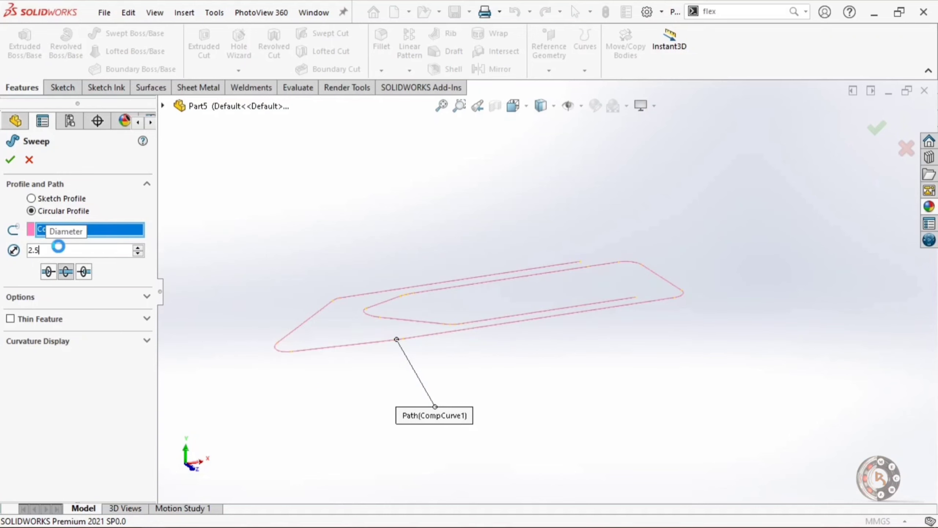
key("Return")
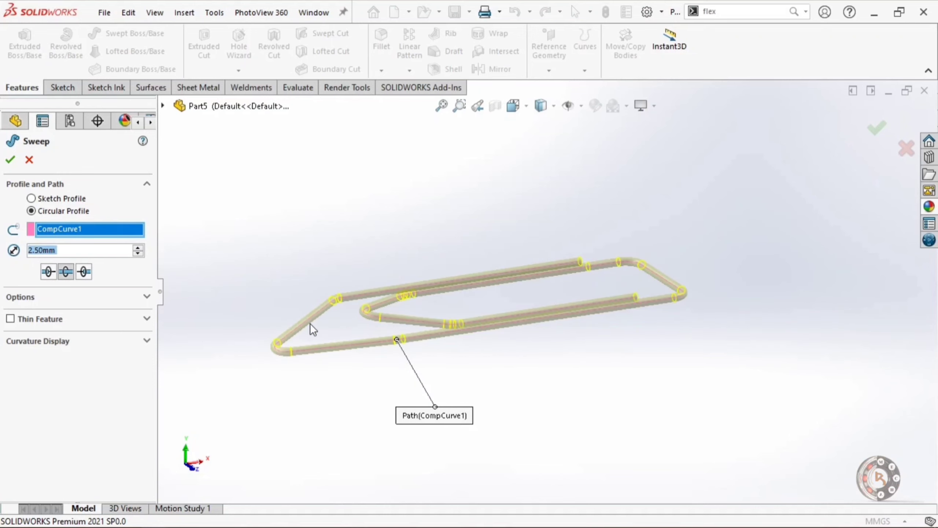
left_click(11, 160)
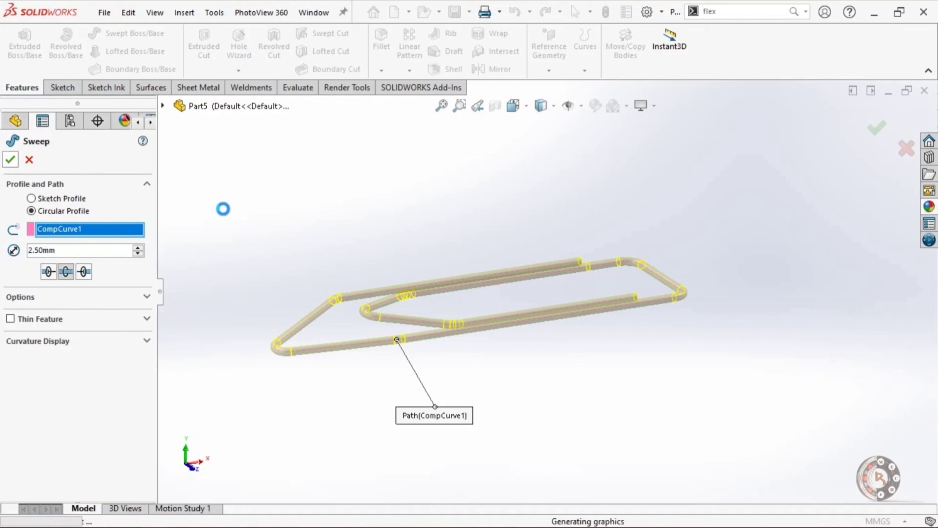
mouse_move(471, 251)
middle_mouse_down()
mouse_move(498, 283)
mouse_move(467, 315)
mouse_move(454, 350)
mouse_move(488, 420)
mouse_move(466, 423)
mouse_move(477, 433)
mouse_move(480, 405)
mouse_move(444, 254)
mouse_move(427, 224)
mouse_move(438, 211)
mouse_move(490, 267)
middle_mouse_up()
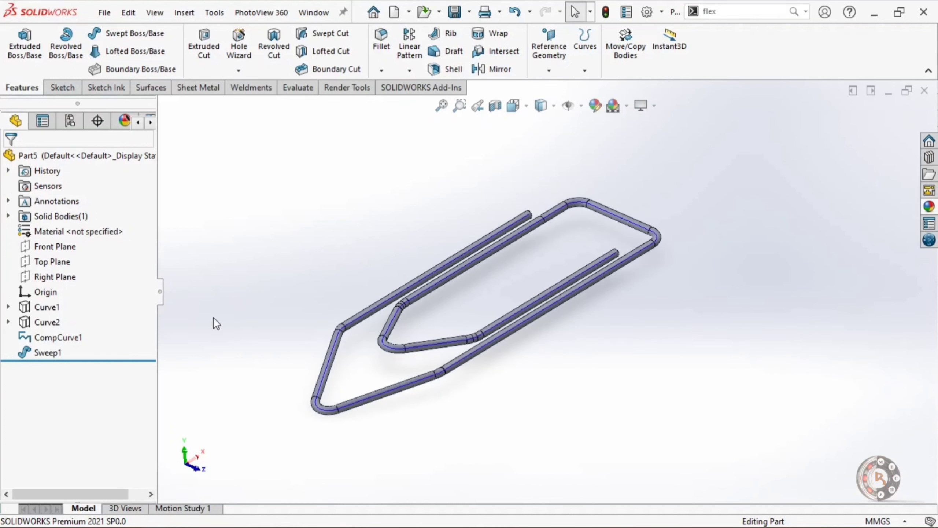
Step: Expand Curve1 and highlight Sketch1, Sketch2 and Curve1 in the model
left_click(8, 307)
left_click(56, 337)
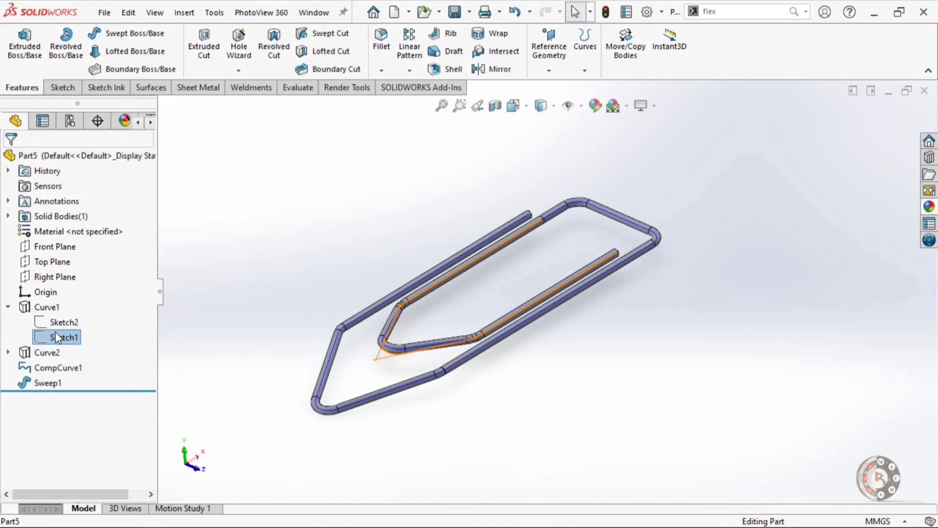
left_click(44, 324)
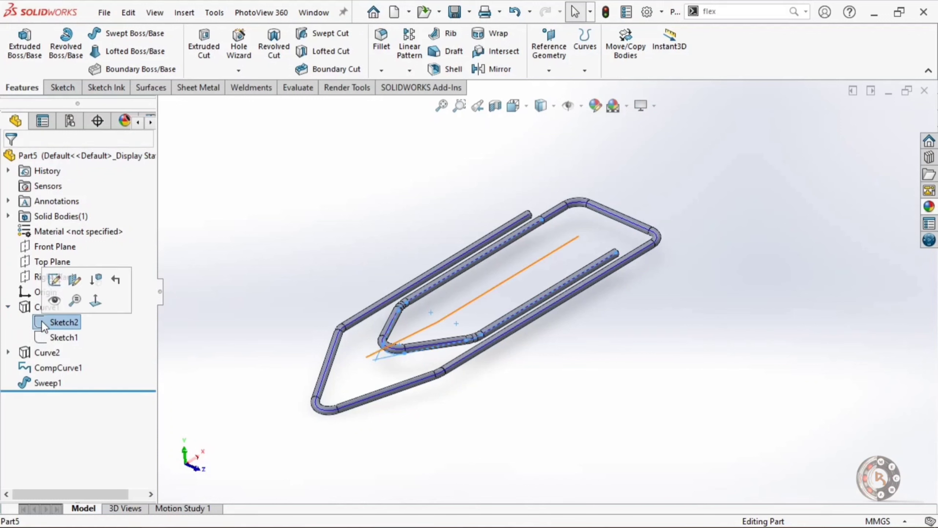
left_click(28, 314)
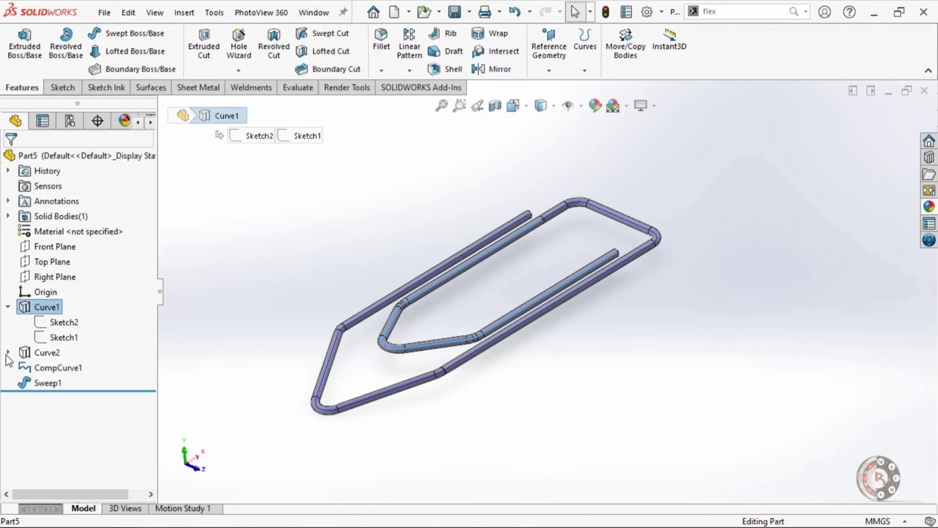
Step: Expand Curve2 and highlight Sketch4, Sketch3, Curve2, CompCurve1 and Sweep1 in turn
left_click(7, 353)
left_click(63, 366)
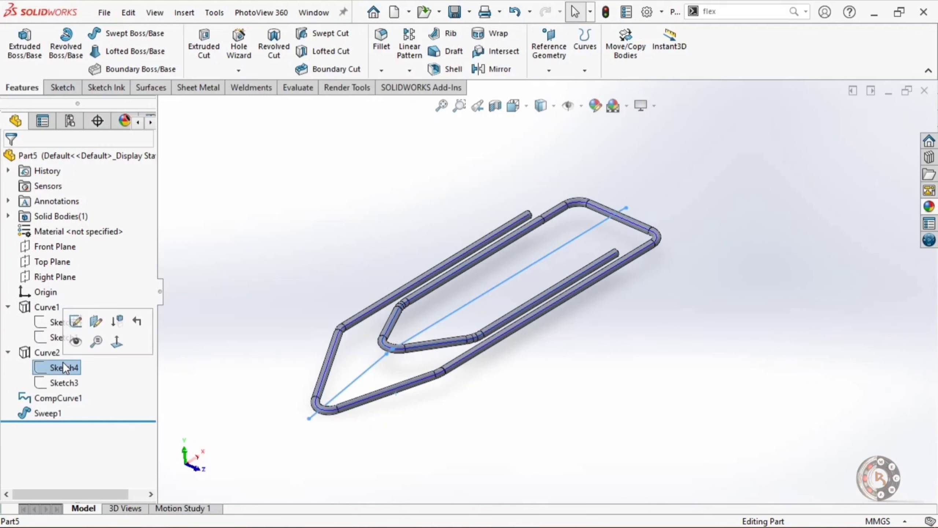
left_click(70, 383)
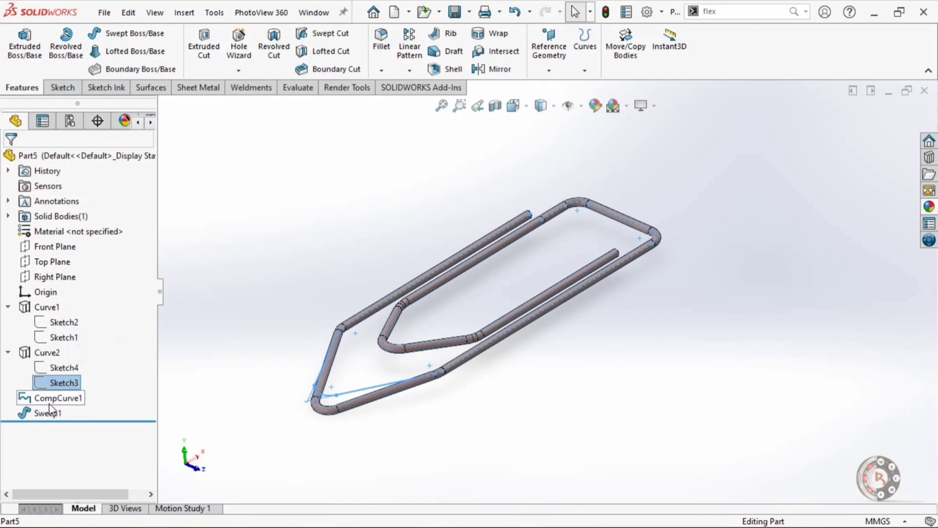
left_click(33, 352)
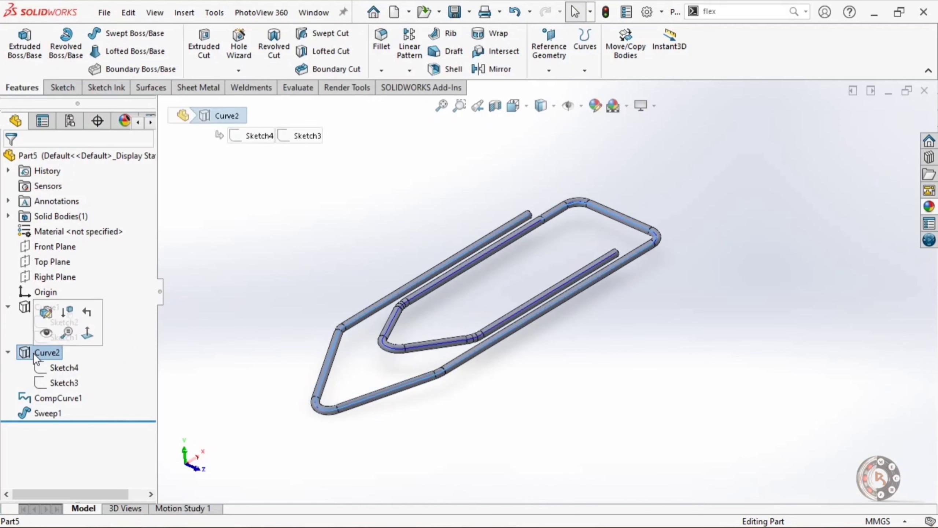
left_click(54, 400)
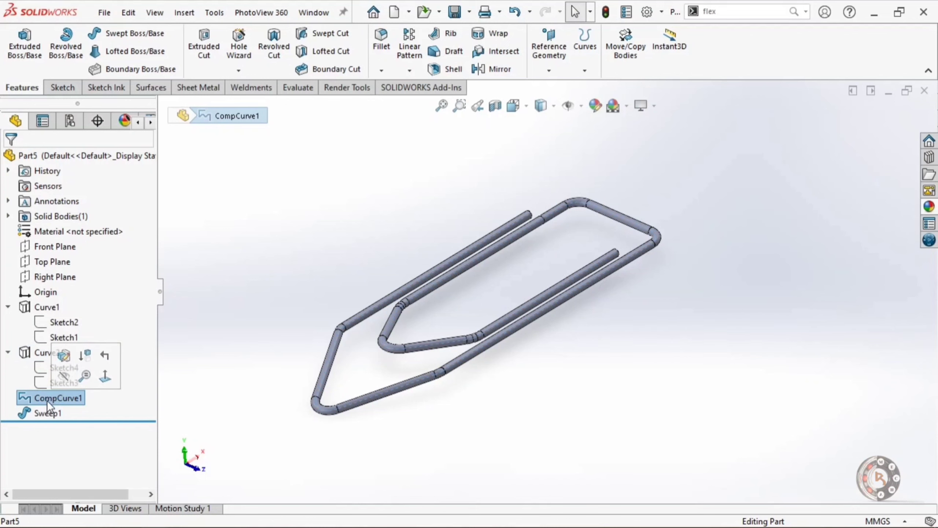
left_click(44, 411)
left_click(654, 318)
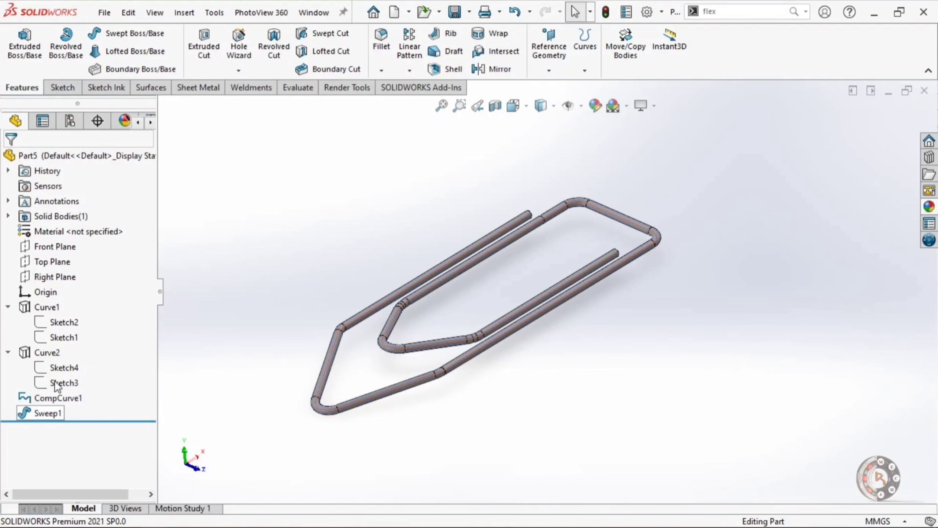
left_click(33, 411)
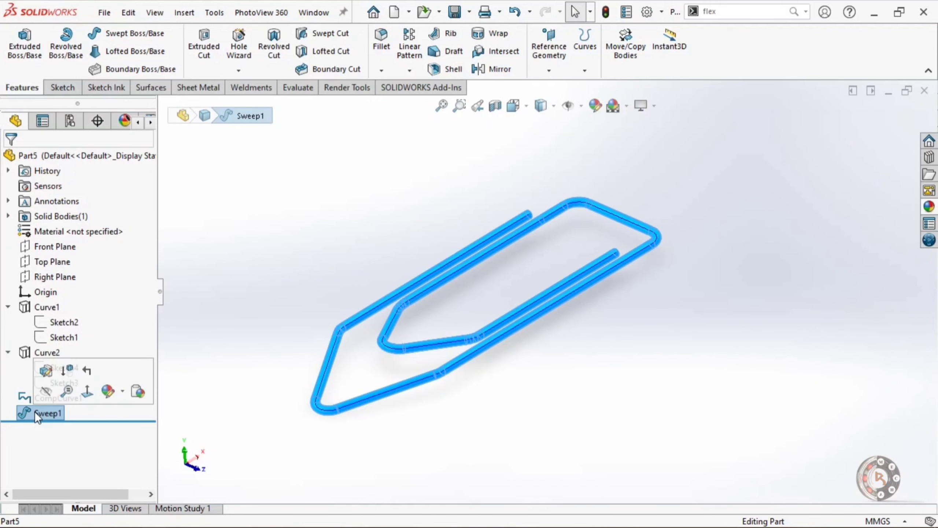
Step: Delete the Sweep1 feature
right_click(35, 411)
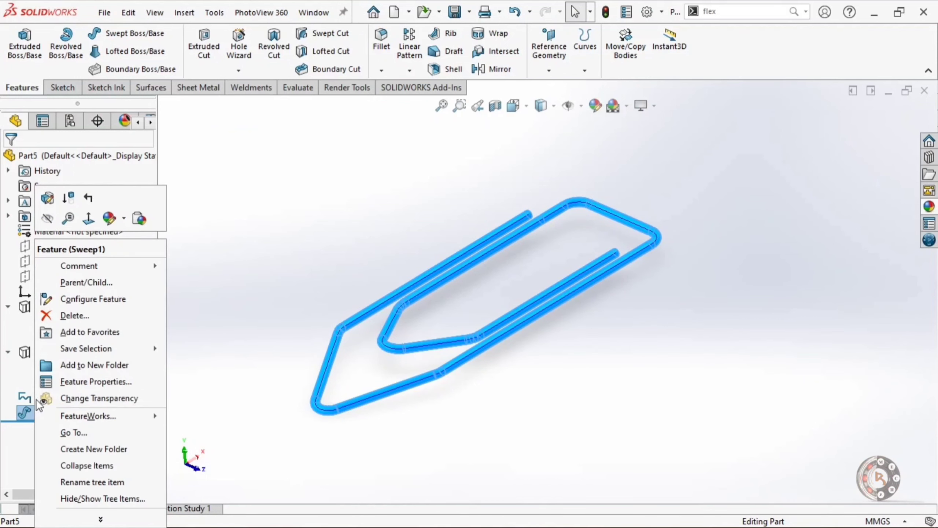
left_click(75, 315)
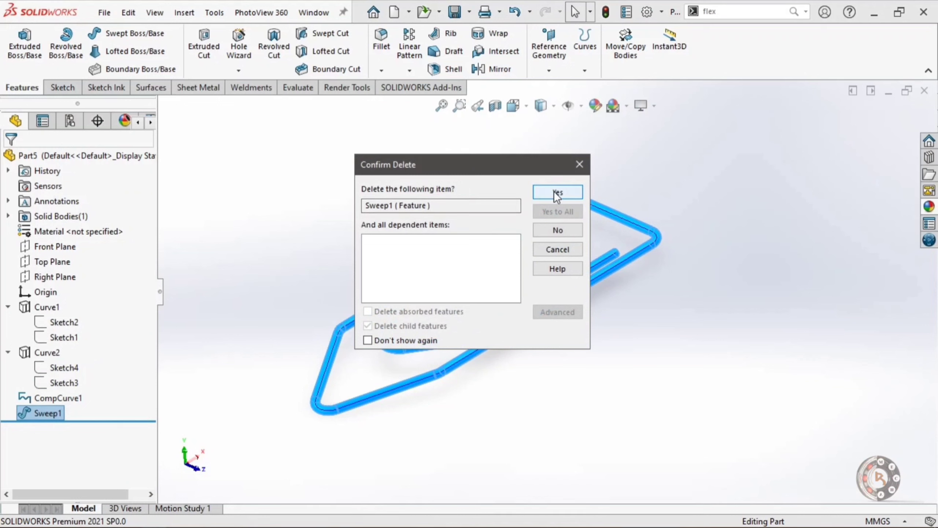
left_click(554, 193)
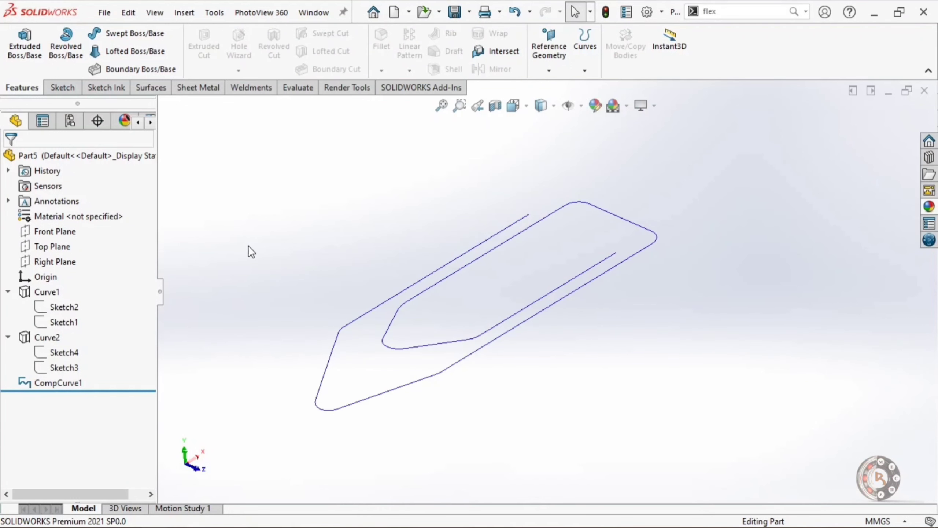
Step: Create Plane1 perpendicular to CompCurve1 at the curve's end point
left_click(613, 255)
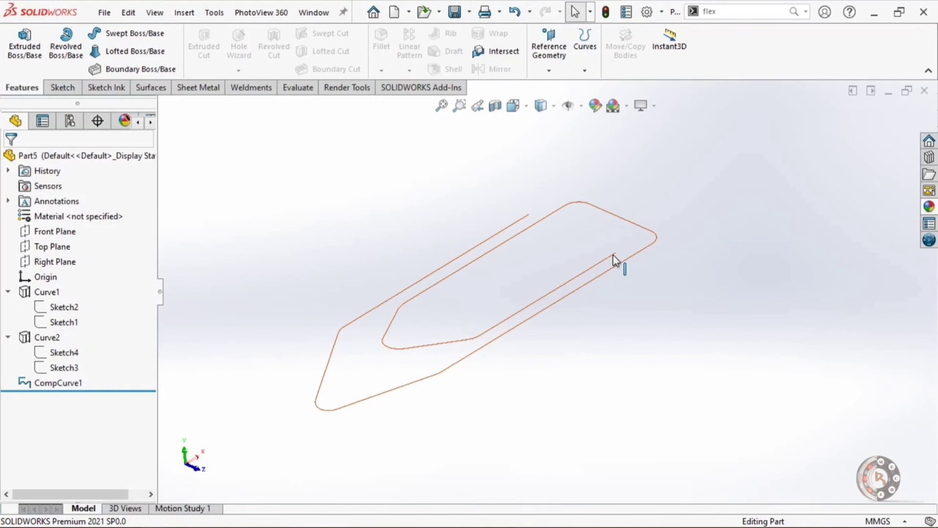
left_click(613, 254)
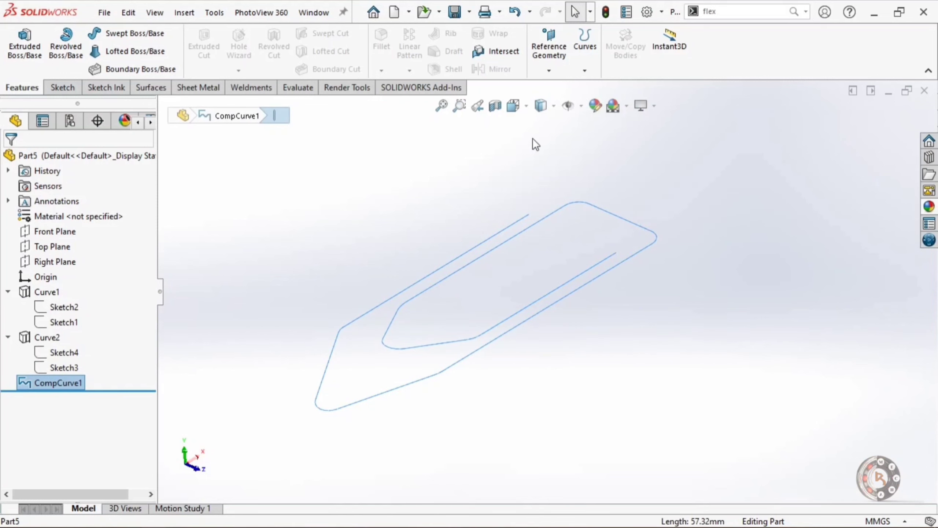
left_click(545, 64)
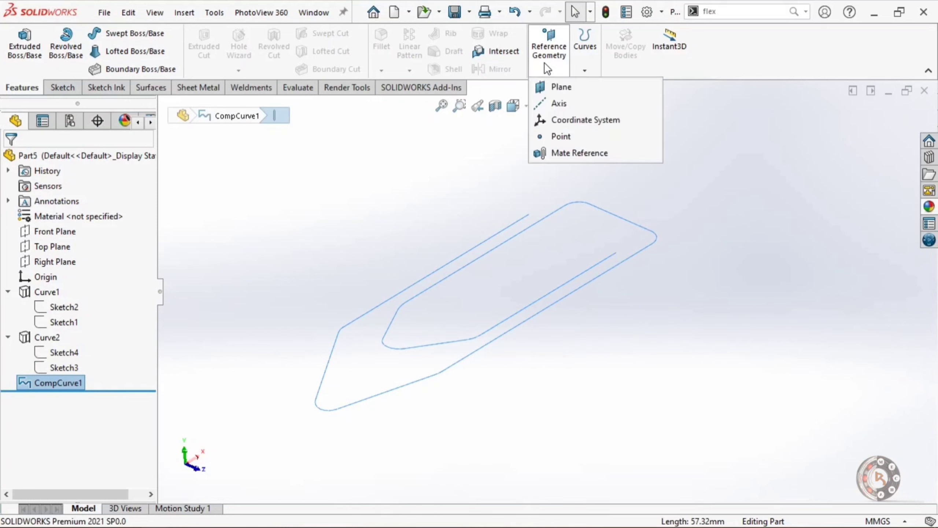
left_click(565, 88)
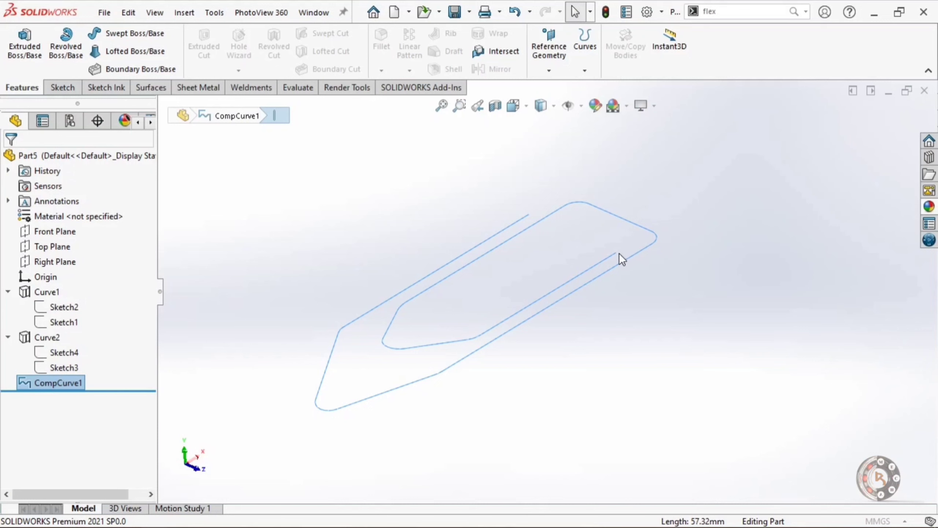
left_click(608, 253)
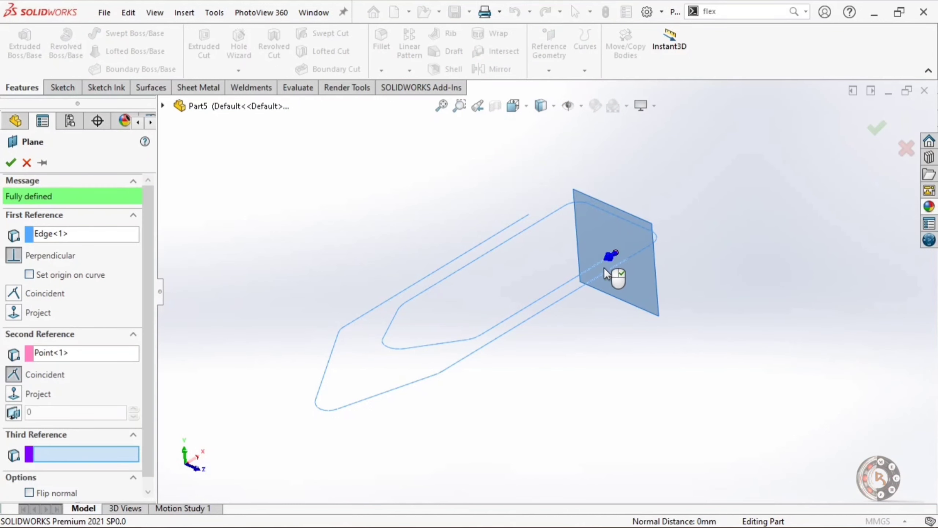
scroll(619, 264, "down", 3)
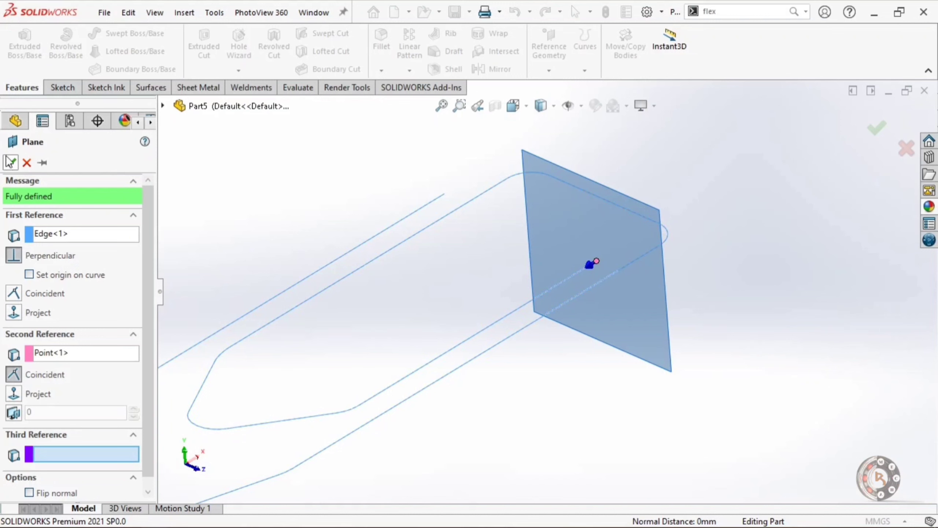
left_click(11, 162)
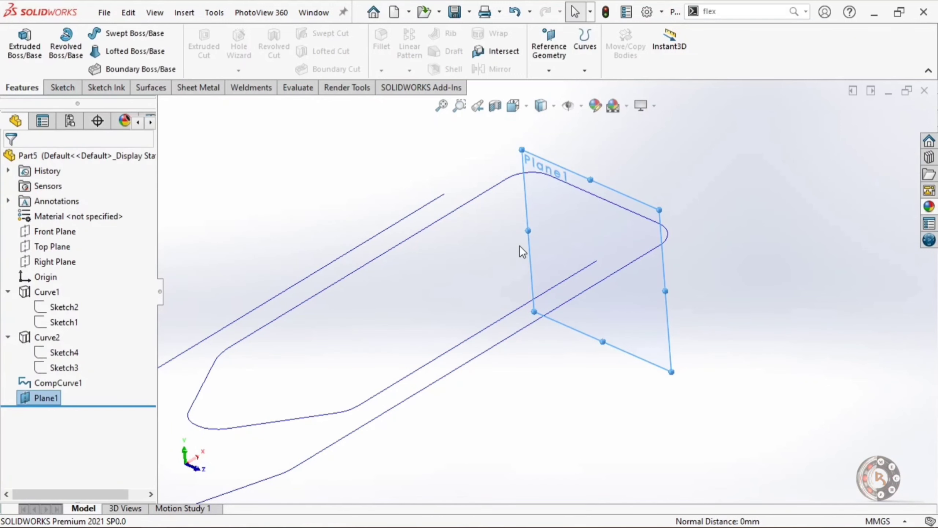
left_click(626, 432)
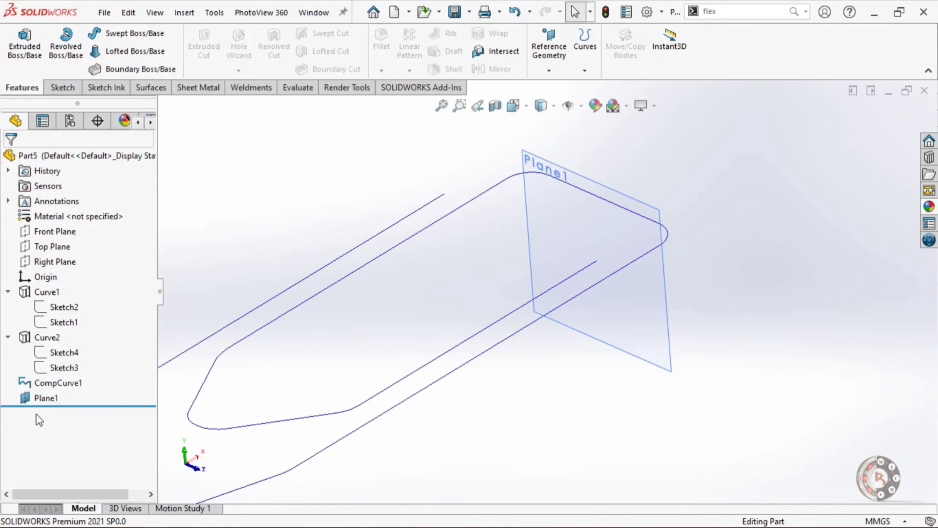
Step: Start a circle sketch on Plane1 and orient the view to Left
left_click(41, 400)
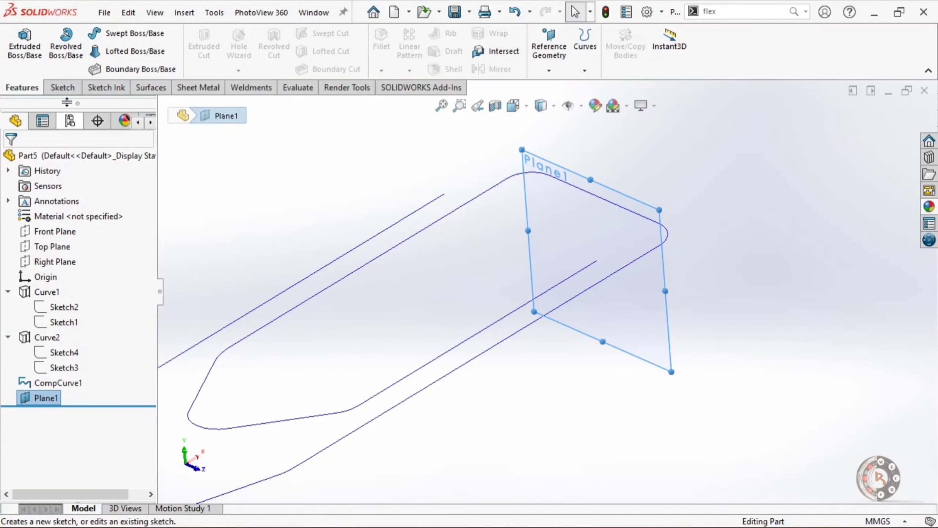
left_click(61, 88)
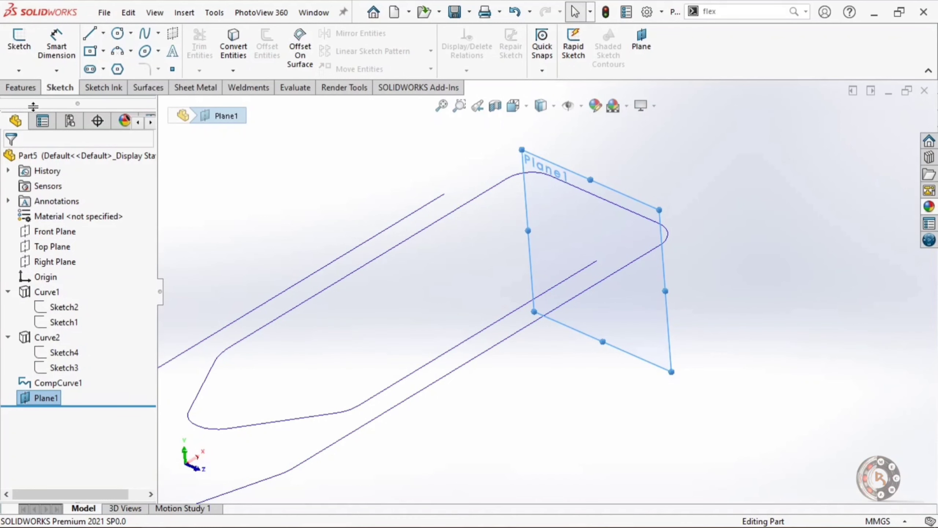
left_click(27, 58)
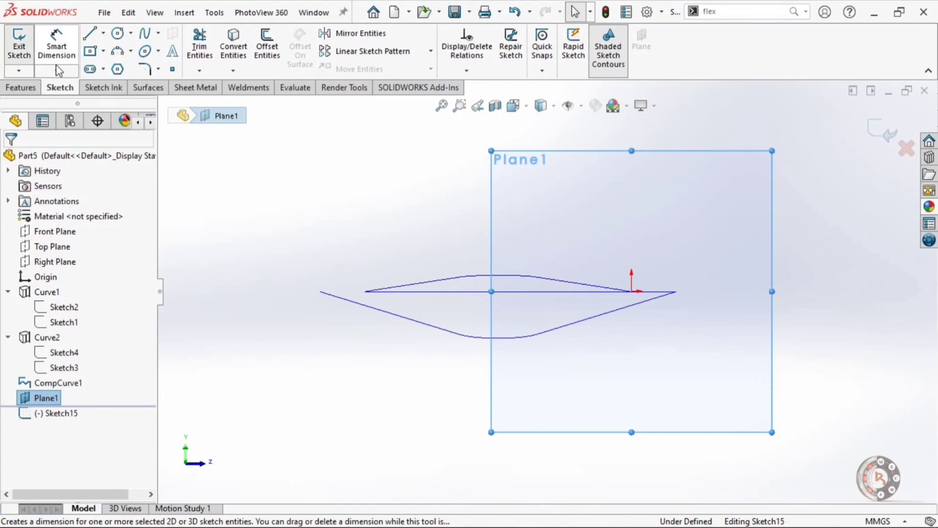
left_click(118, 33)
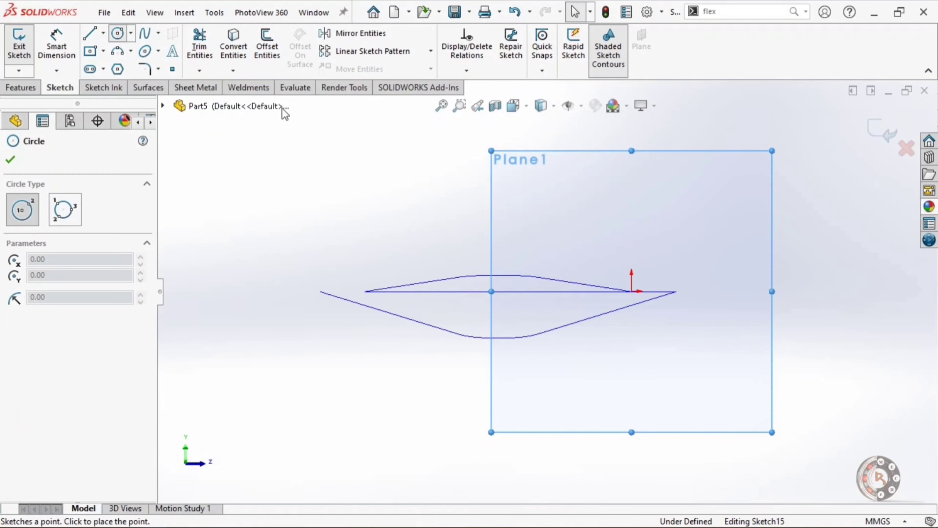
scroll(658, 304, "down", 3)
scroll(633, 298, "down", 1)
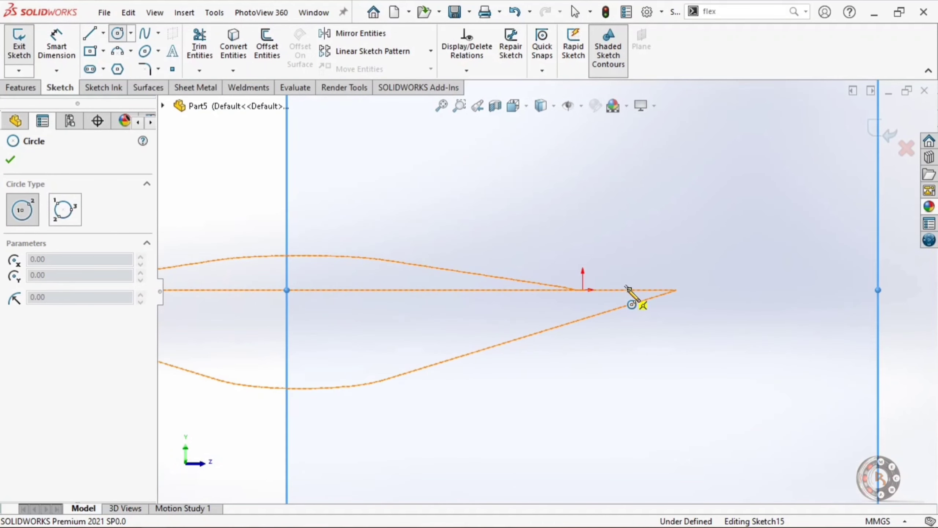
mouse_move(649, 339)
middle_mouse_down()
mouse_move(658, 365)
mouse_move(604, 440)
middle_mouse_up()
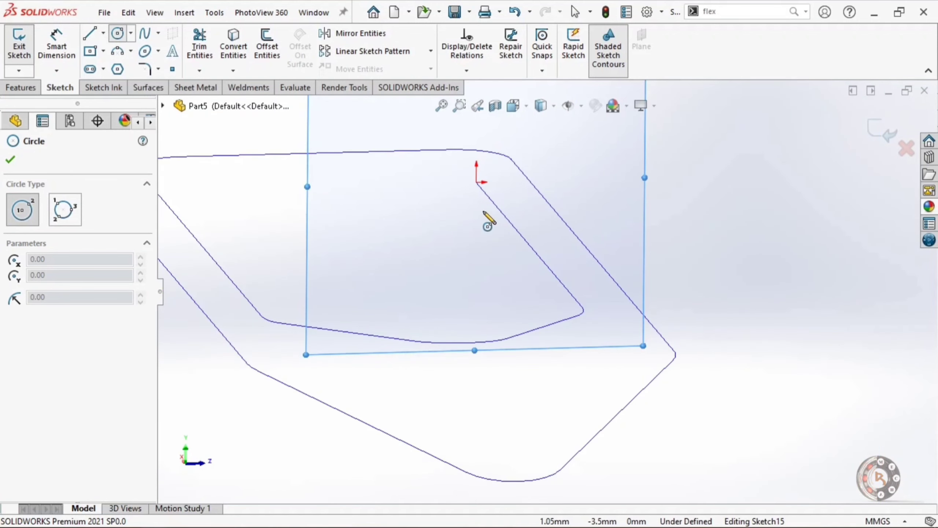
scroll(484, 213, "down", 3)
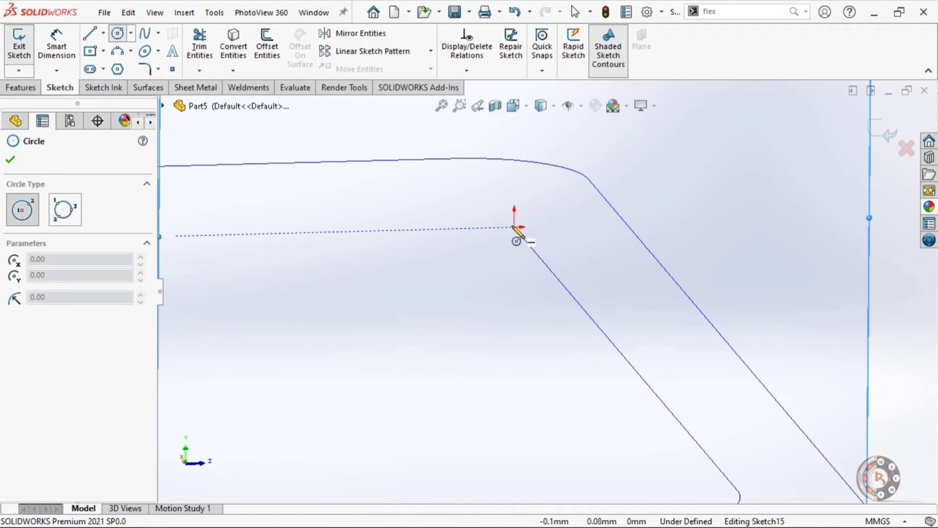
scroll(506, 280, "up", 3)
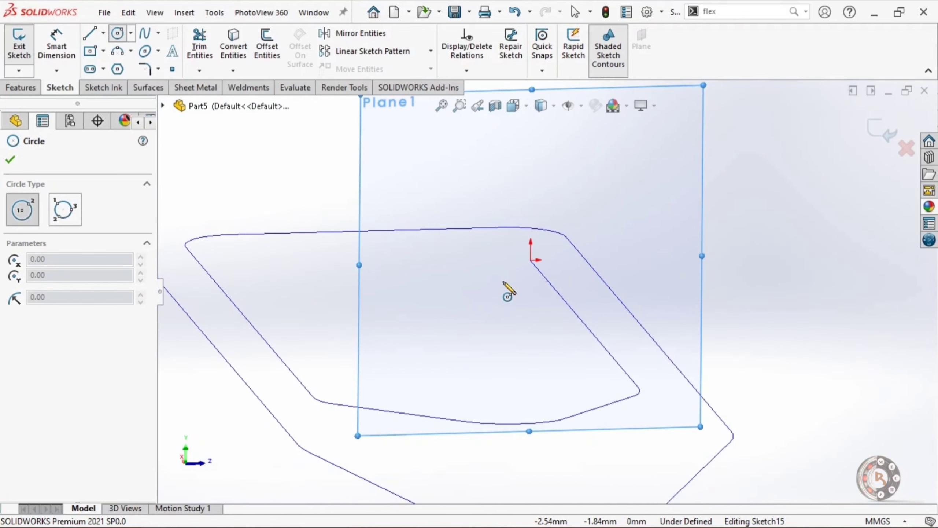
scroll(548, 260, "up", 2)
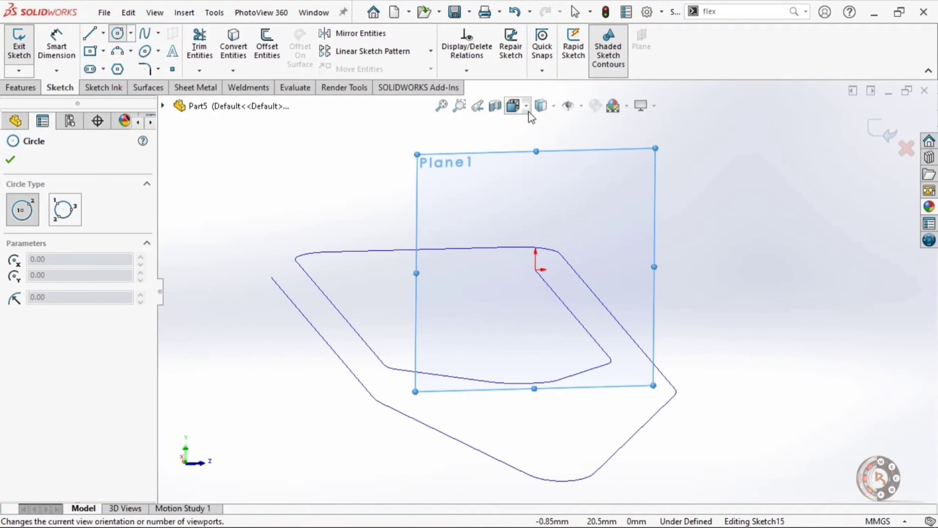
left_click(529, 112)
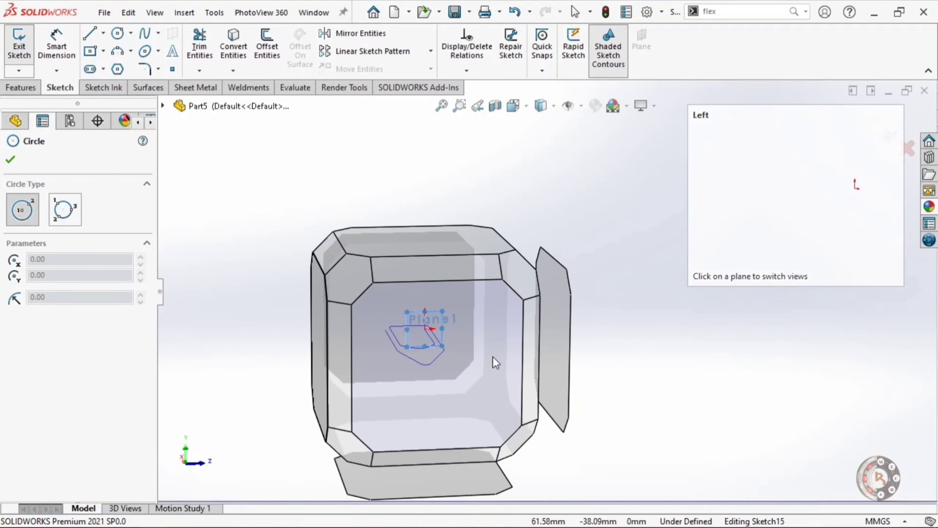
left_click(494, 358)
Step: Draw a small circle centred on the path's end point
scroll(647, 296, "down", 2)
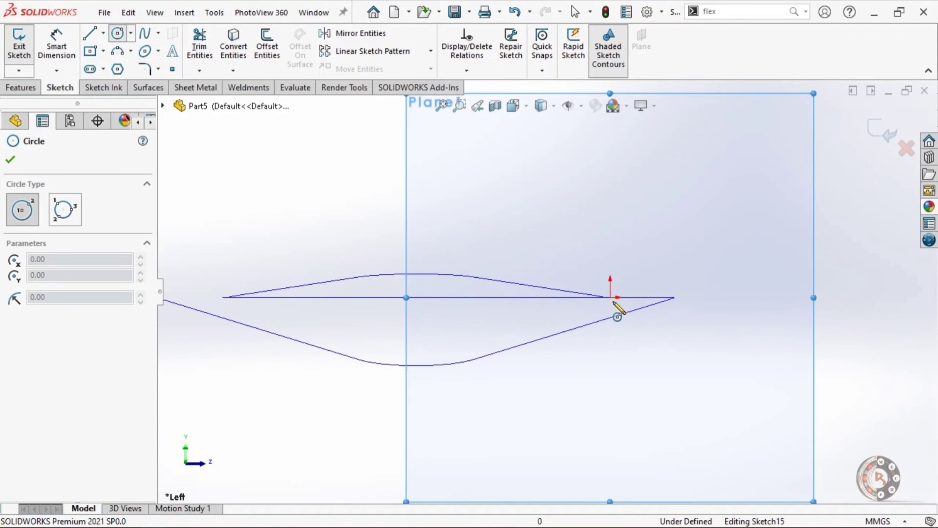
scroll(614, 304, "down", 2)
scroll(601, 302, "down", 2)
scroll(582, 308, "down", 1)
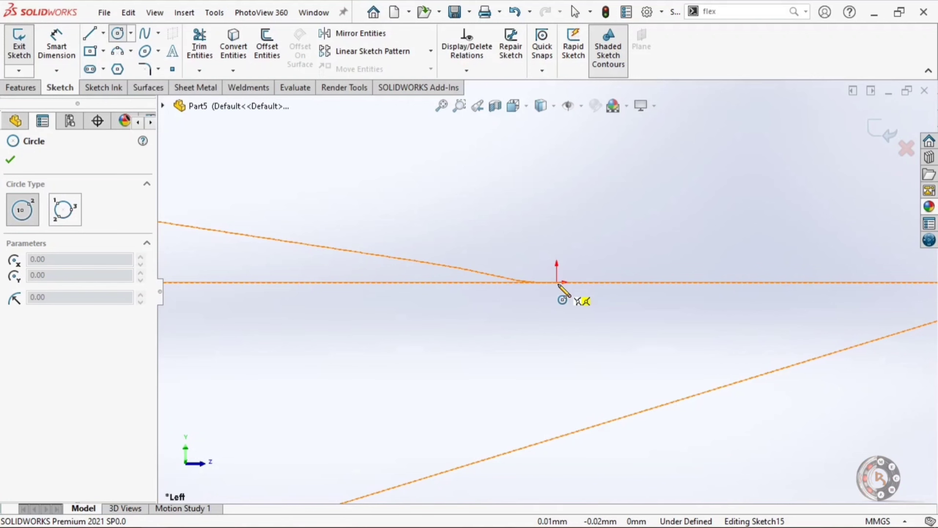
left_click(558, 283)
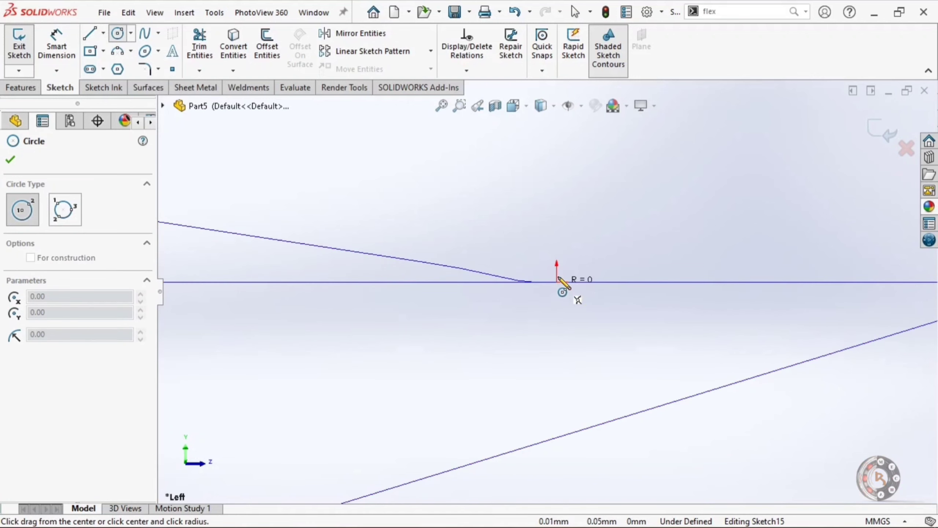
left_click(583, 247)
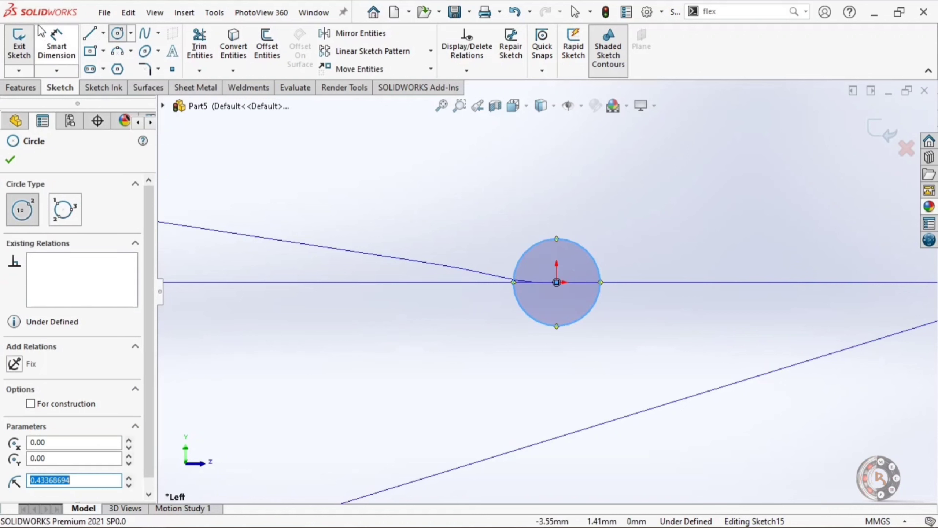
left_click(62, 46)
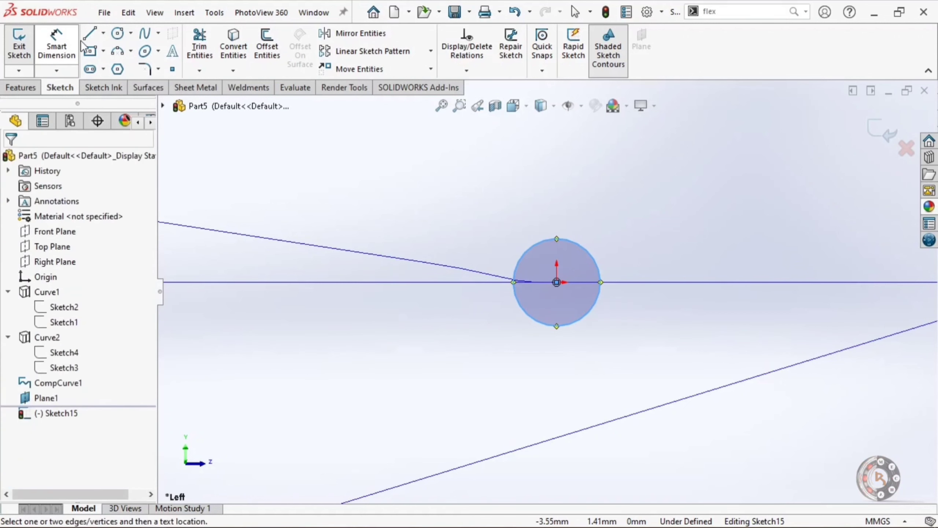
Step: Dimension the profile circle at 2.5 mm diameter and exit Sketch15
left_click(589, 246)
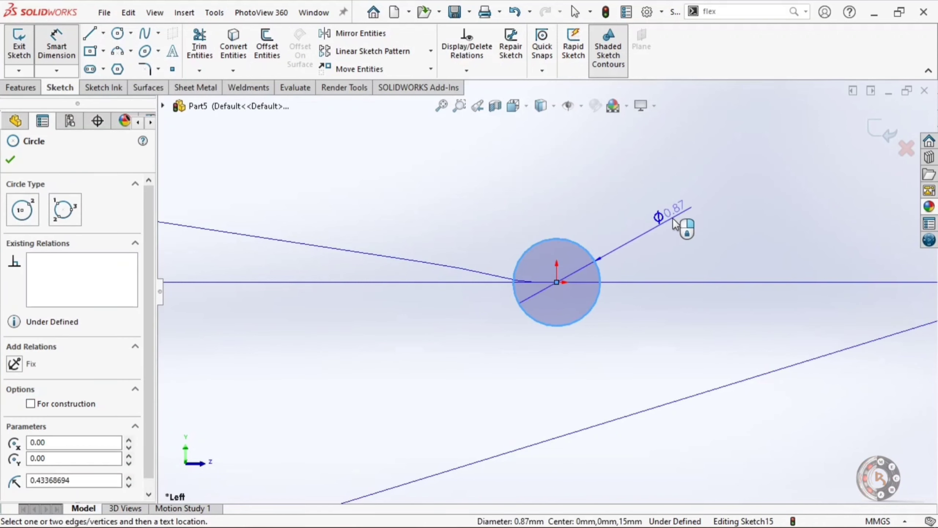
left_click(673, 219)
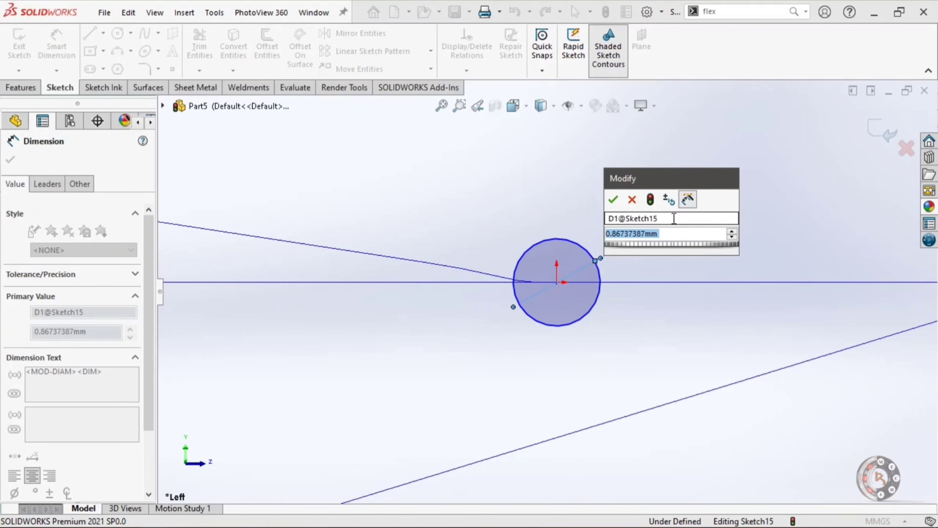
type("0.")
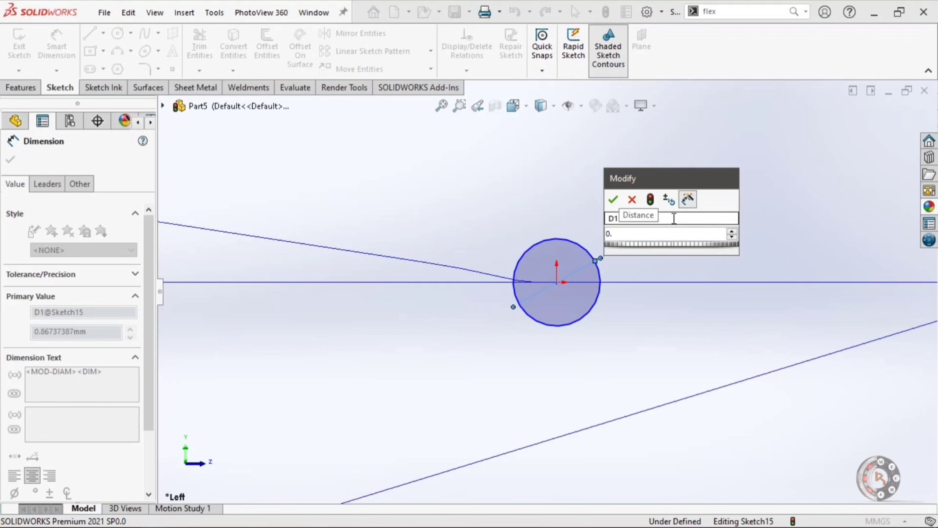
key("BackSpace")
key("BackSpace")
type("2.5")
key("Return")
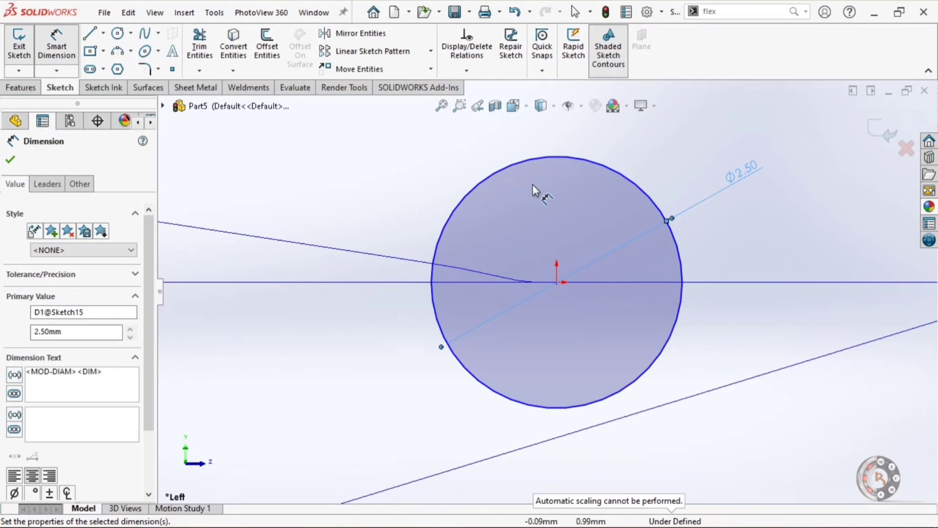
scroll(528, 222, "up", 2)
scroll(556, 232, "up", 2)
scroll(558, 232, "up", 1)
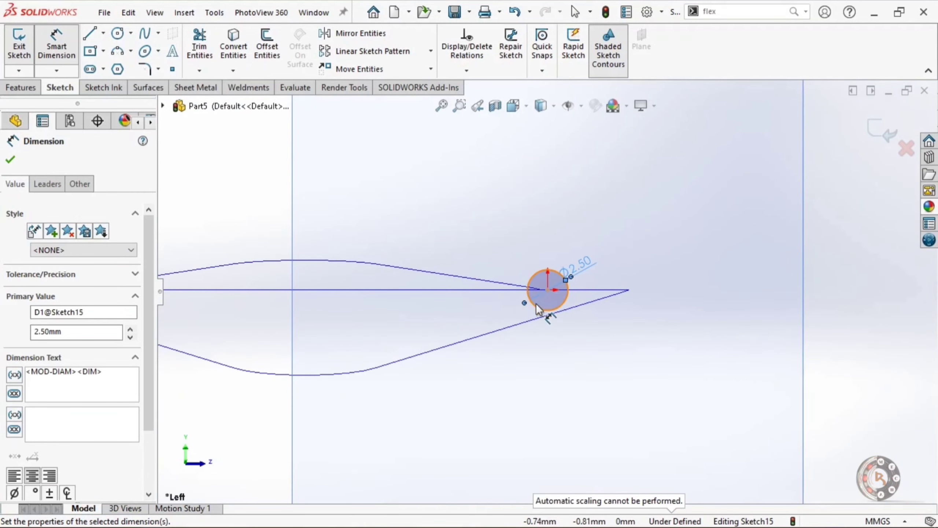
scroll(547, 296, "up", 2)
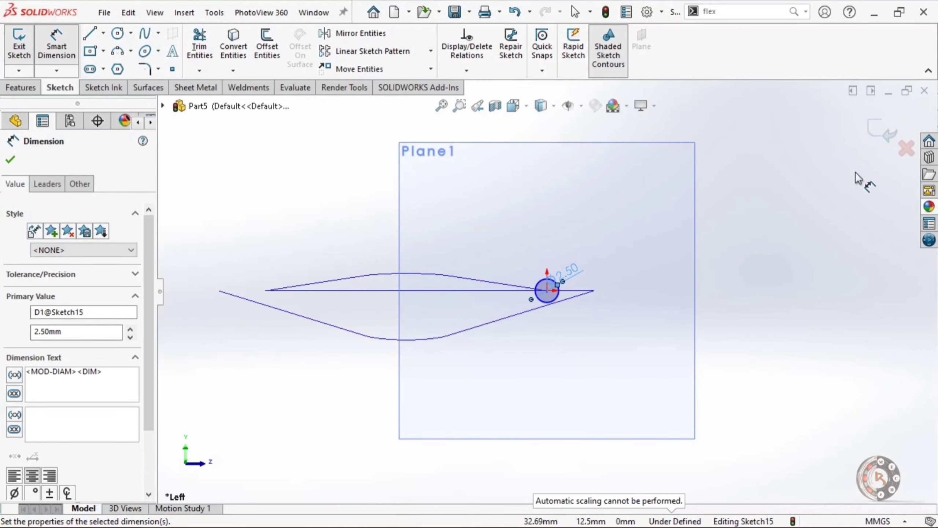
left_click(888, 136)
middle_click_drag(676, 317, 607, 383)
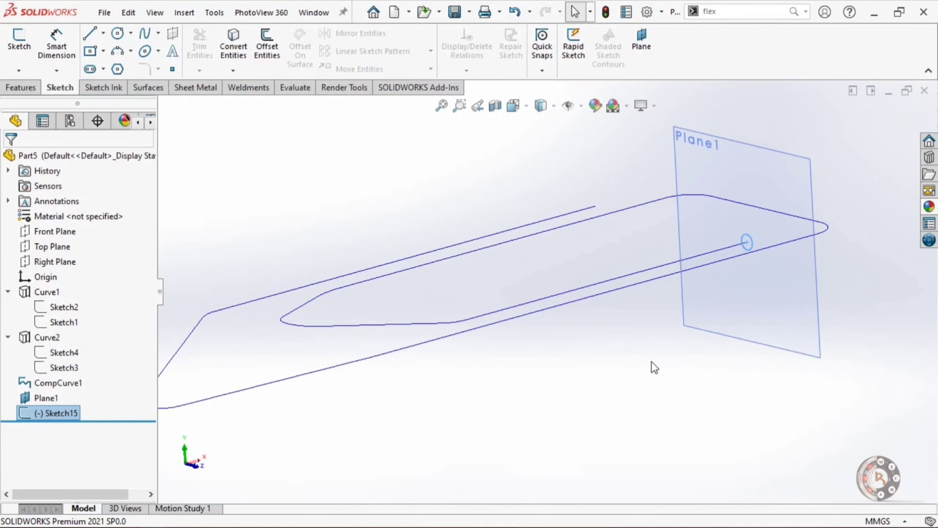
Step: Zoom to fit and hide Plane1 from the feature tree
key("z")
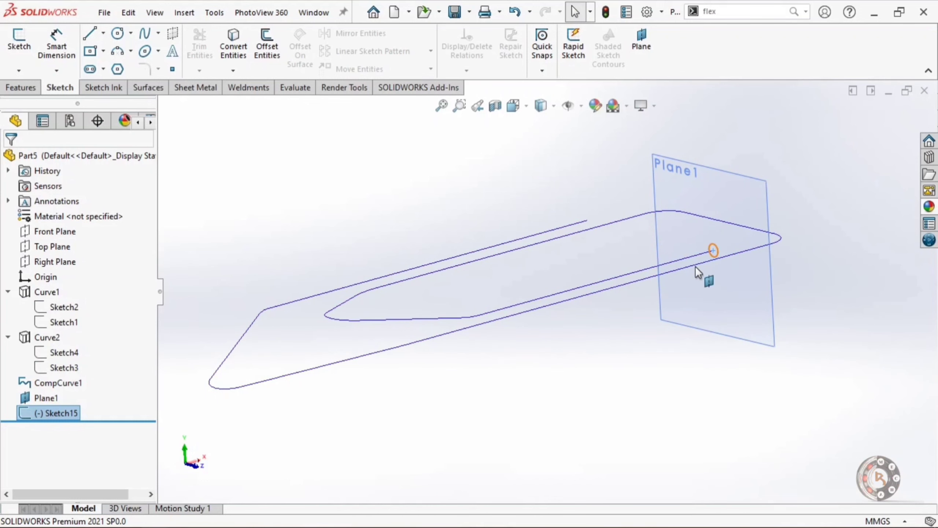
left_click(513, 373)
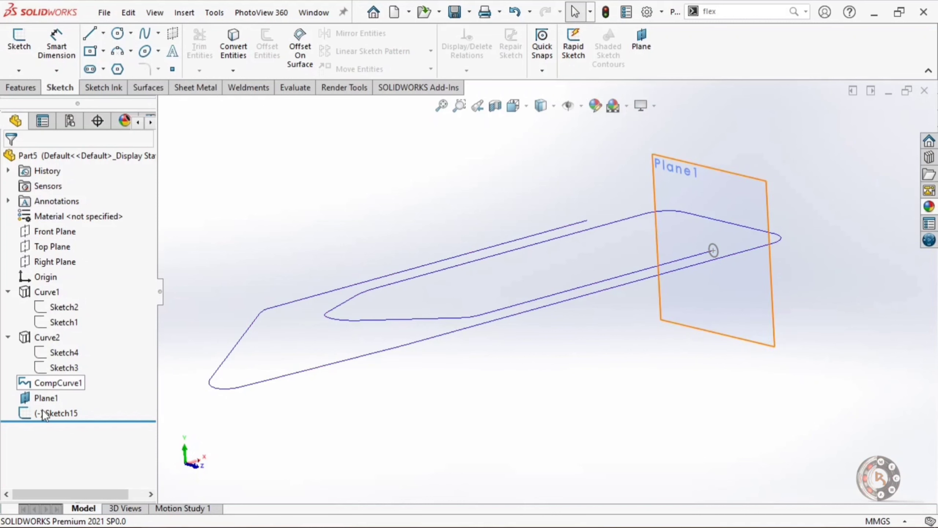
left_click(47, 397)
left_click(80, 377)
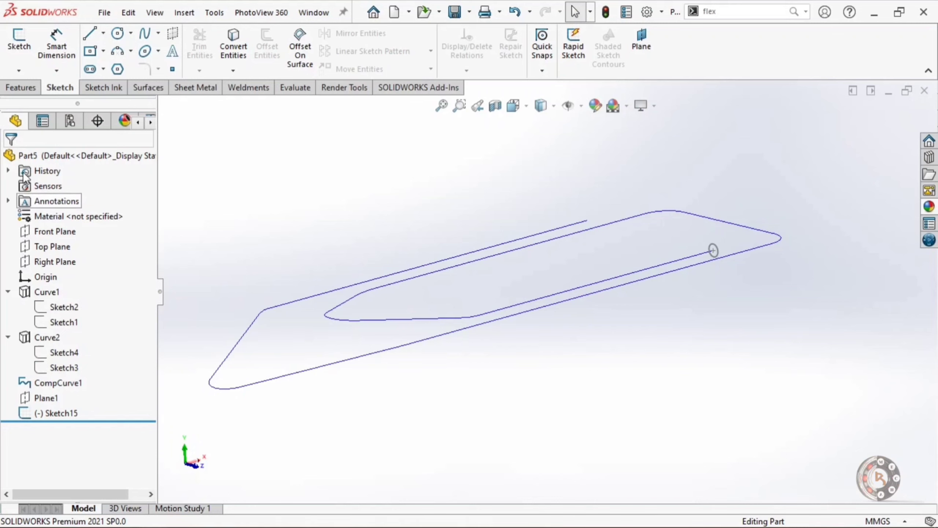
left_click(19, 87)
Step: Sweep the Sketch15 circle along CompCurve1 to create the Sweep2 solid
left_click(133, 30)
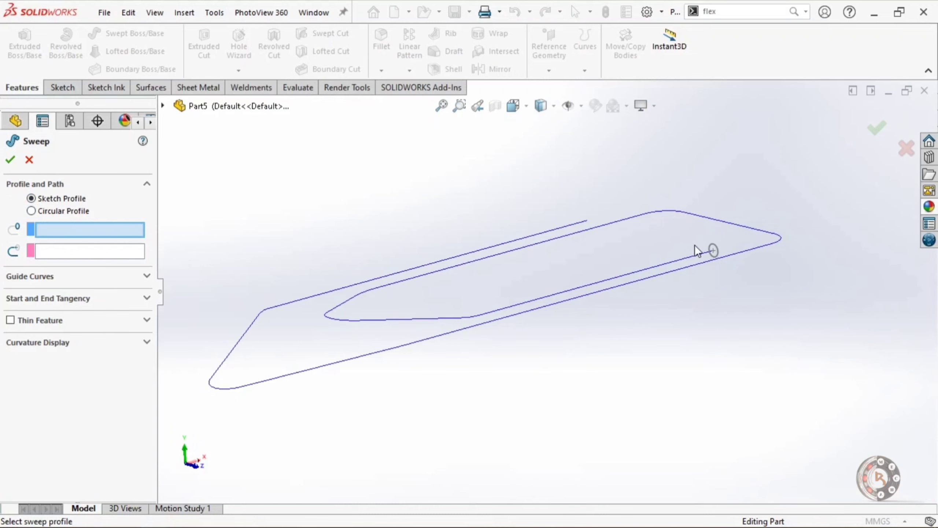
left_click(717, 251)
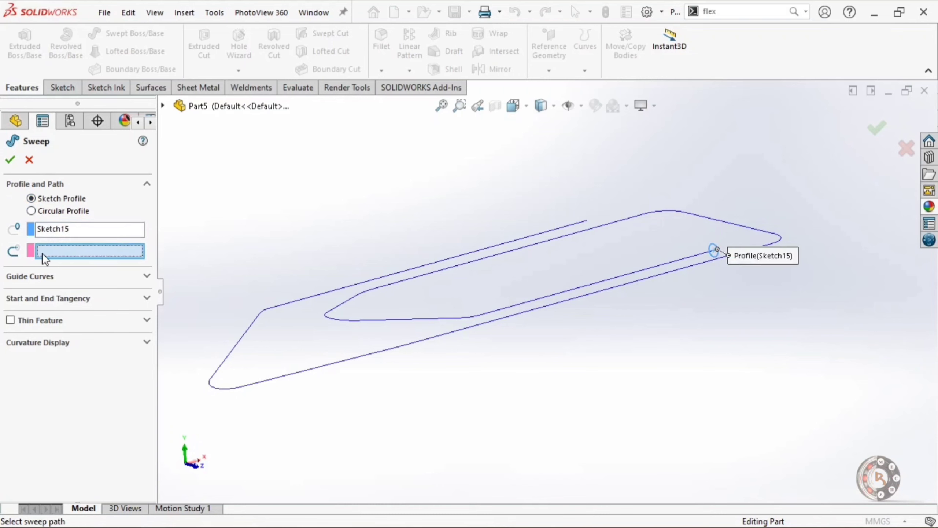
left_click(338, 319)
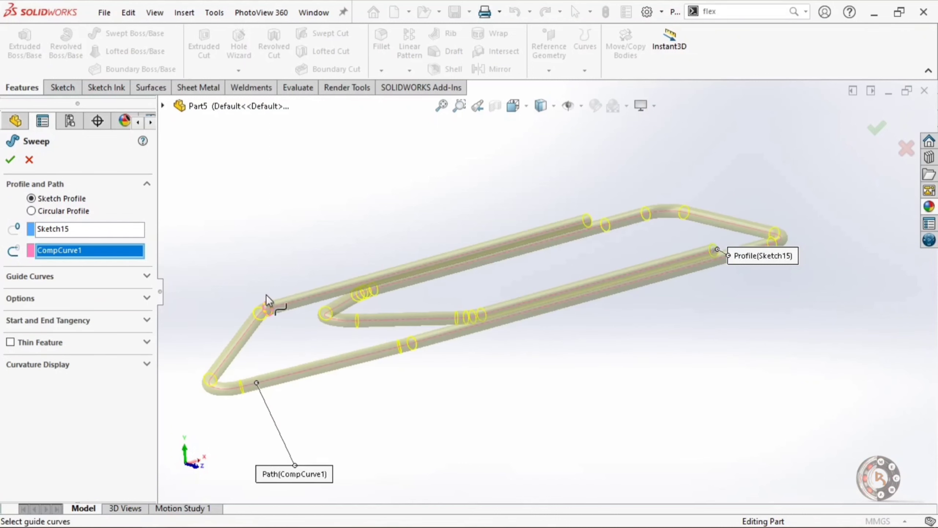
left_click(11, 160)
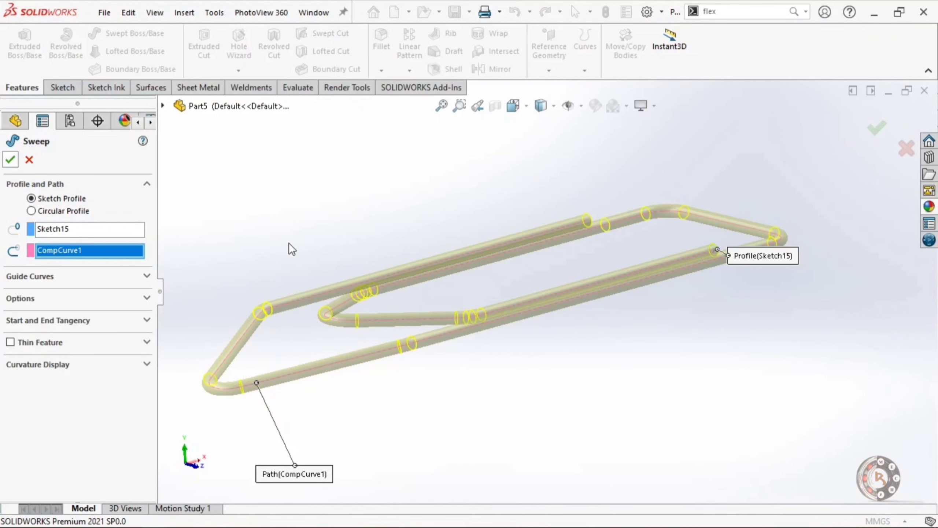
scroll(628, 244, "up", 2)
middle_click_drag(646, 253, 658, 349)
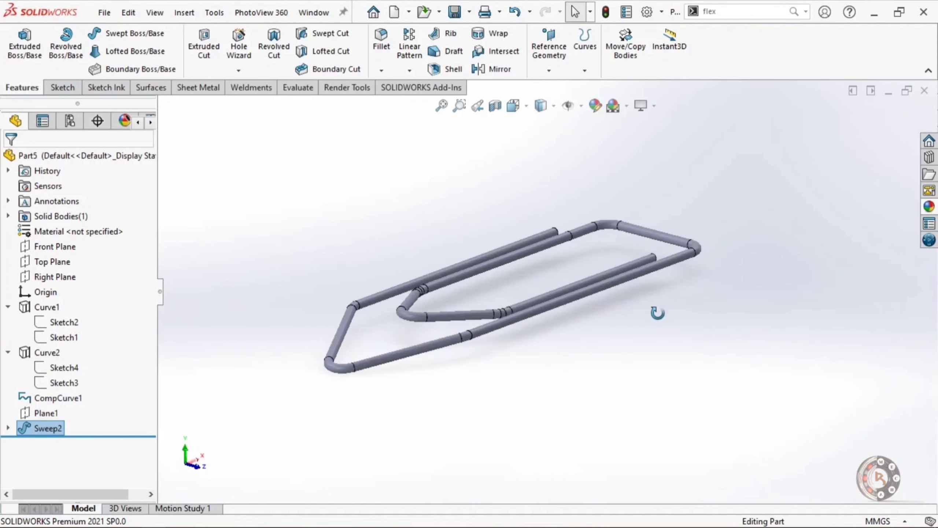
Step: Hide CompCurve1, collapse Curve1 and Curve2, and orbit to inspect the paperclip
left_click(657, 349)
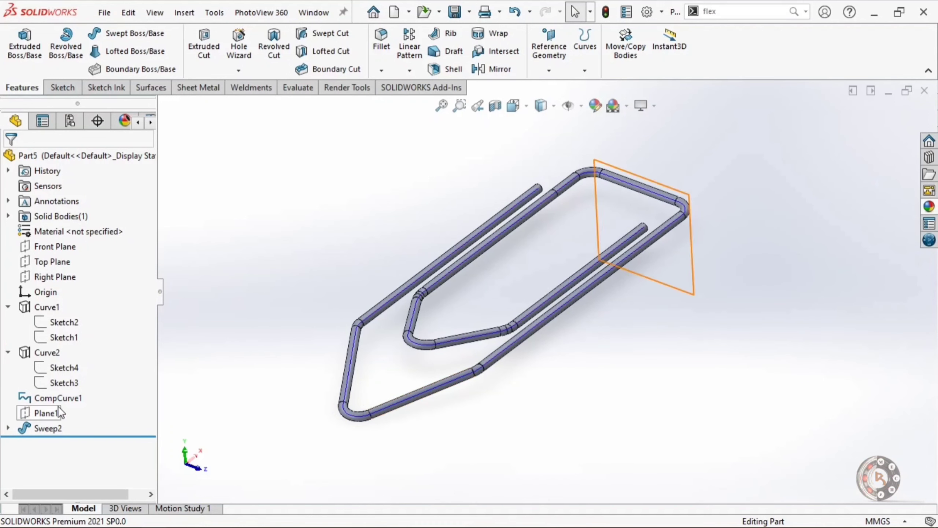
left_click(48, 398)
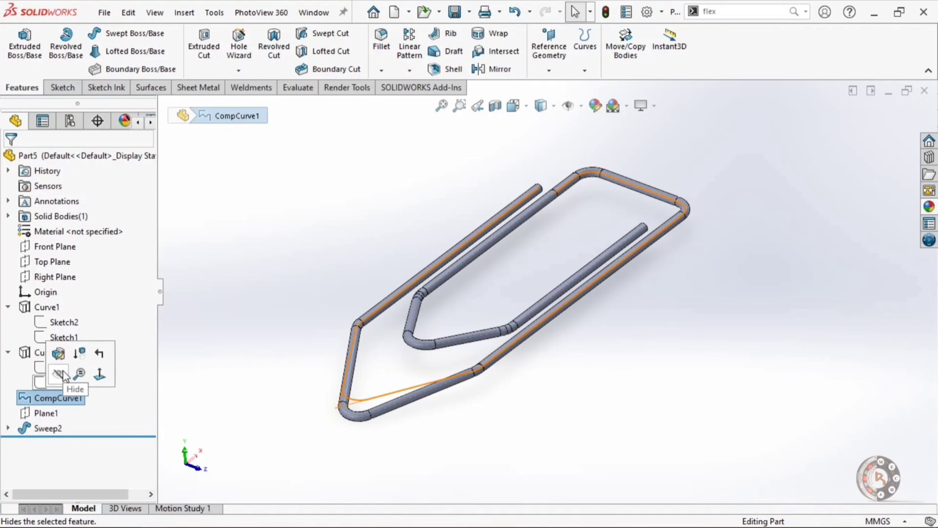
left_click(58, 376)
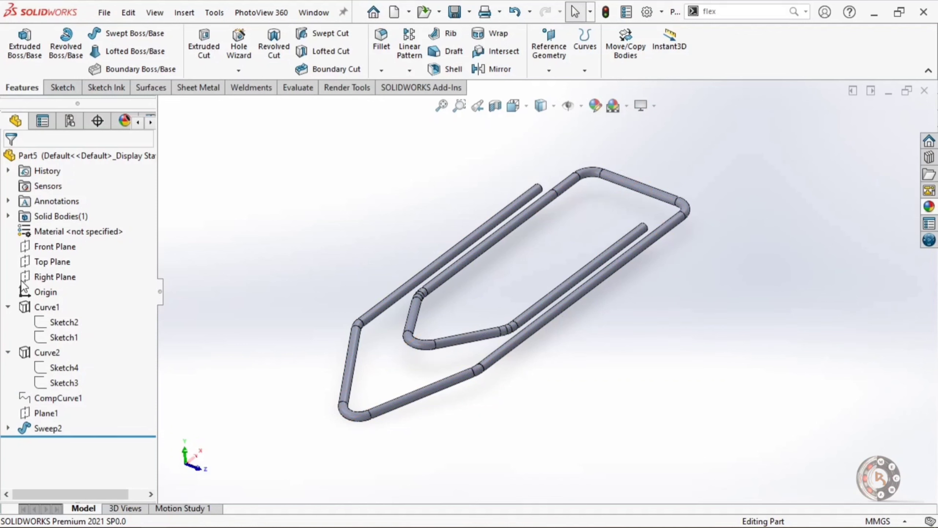
left_click(8, 307)
left_click(9, 322)
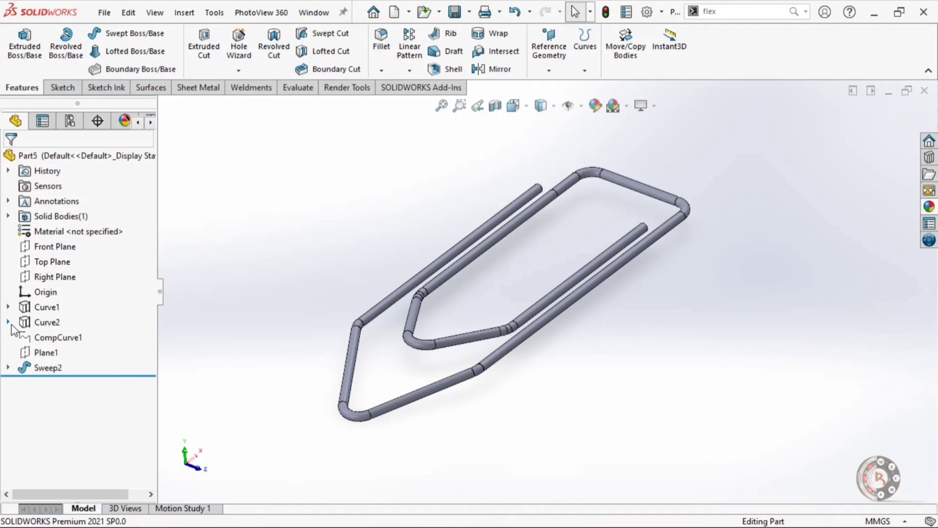
mouse_move(322, 210)
middle_mouse_down()
mouse_move(382, 262)
mouse_move(436, 256)
mouse_move(494, 231)
mouse_move(497, 158)
mouse_move(488, 193)
mouse_move(415, 307)
mouse_move(342, 396)
mouse_move(275, 392)
mouse_move(174, 326)
mouse_move(142, 413)
mouse_move(238, 501)
middle_mouse_up()
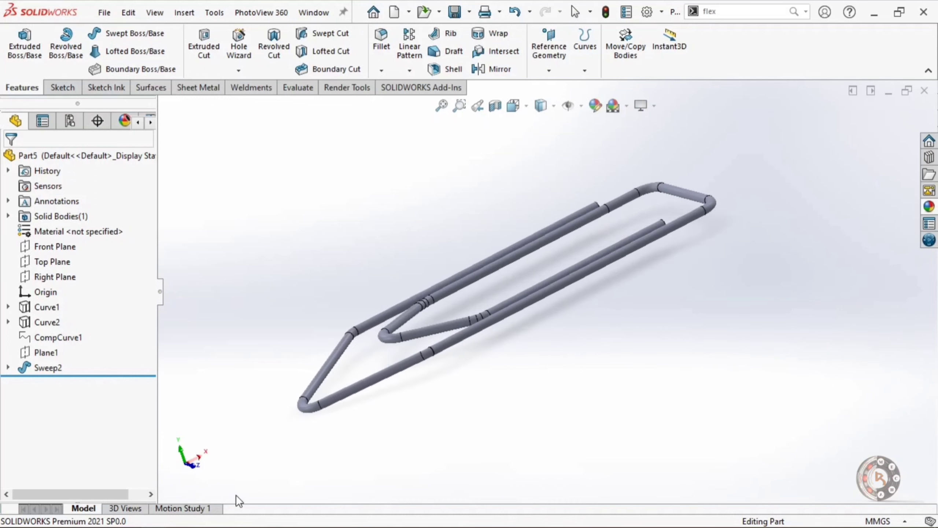
scroll(266, 360, "down", 2)
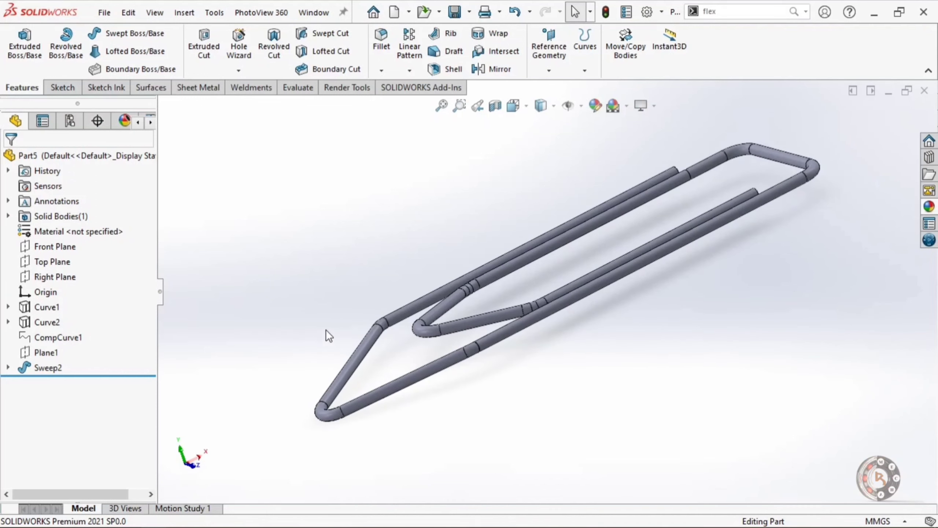
mouse_move(341, 318)
middle_mouse_down()
mouse_move(402, 331)
mouse_move(434, 296)
mouse_move(498, 288)
mouse_move(511, 329)
mouse_move(505, 356)
middle_mouse_up()
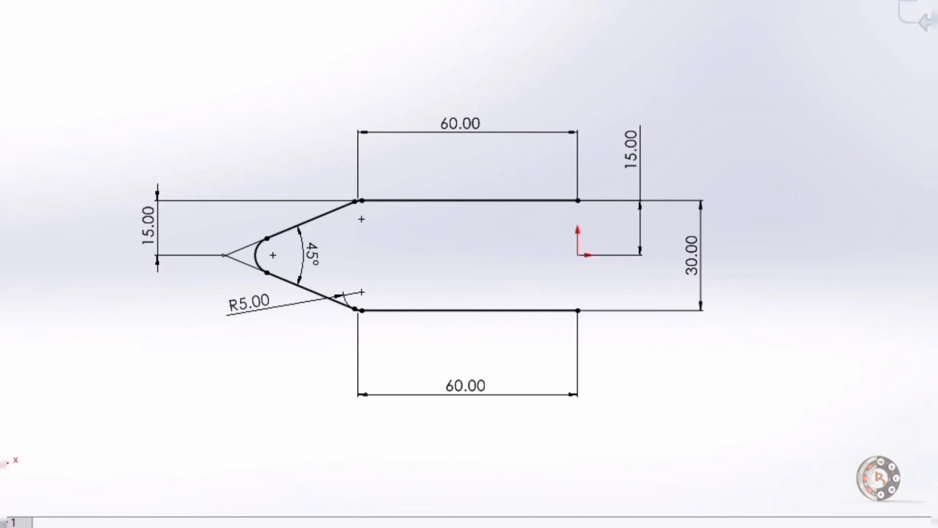